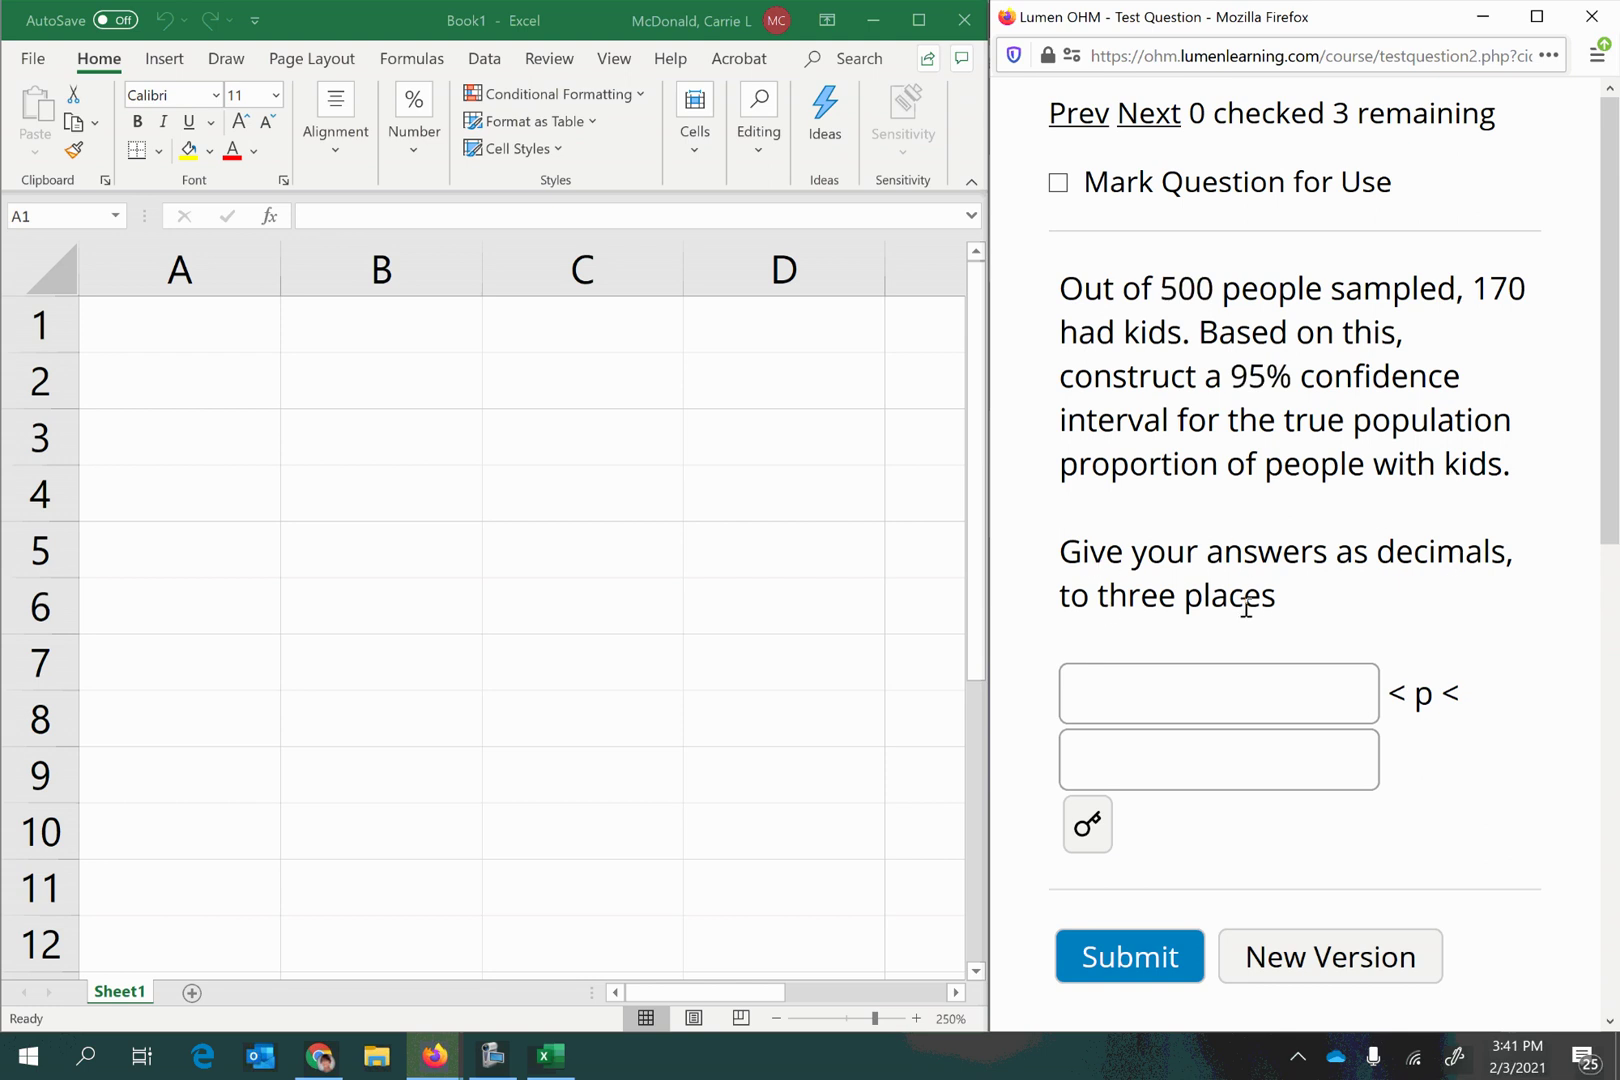
# - Widen the Lumen OHM question window beside Excel and focus both empty answer boxes
pyautogui.moveTo(988, 713); pyautogui.dragTo(634, 662)
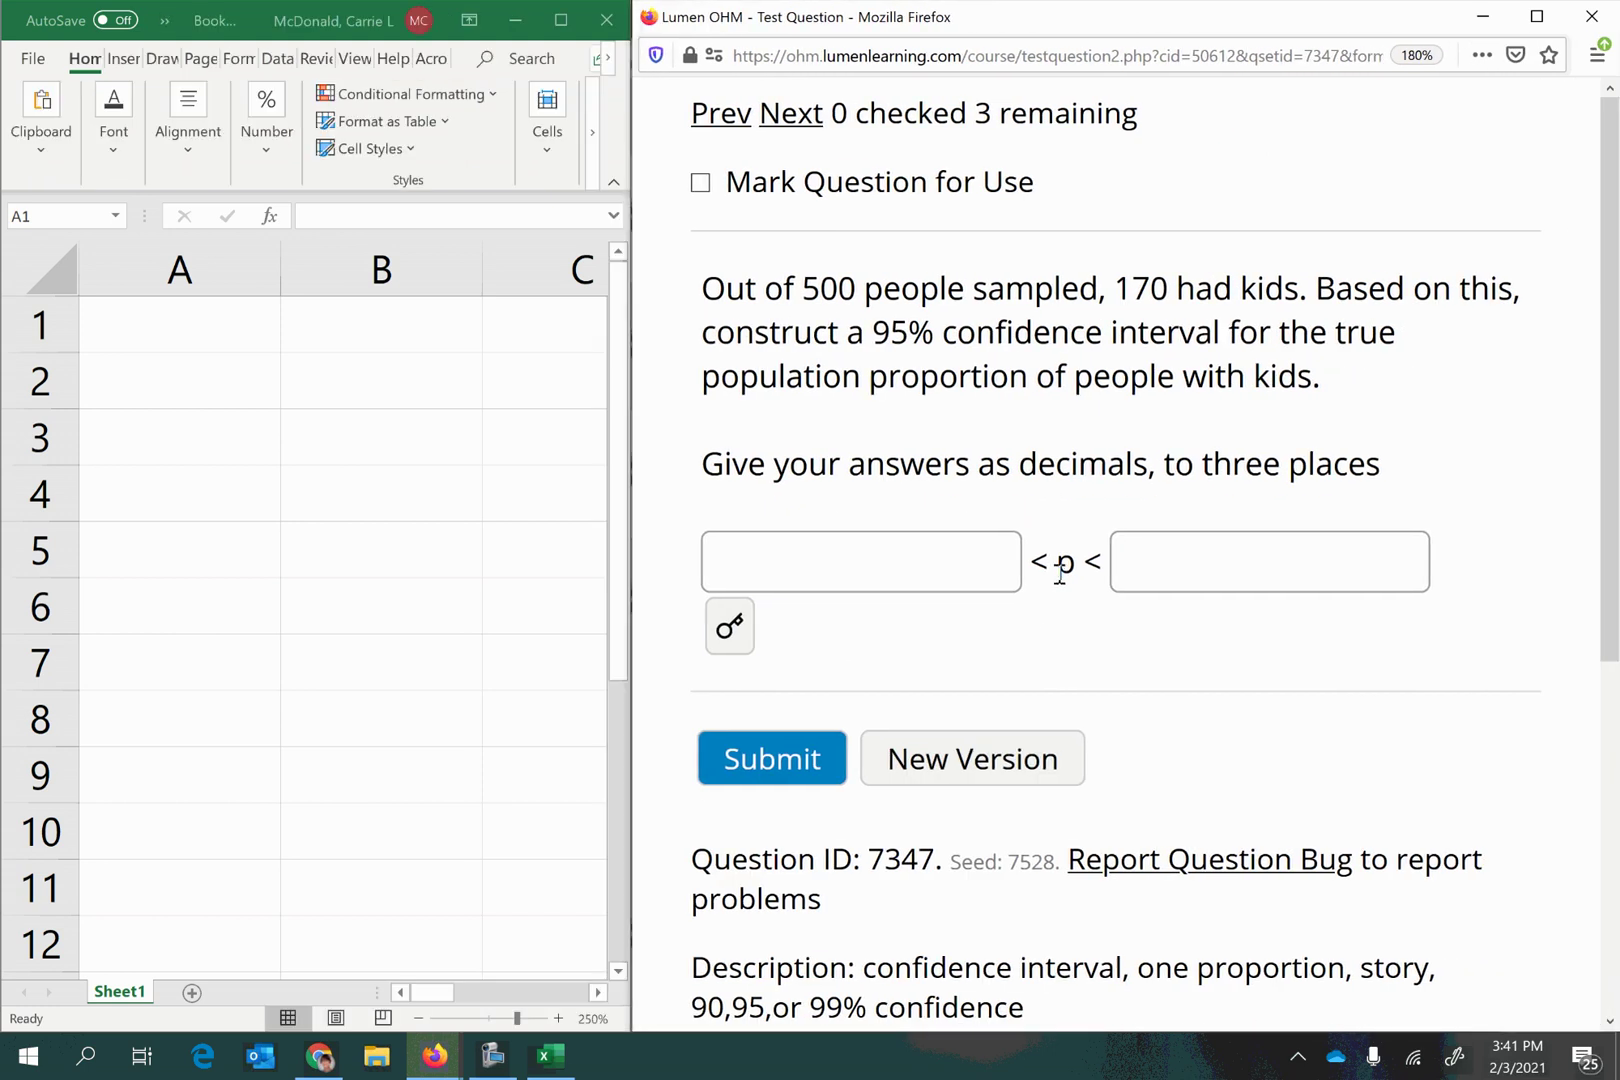
pyautogui.doubleClick(1064, 566)
pyautogui.click(787, 569)
pyautogui.click(1178, 568)
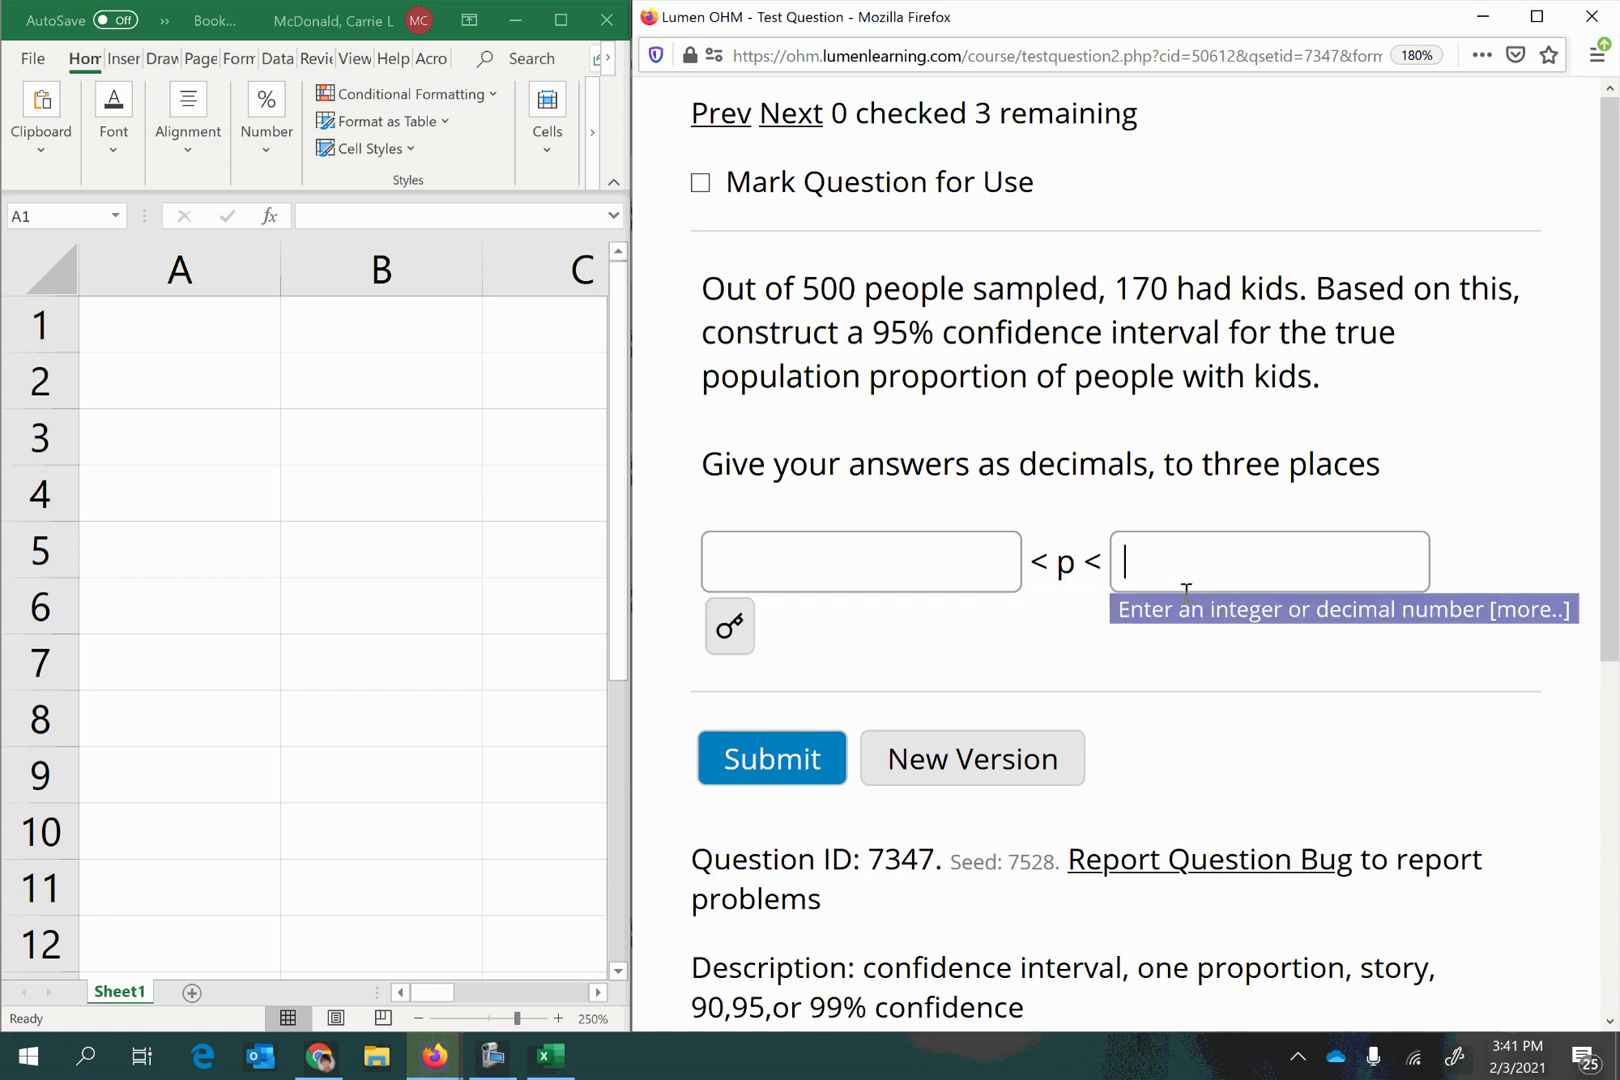
pyautogui.moveTo(626, 686); pyautogui.dragTo(830, 710)
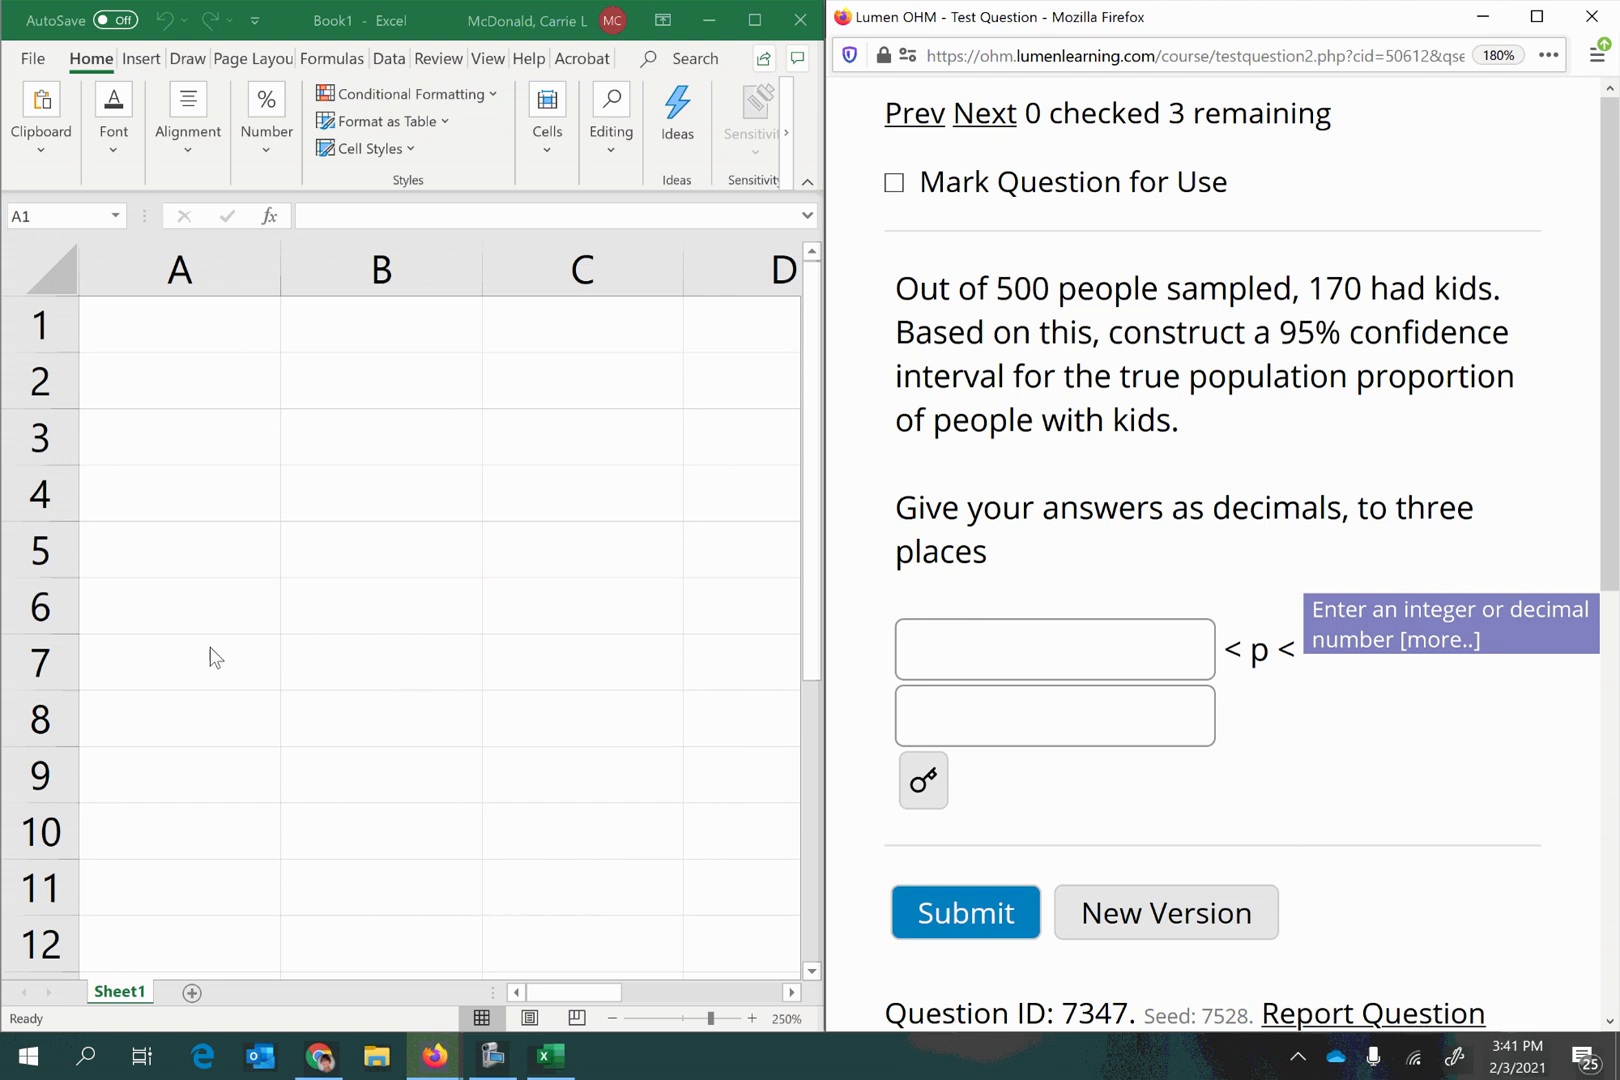
# - Enter the labels 'Sample Proportion', 'n =' and 'x =' in cells A1, A2 and A3
pyautogui.click(156, 342)
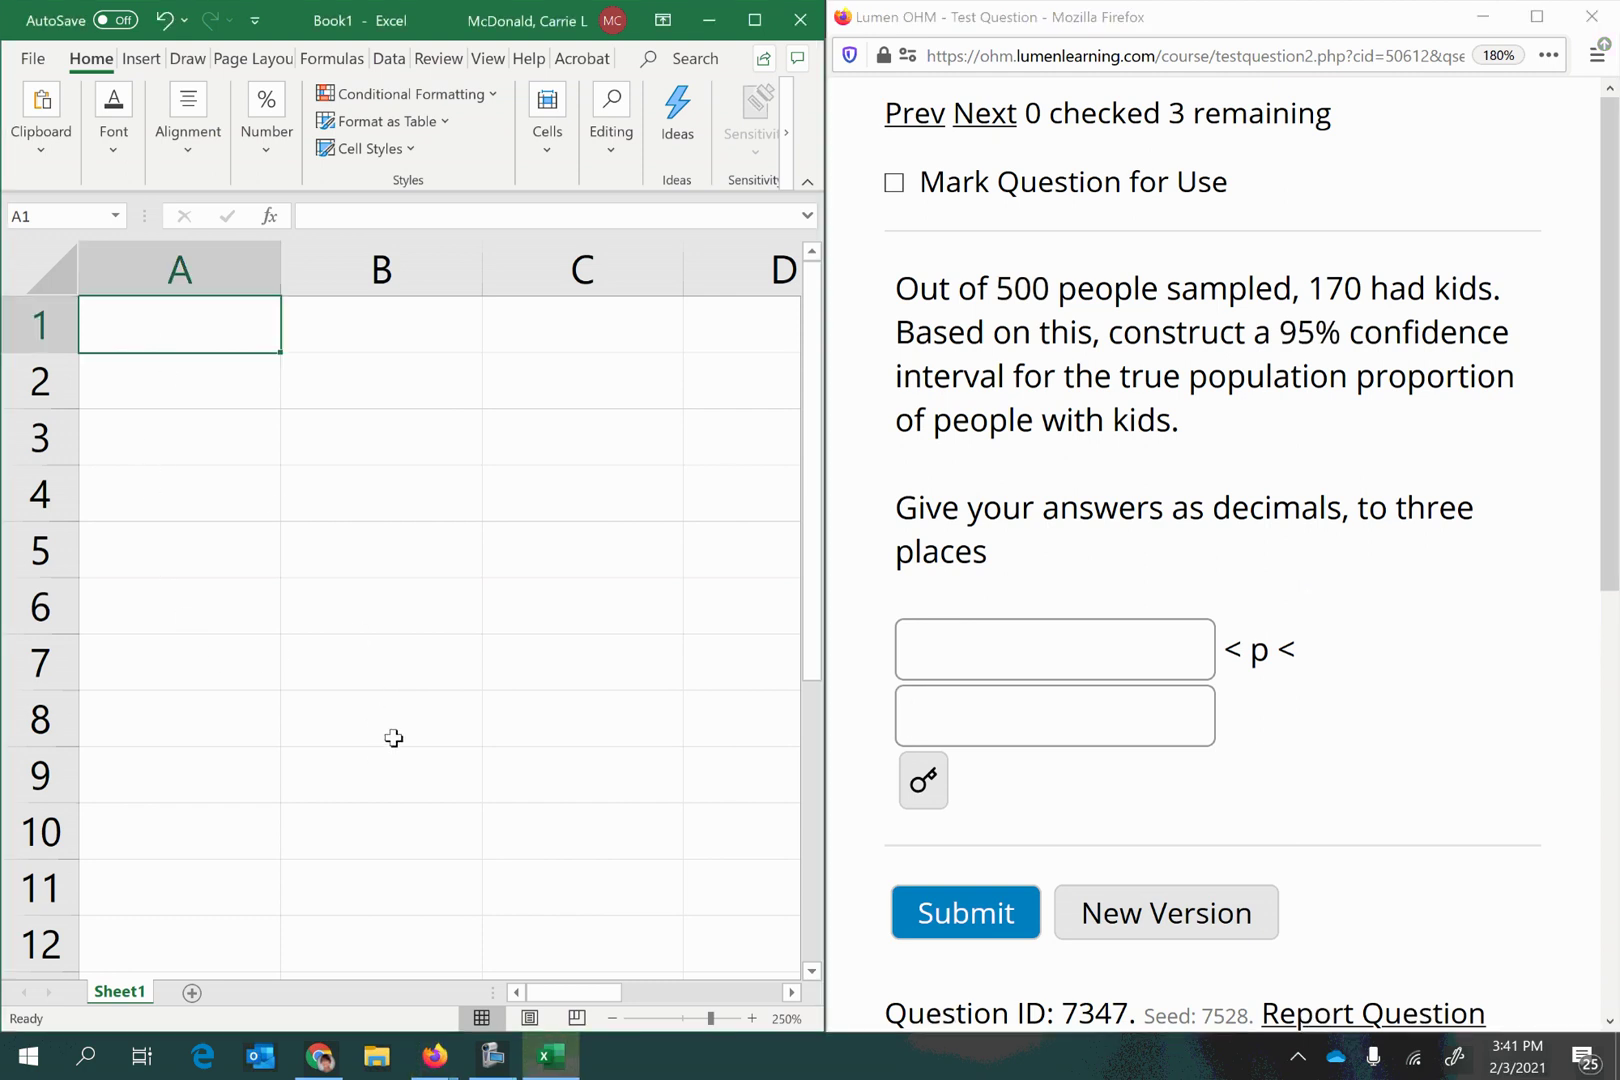
pyautogui.write('Sam')
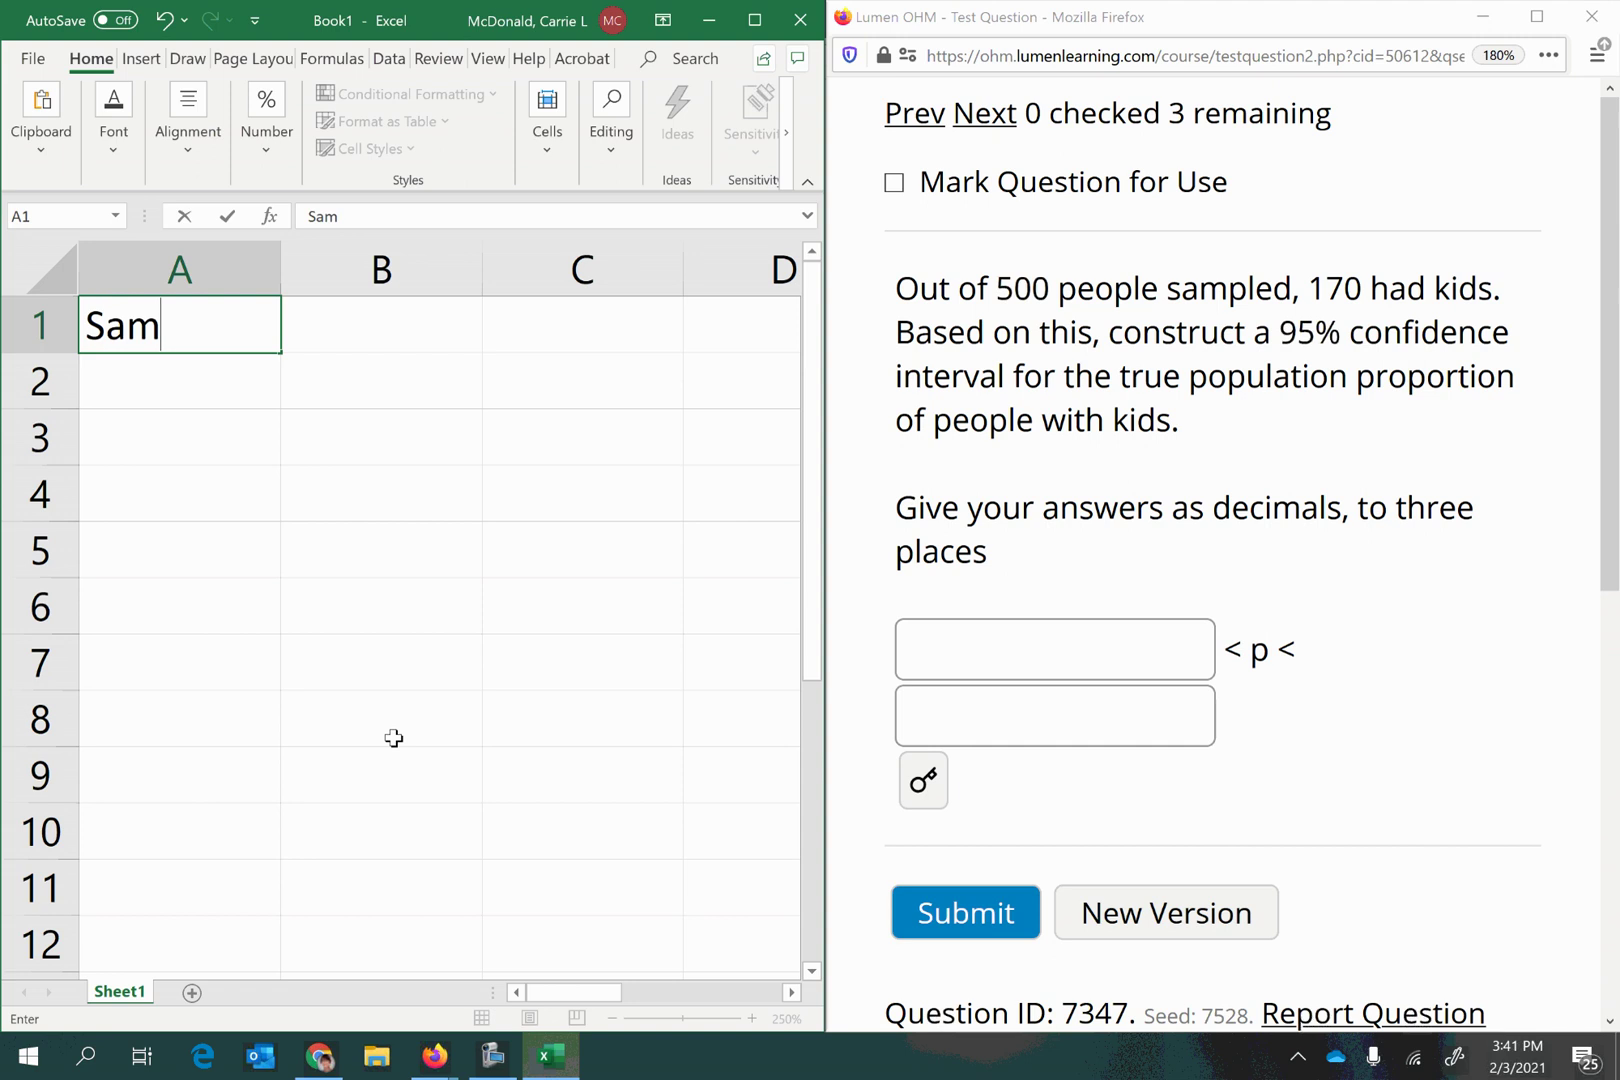
pyautogui.write('ple Propo')
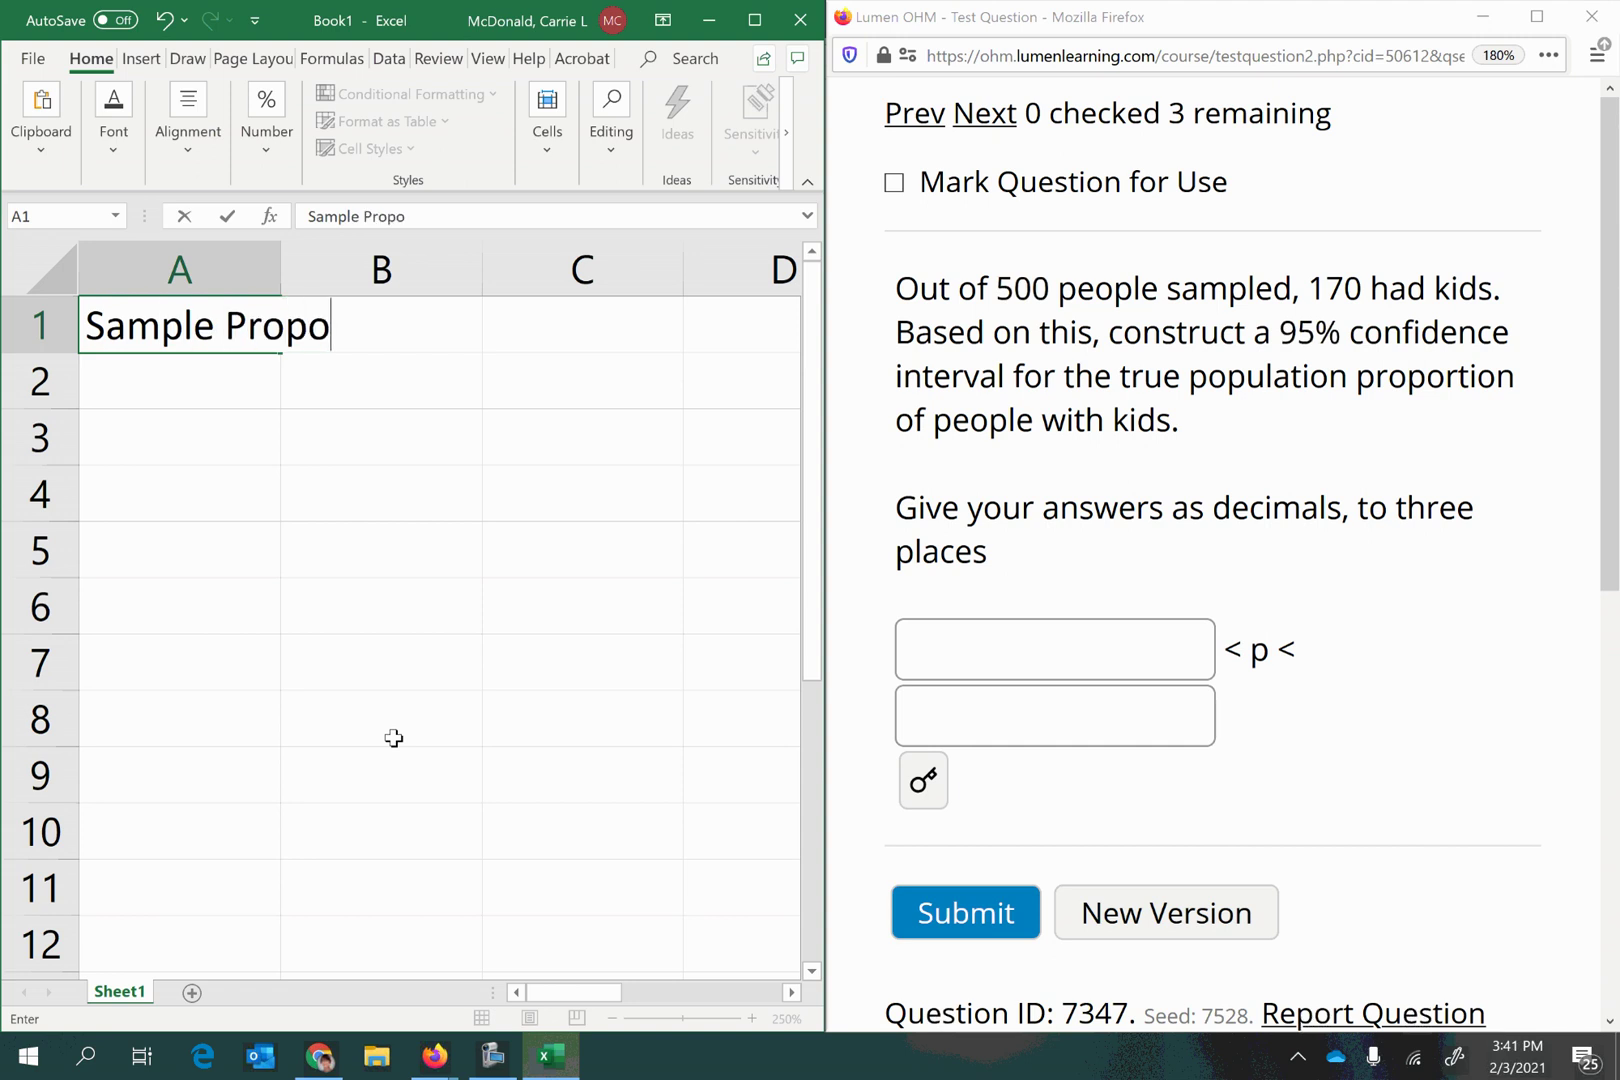
pyautogui.write('rtion')
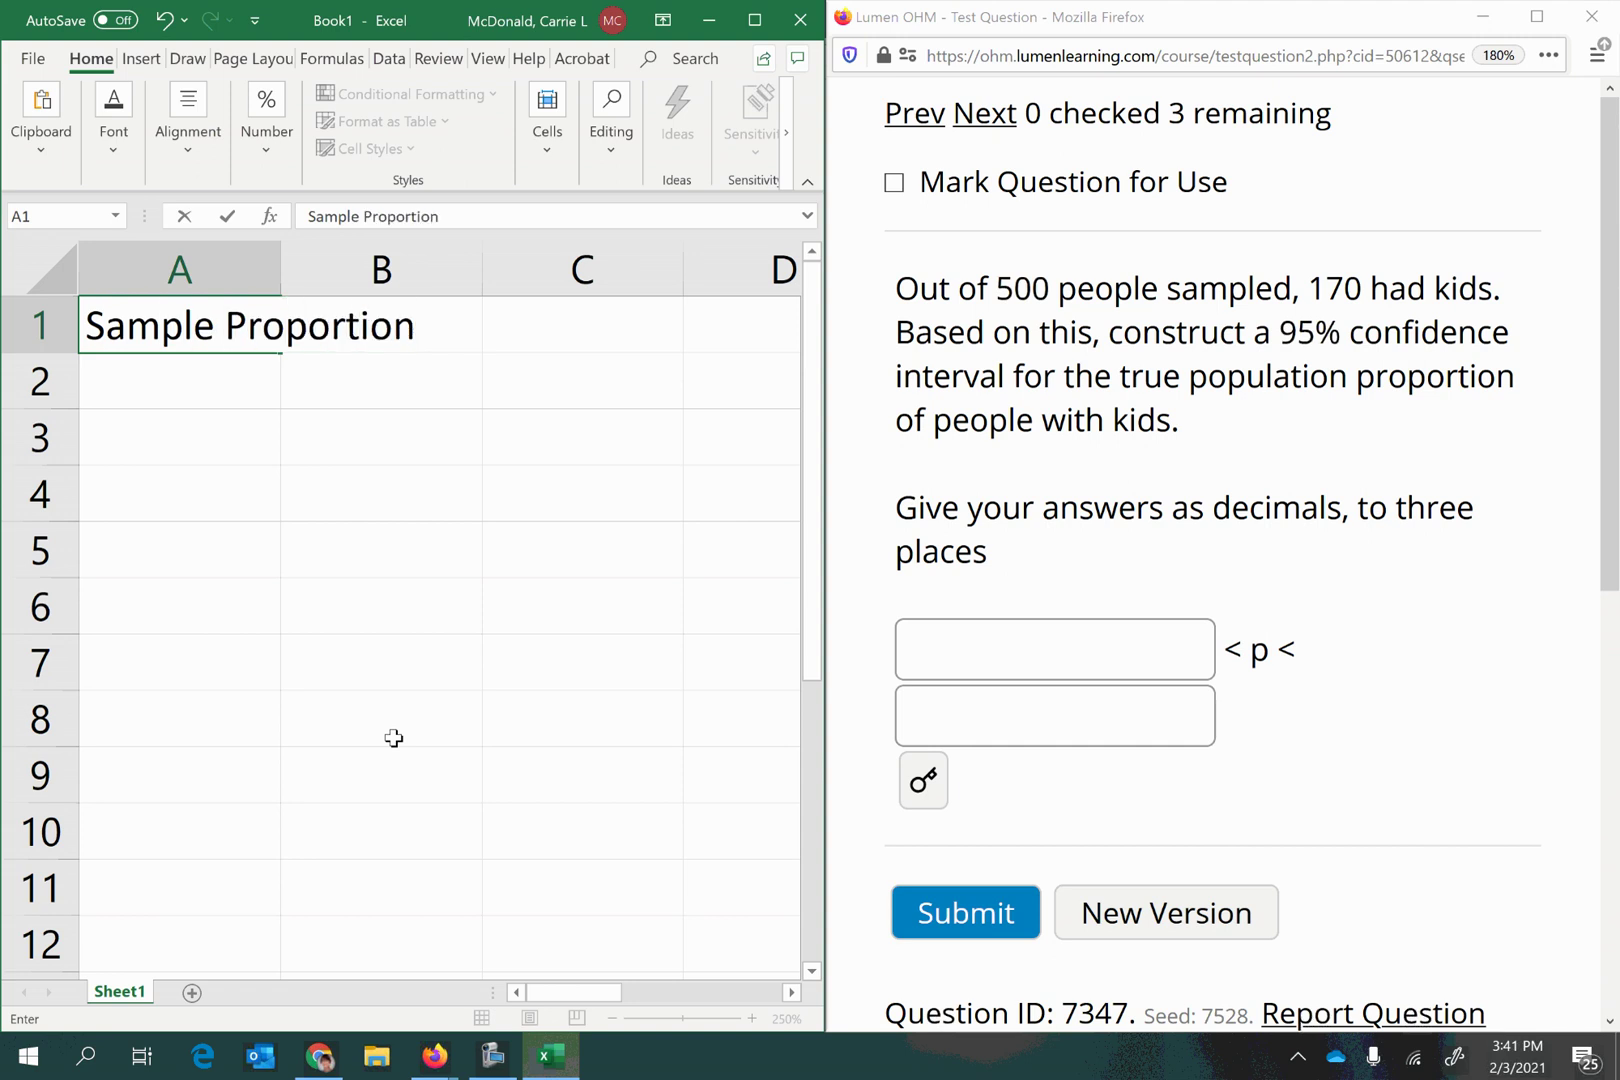
pyautogui.click(182, 397)
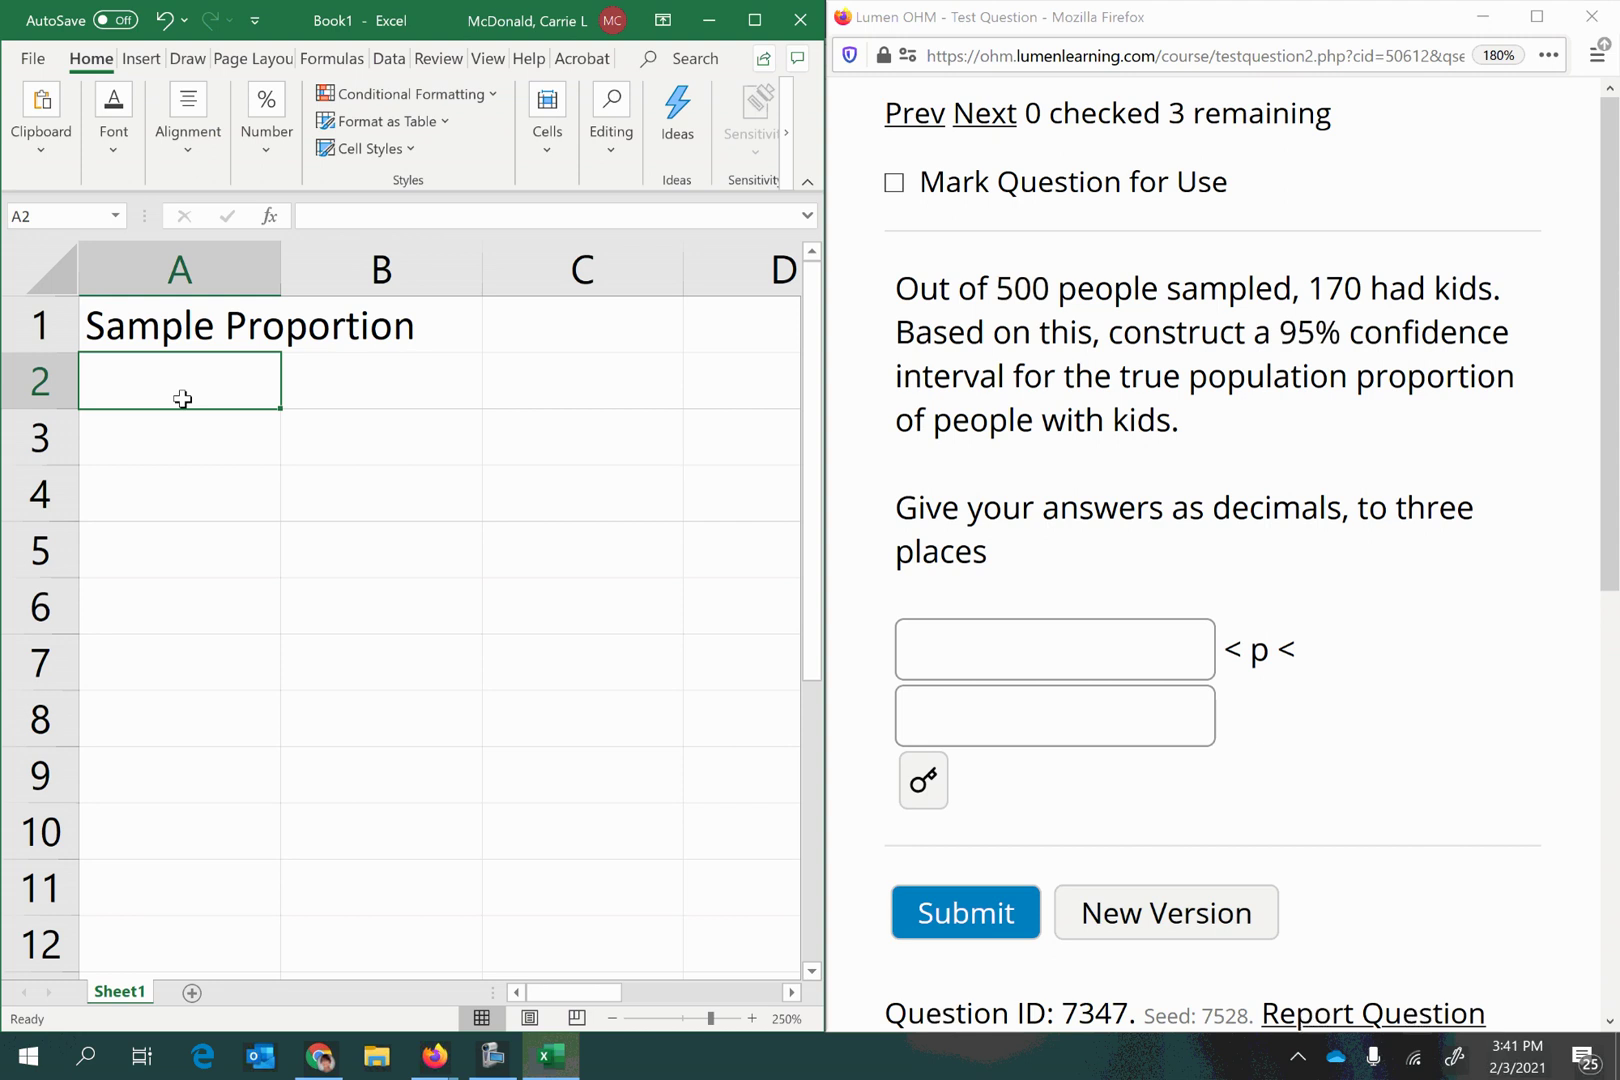
pyautogui.write('n')
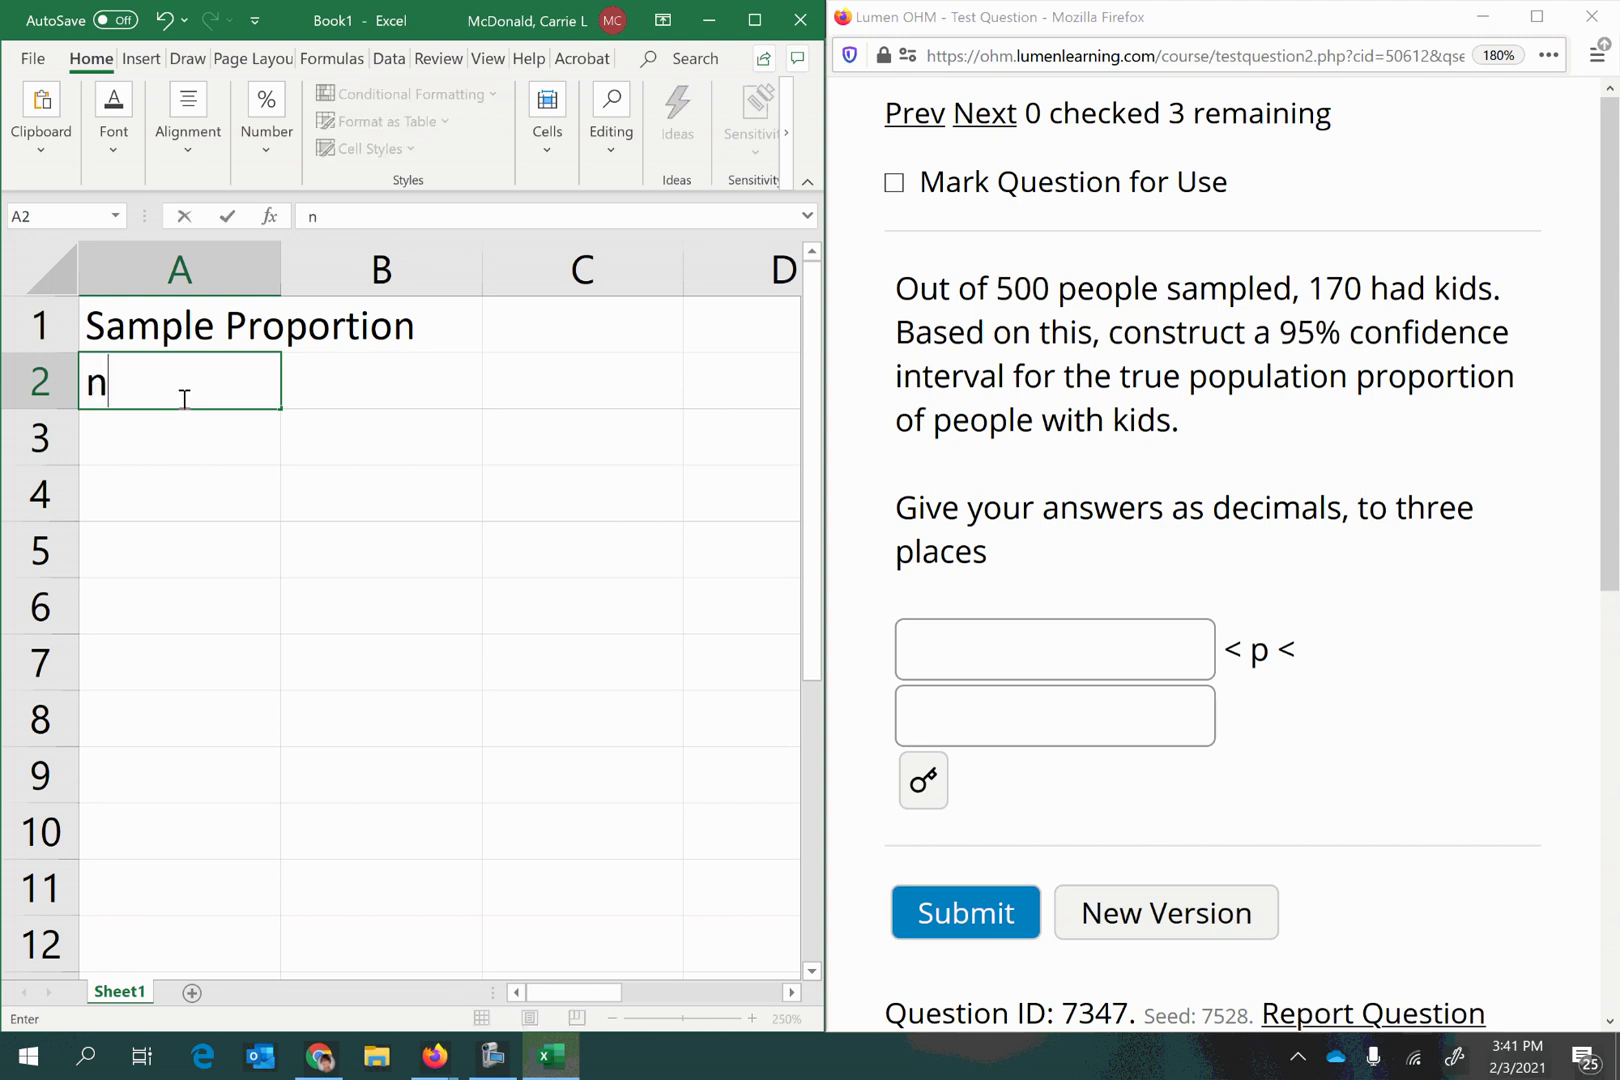
pyautogui.write(' =')
pyautogui.press('Tab')
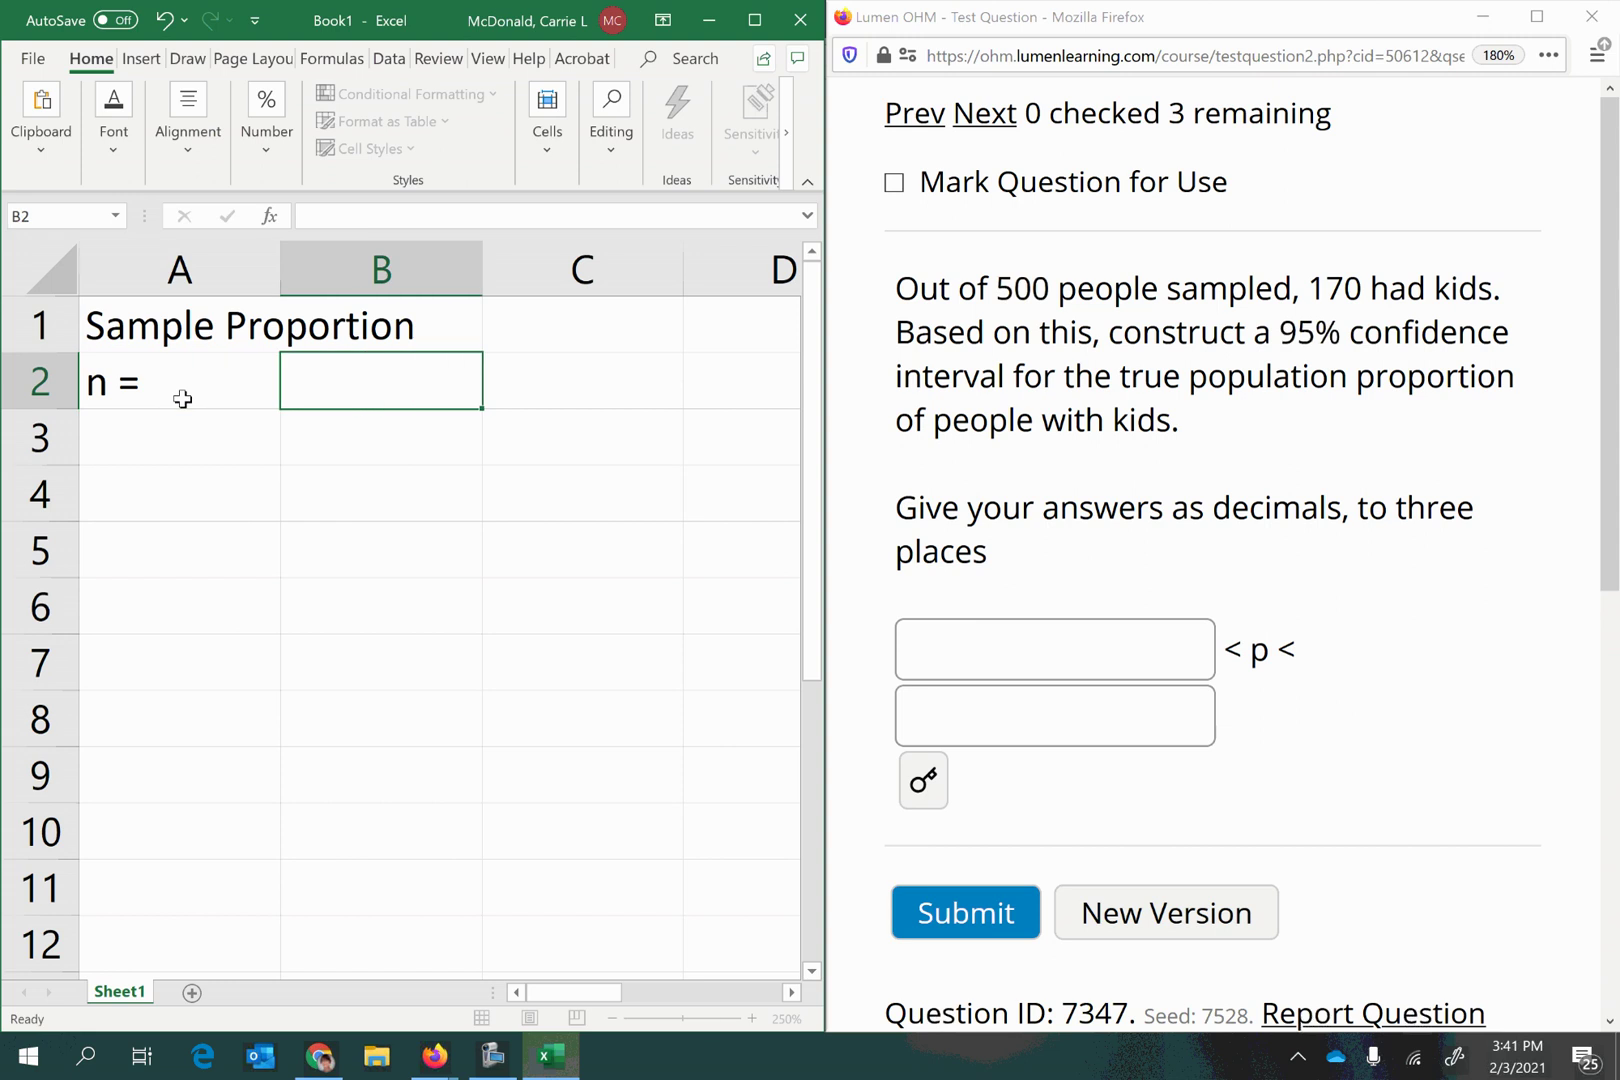
pyautogui.press('Return')
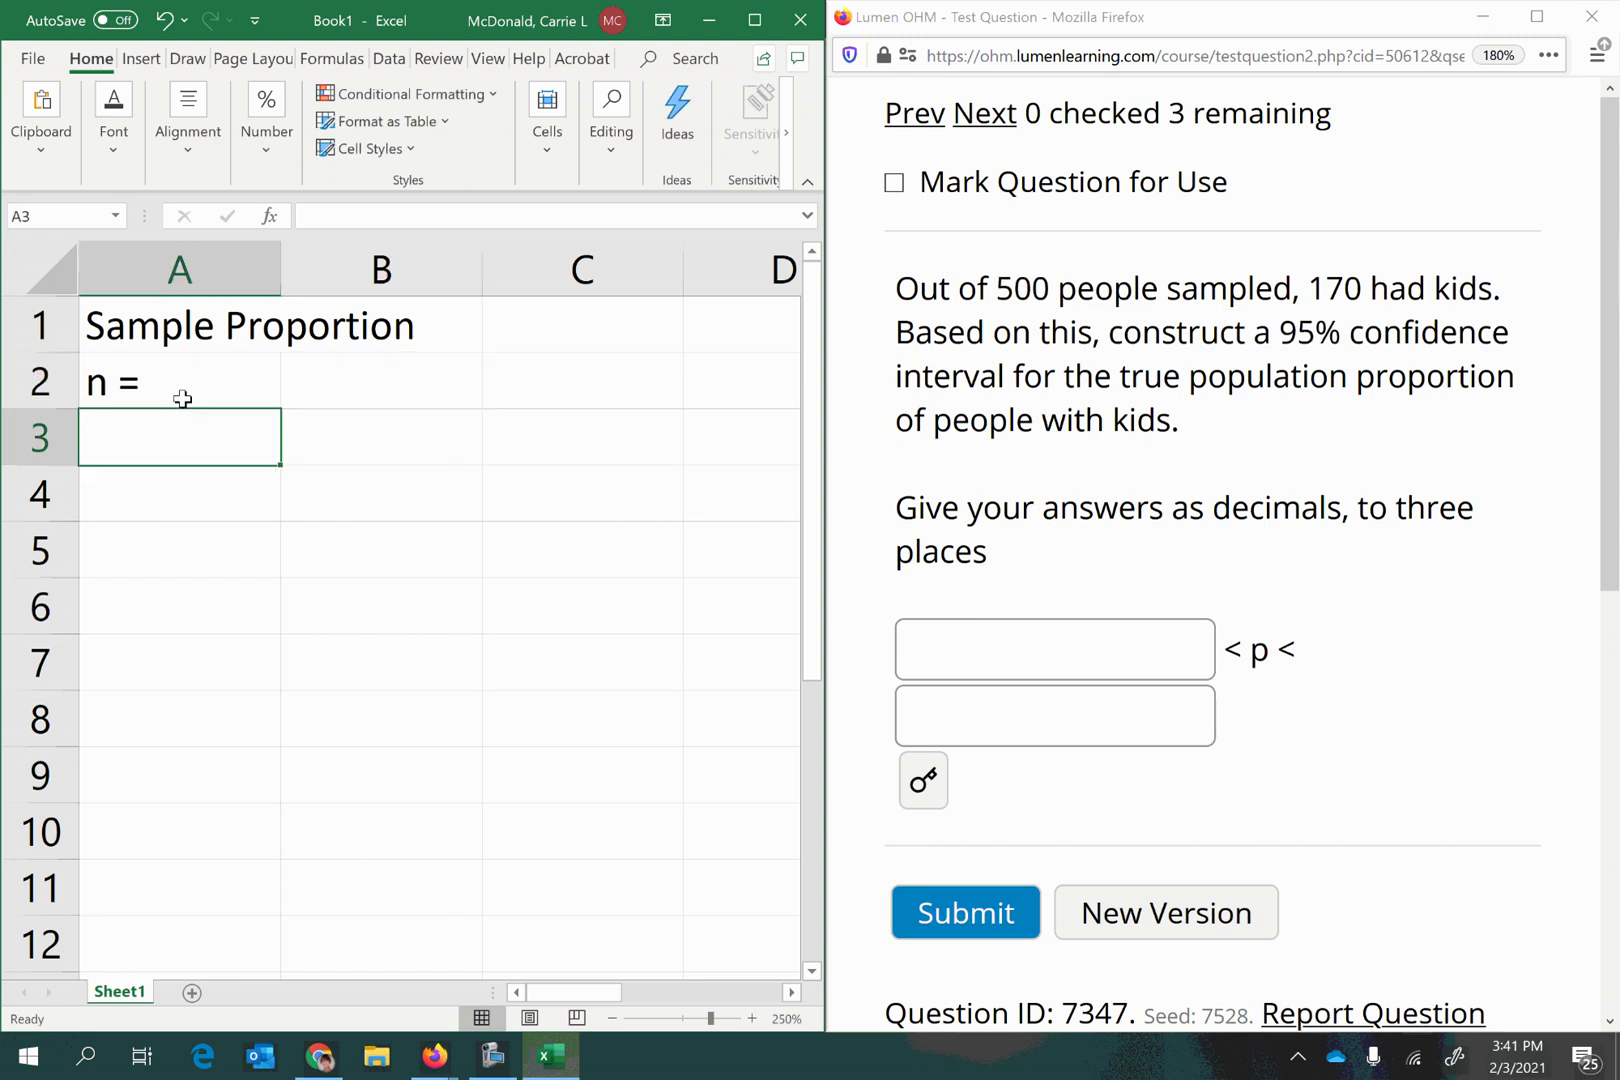
pyautogui.write('x =')
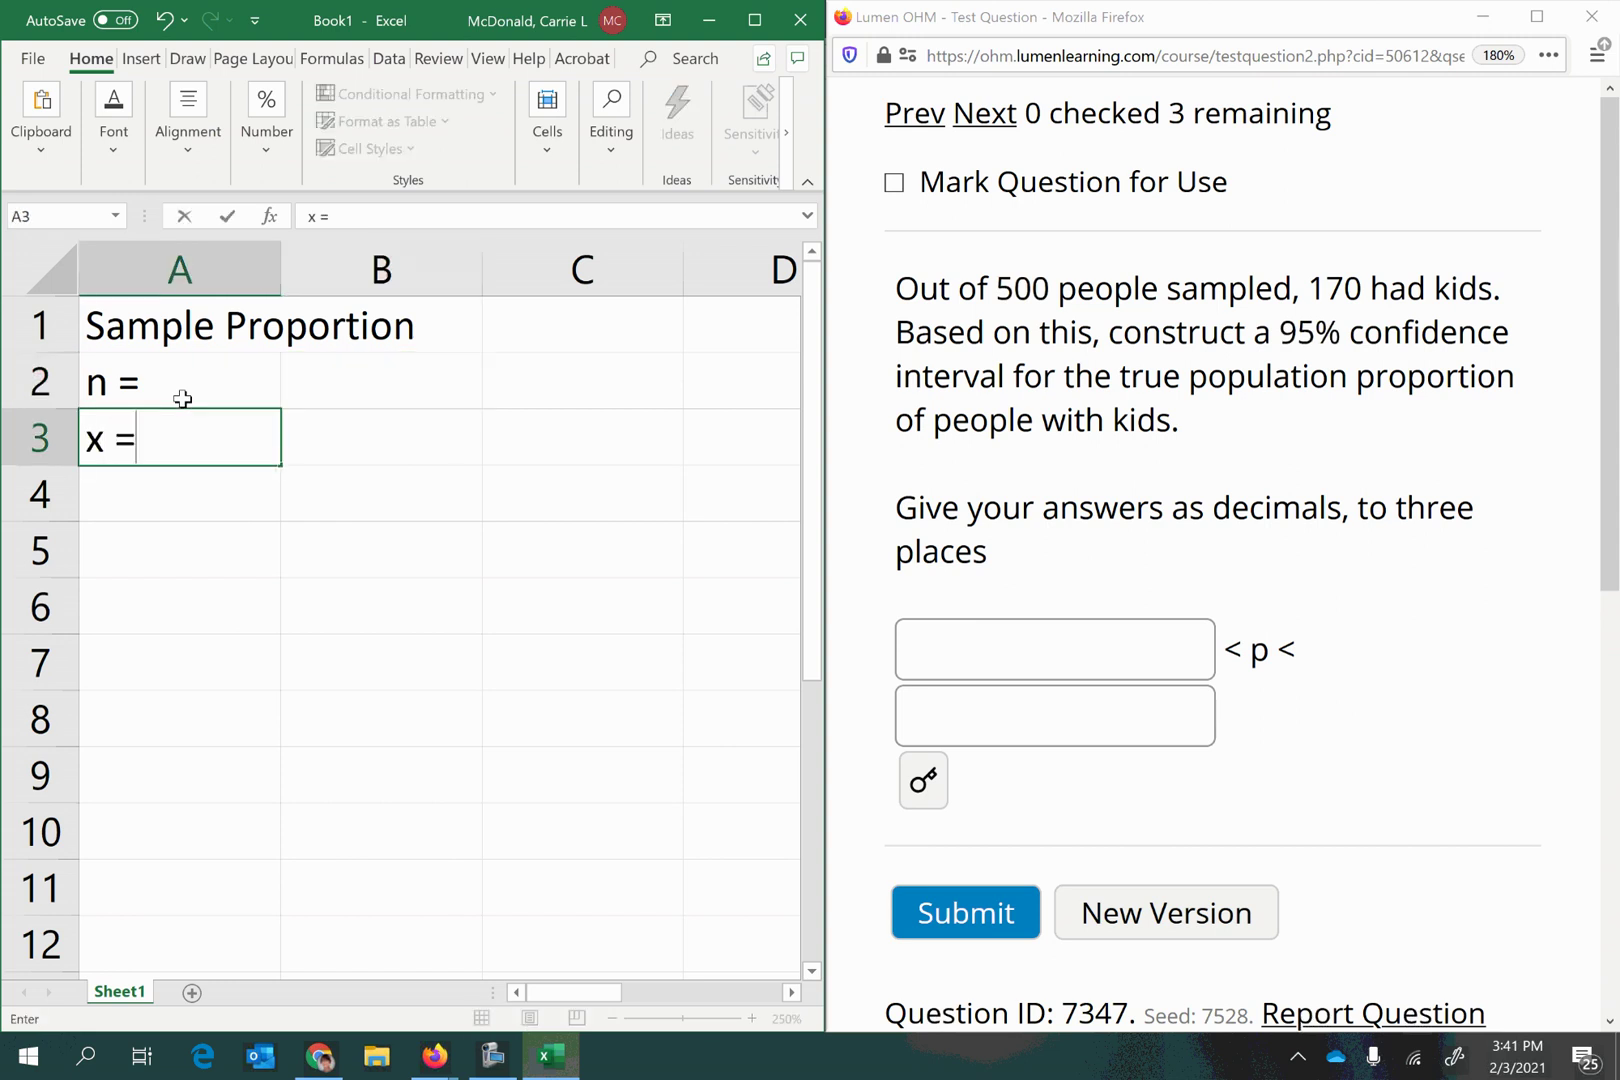
pyautogui.press('Tab')
pyautogui.click(293, 399)
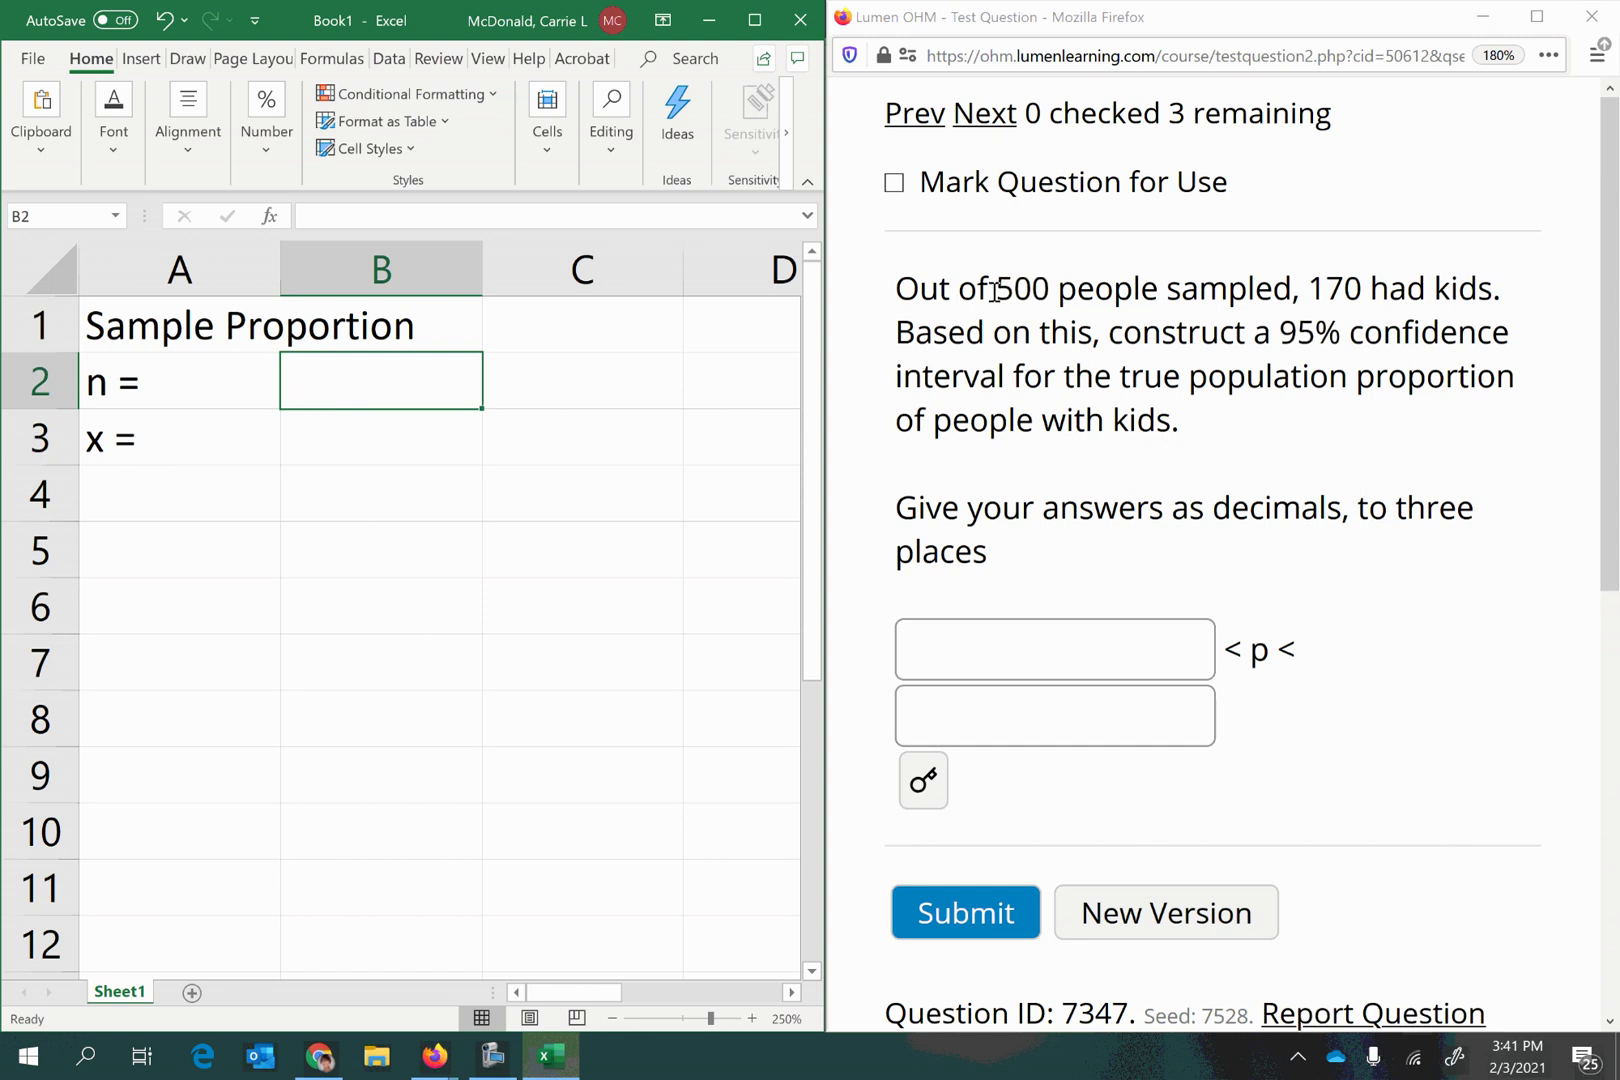
# - Copy the question's values into the sheet: 500 in B2 and 170 in B3
pyautogui.moveTo(996, 289); pyautogui.dragTo(1031, 289)
pyautogui.click(375, 402)
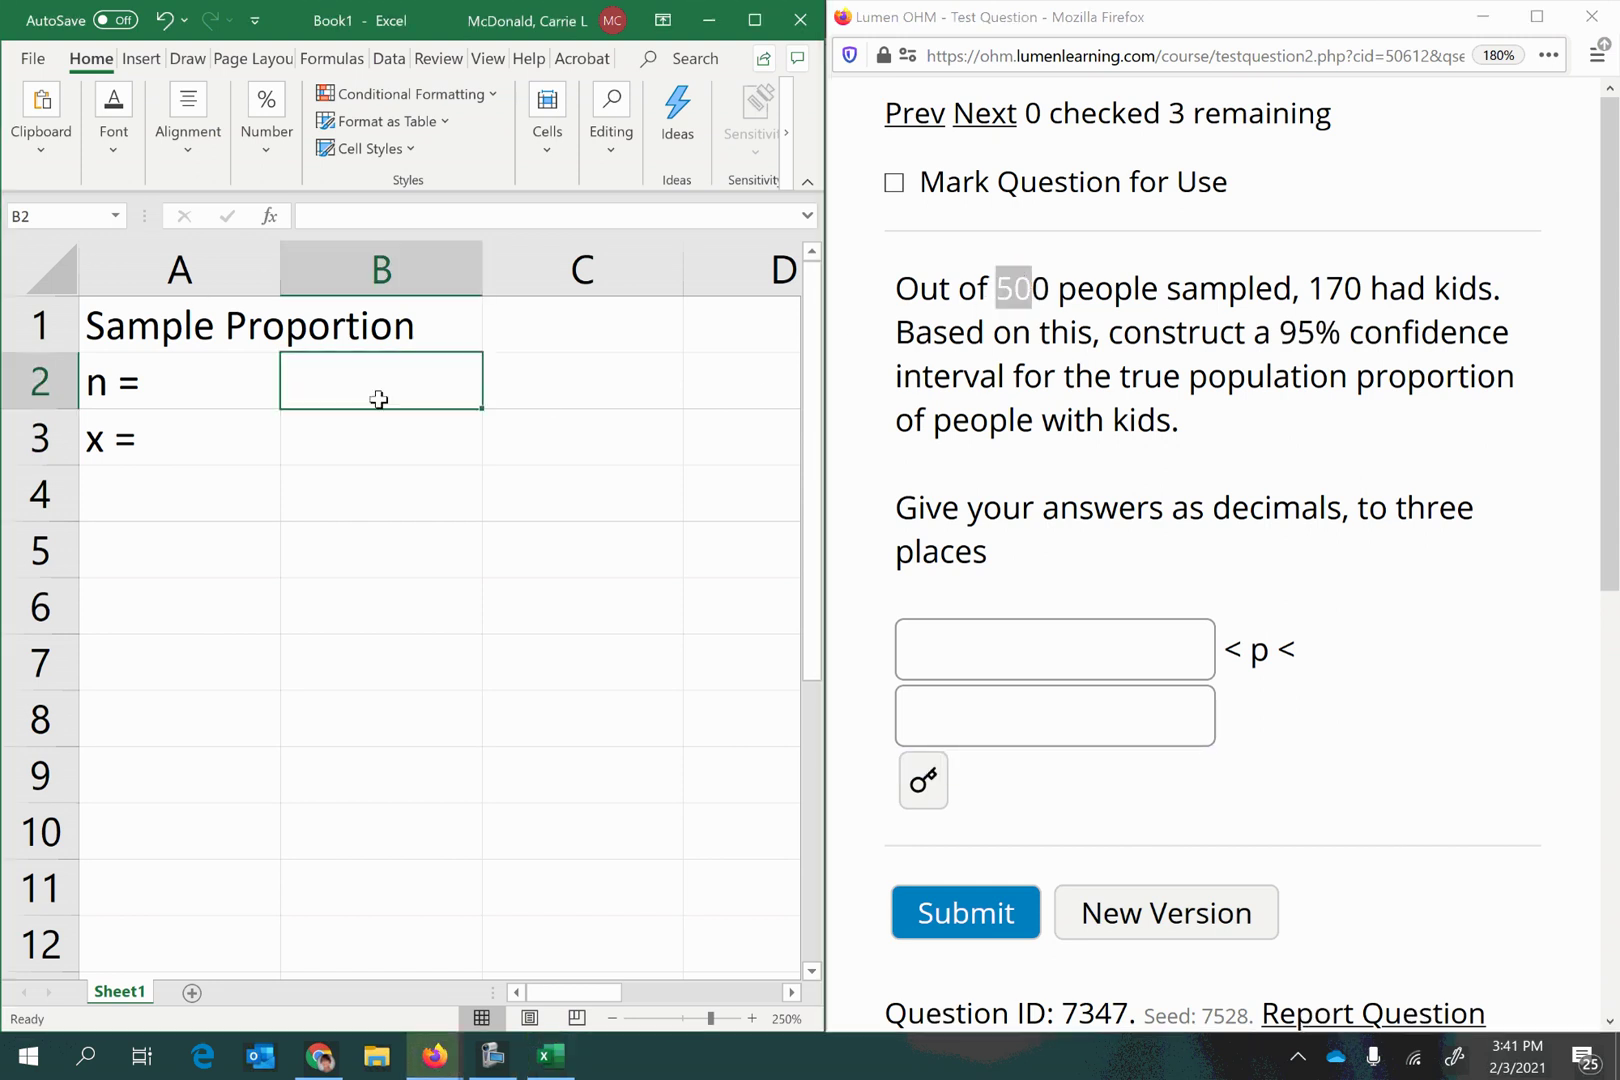
pyautogui.write('500')
pyautogui.press('Return')
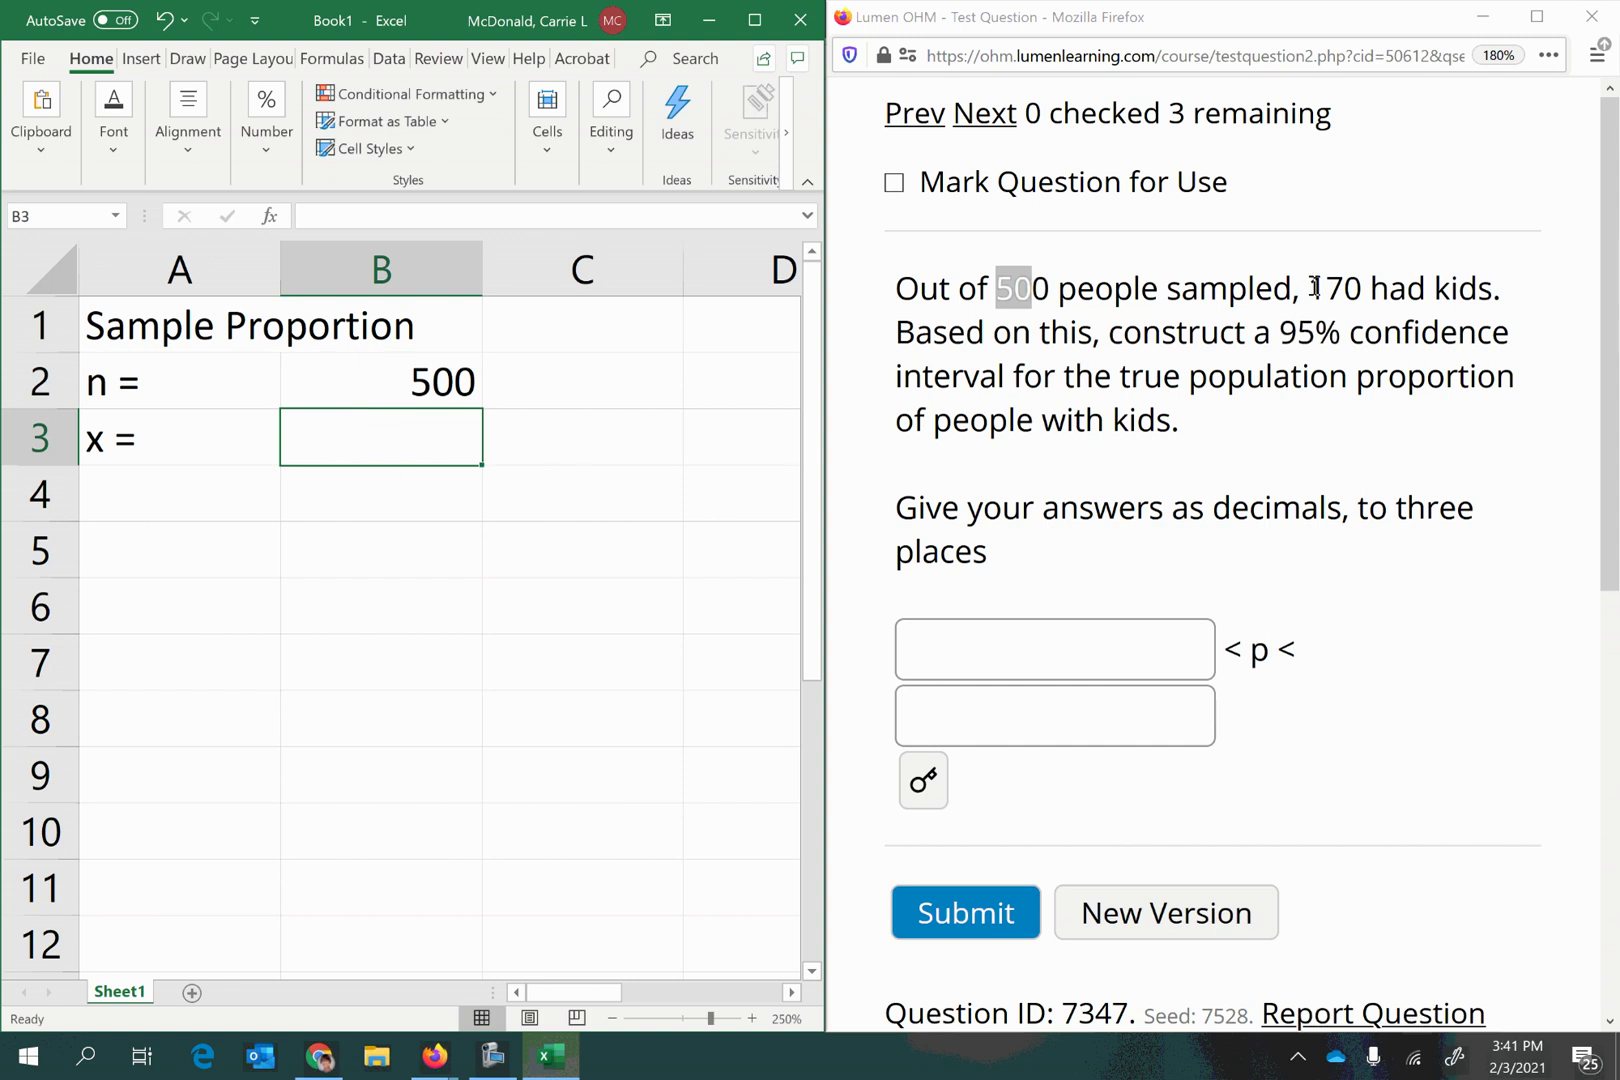
pyautogui.moveTo(1309, 288); pyautogui.dragTo(1367, 289)
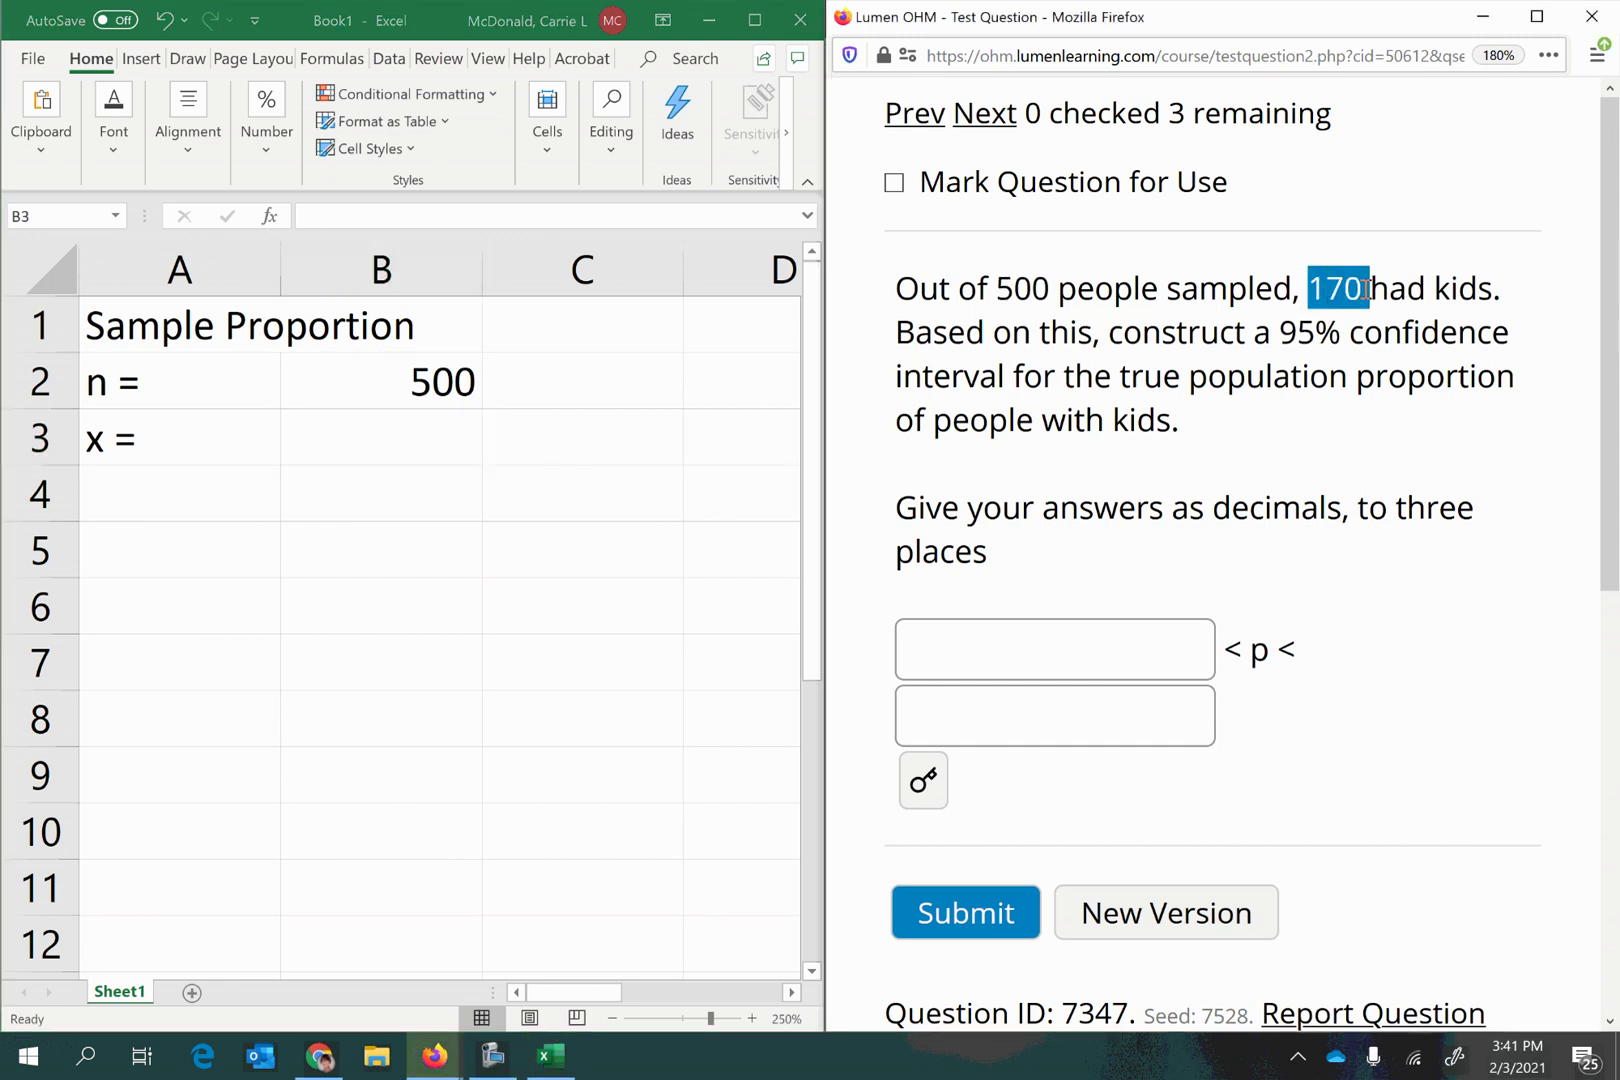
pyautogui.click(361, 431)
pyautogui.write('170')
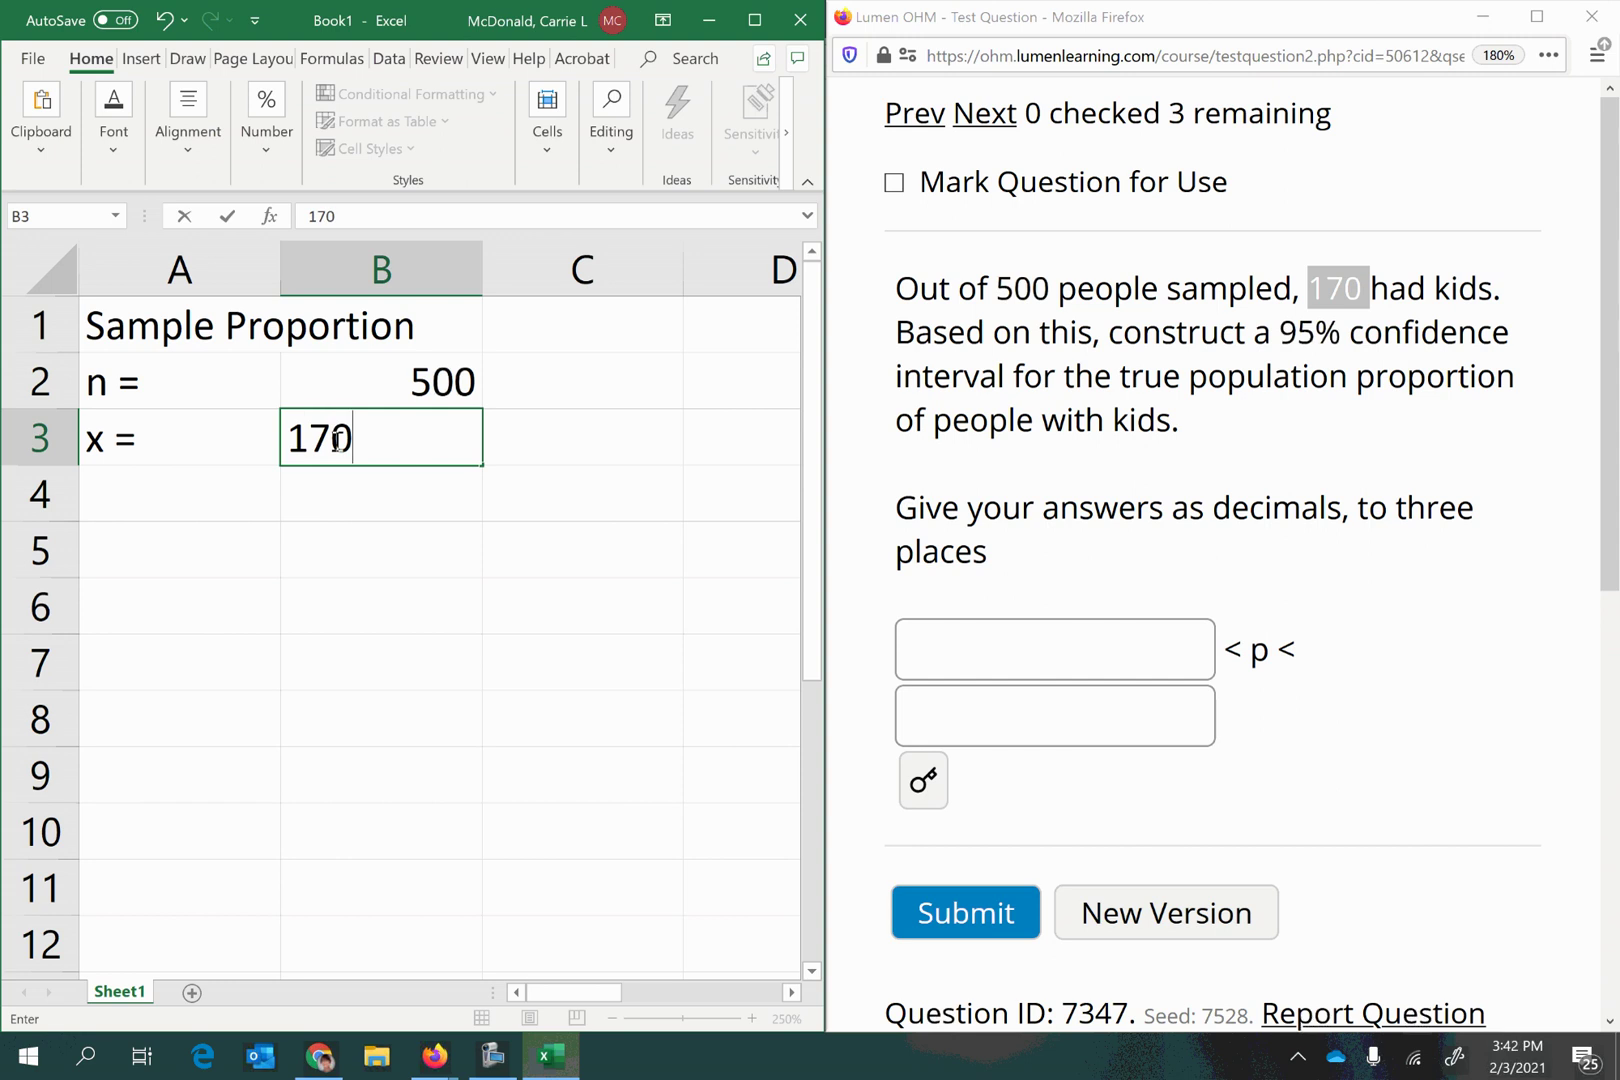
pyautogui.press('Return')
# - Label A4 'p^ =' and compute =B3/B2 in B4, giving 0.34
pyautogui.click(174, 499)
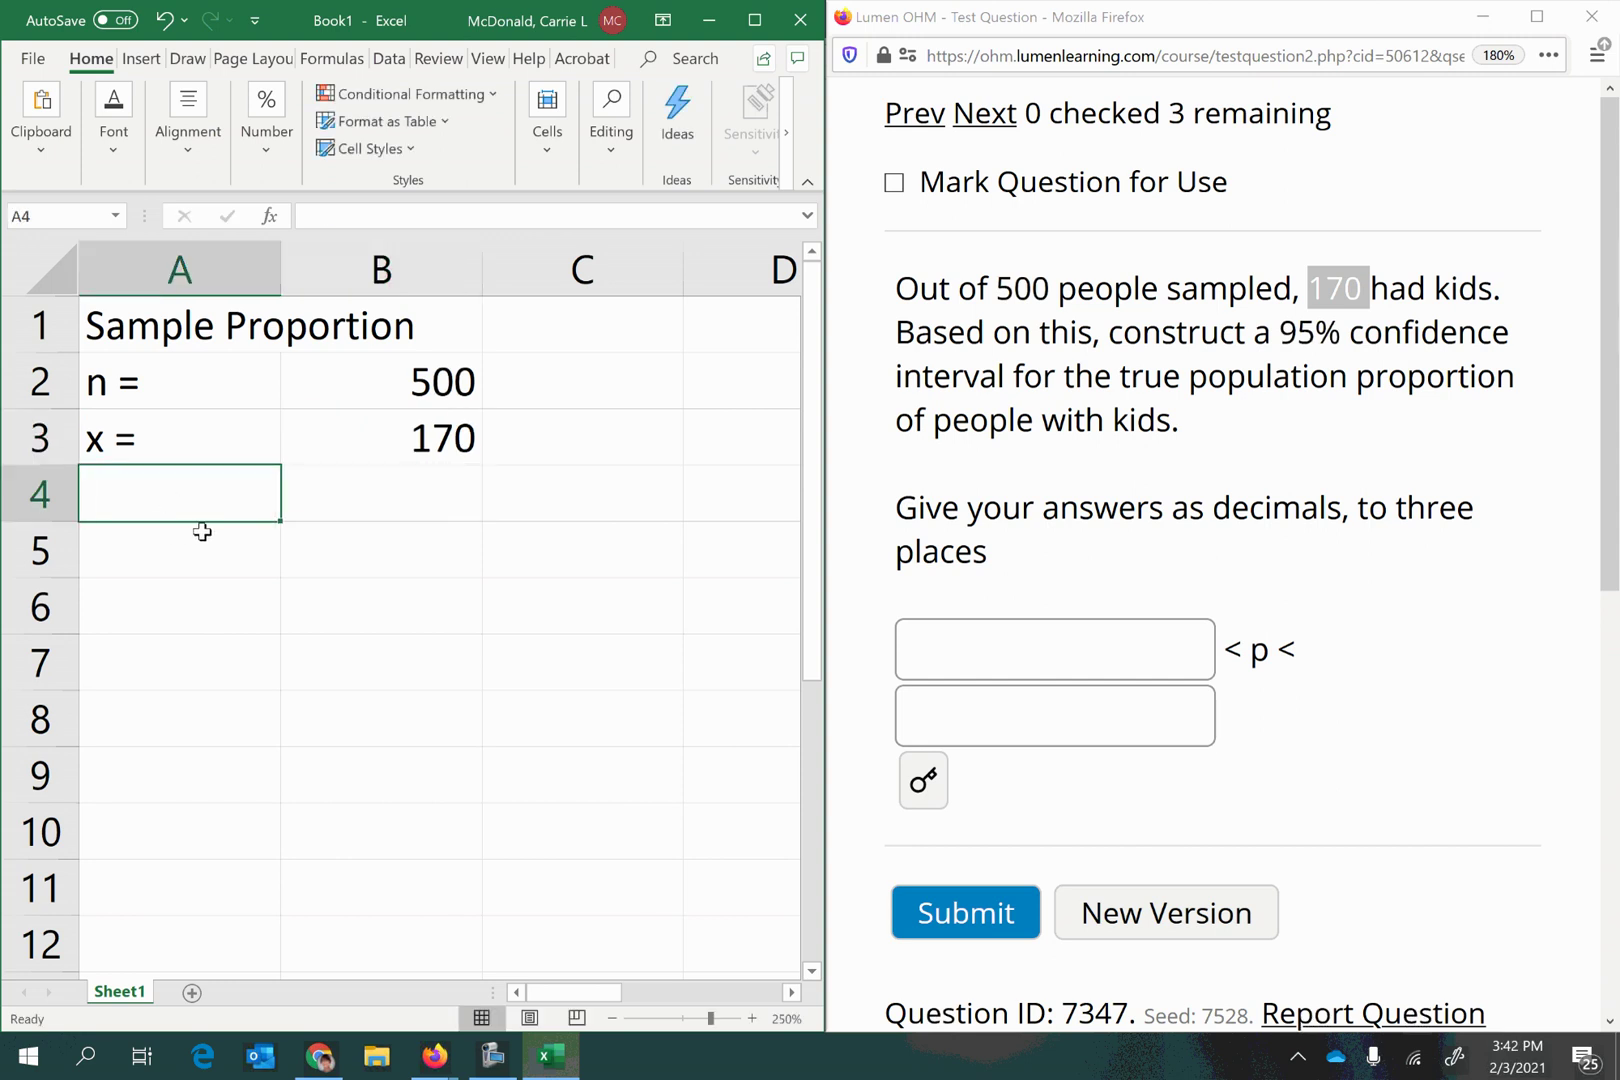
pyautogui.write('p^')
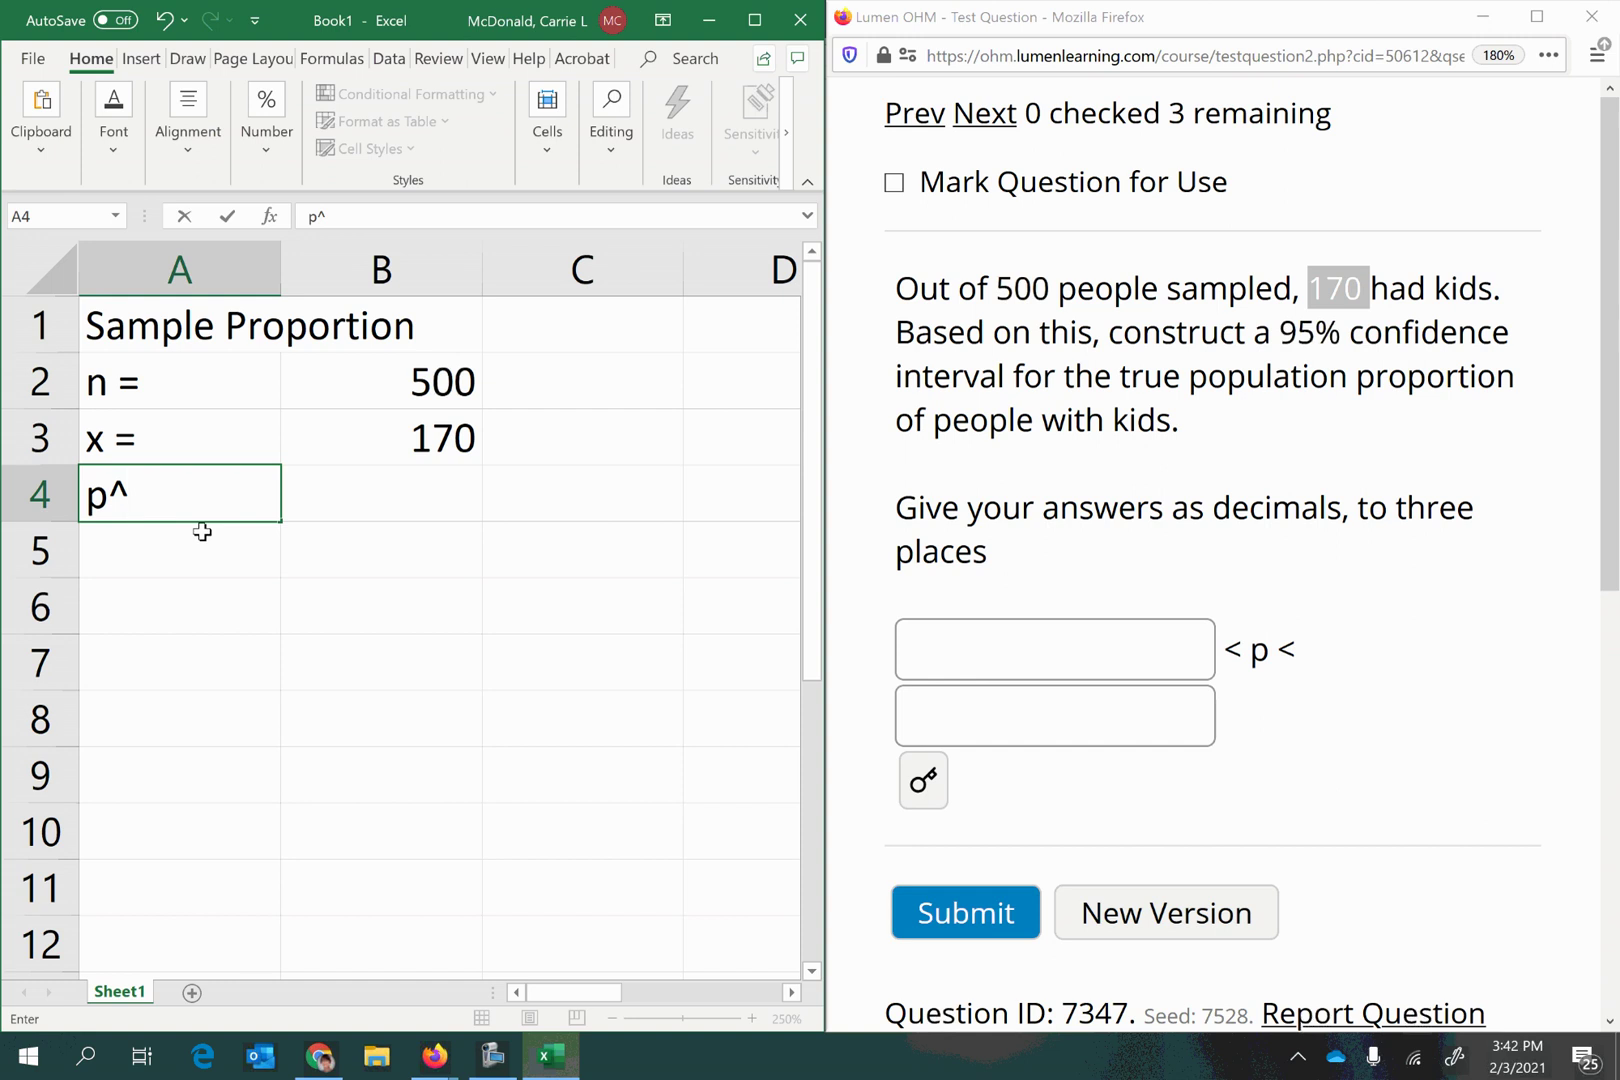
pyautogui.write(' =')
pyautogui.press('Tab')
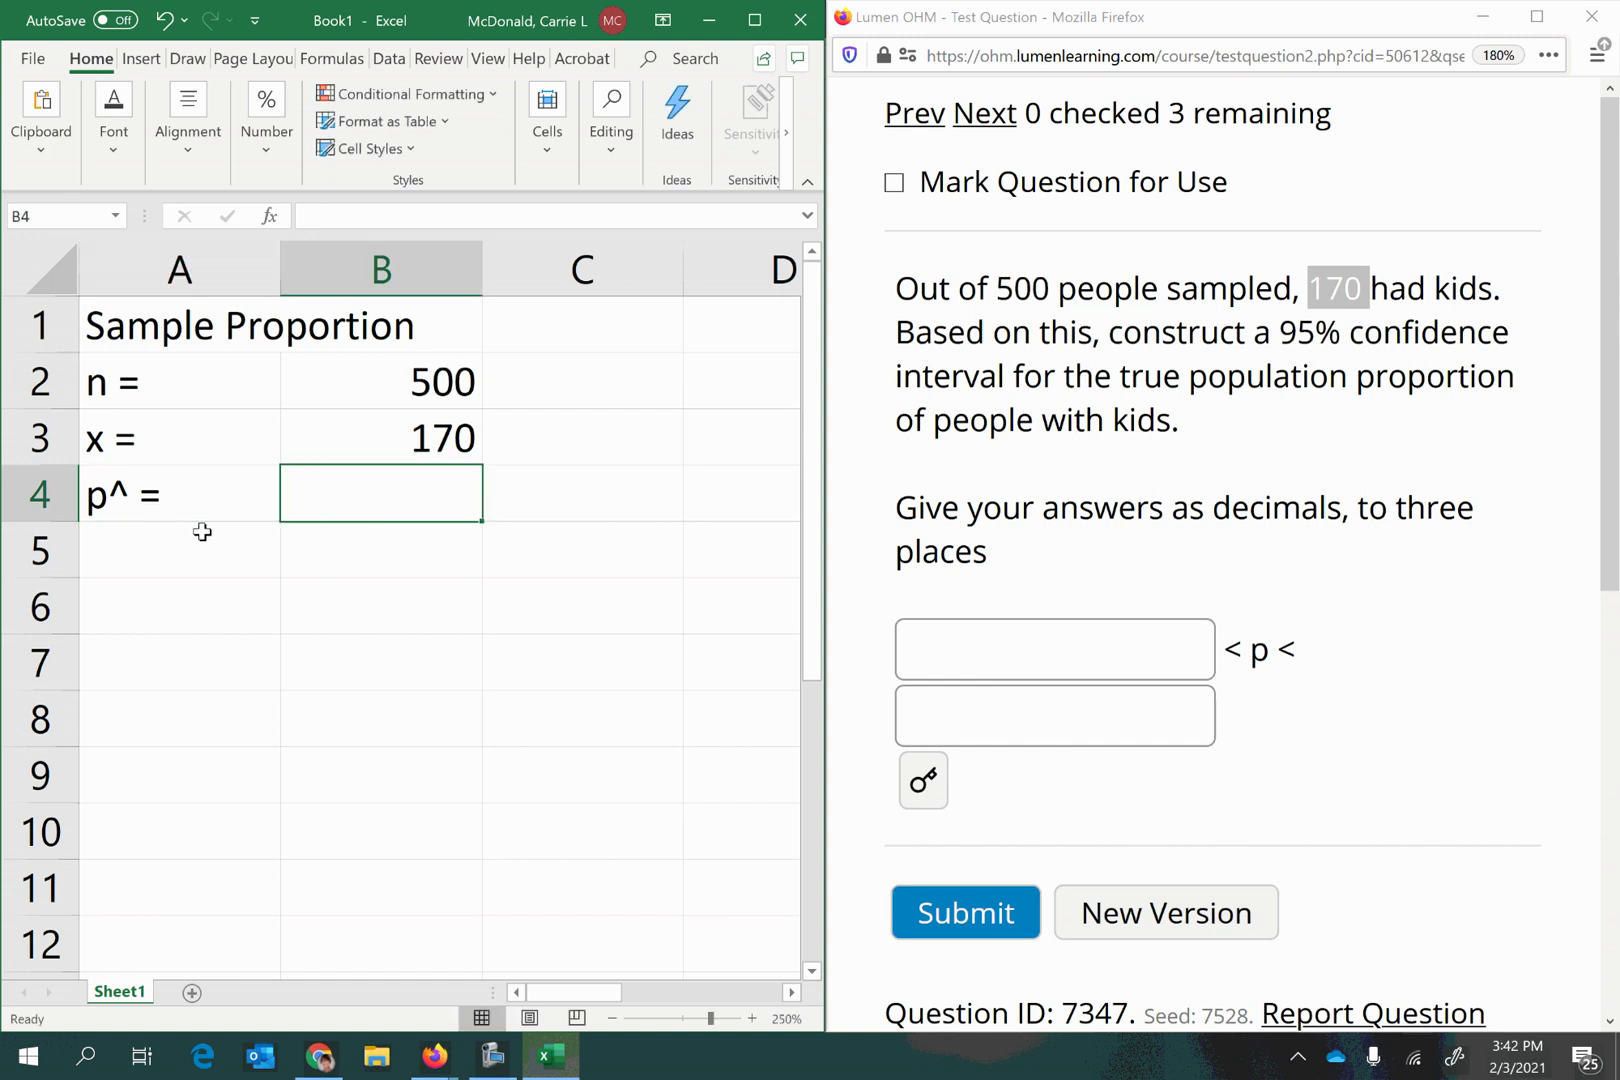
pyautogui.write('=')
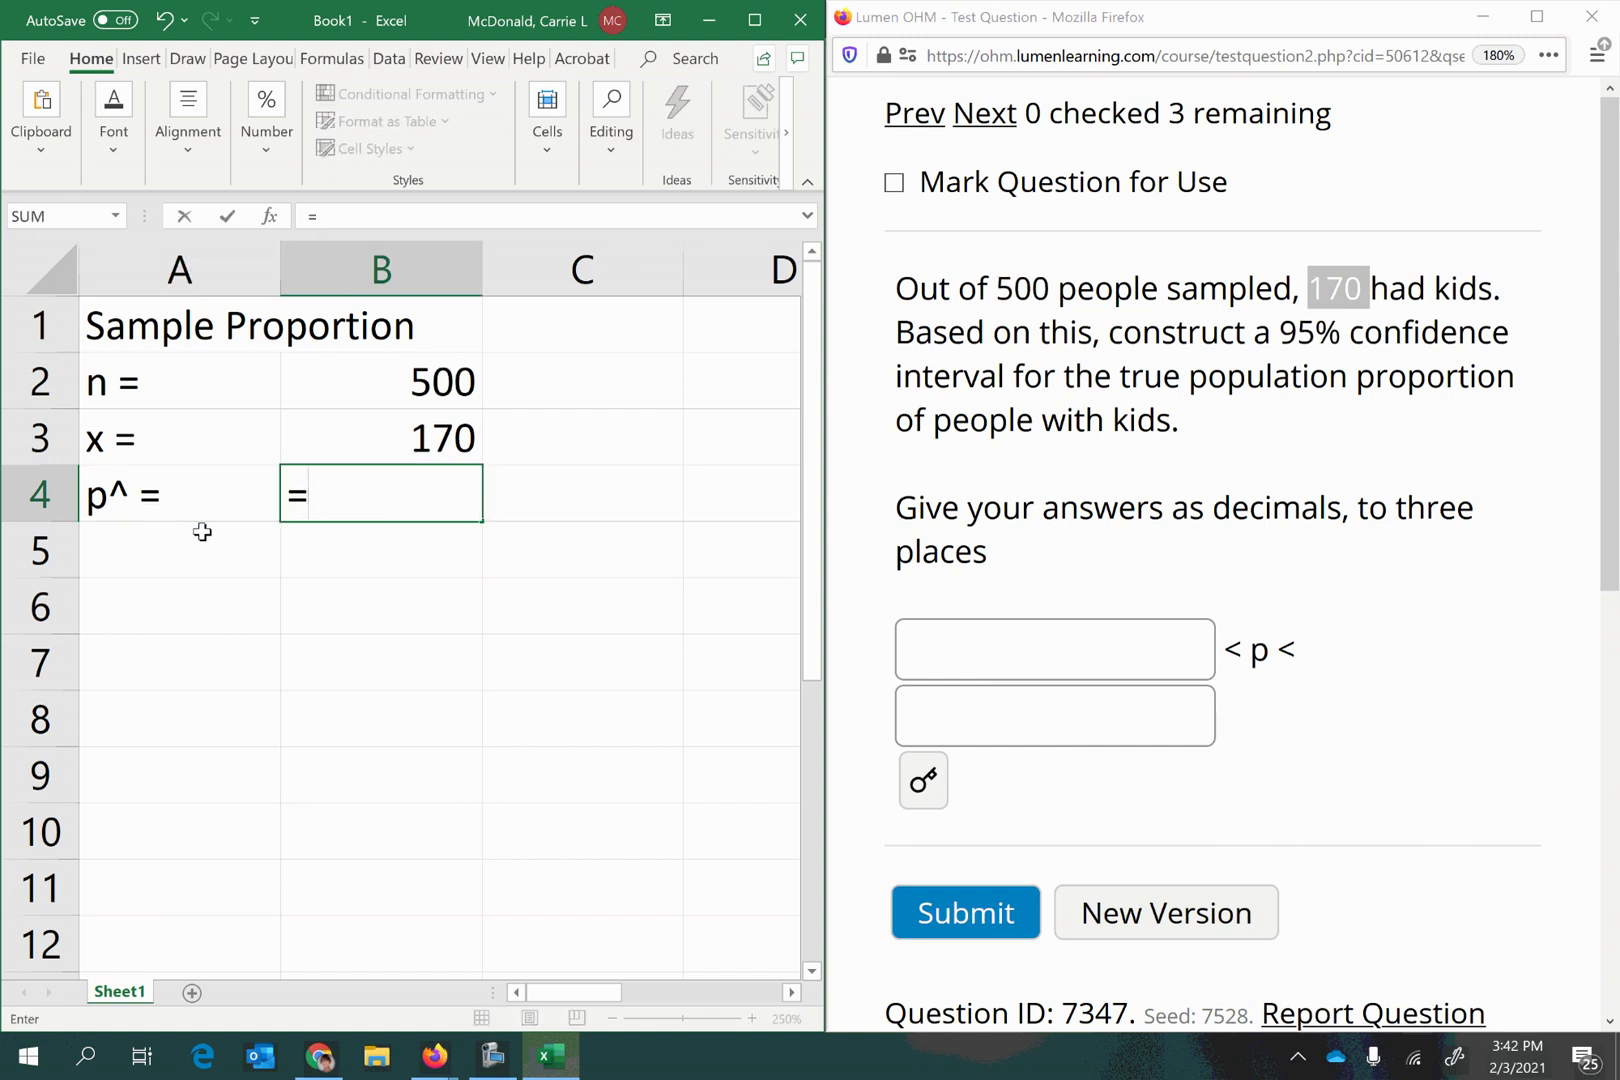
pyautogui.click(335, 449)
pyautogui.write('/')
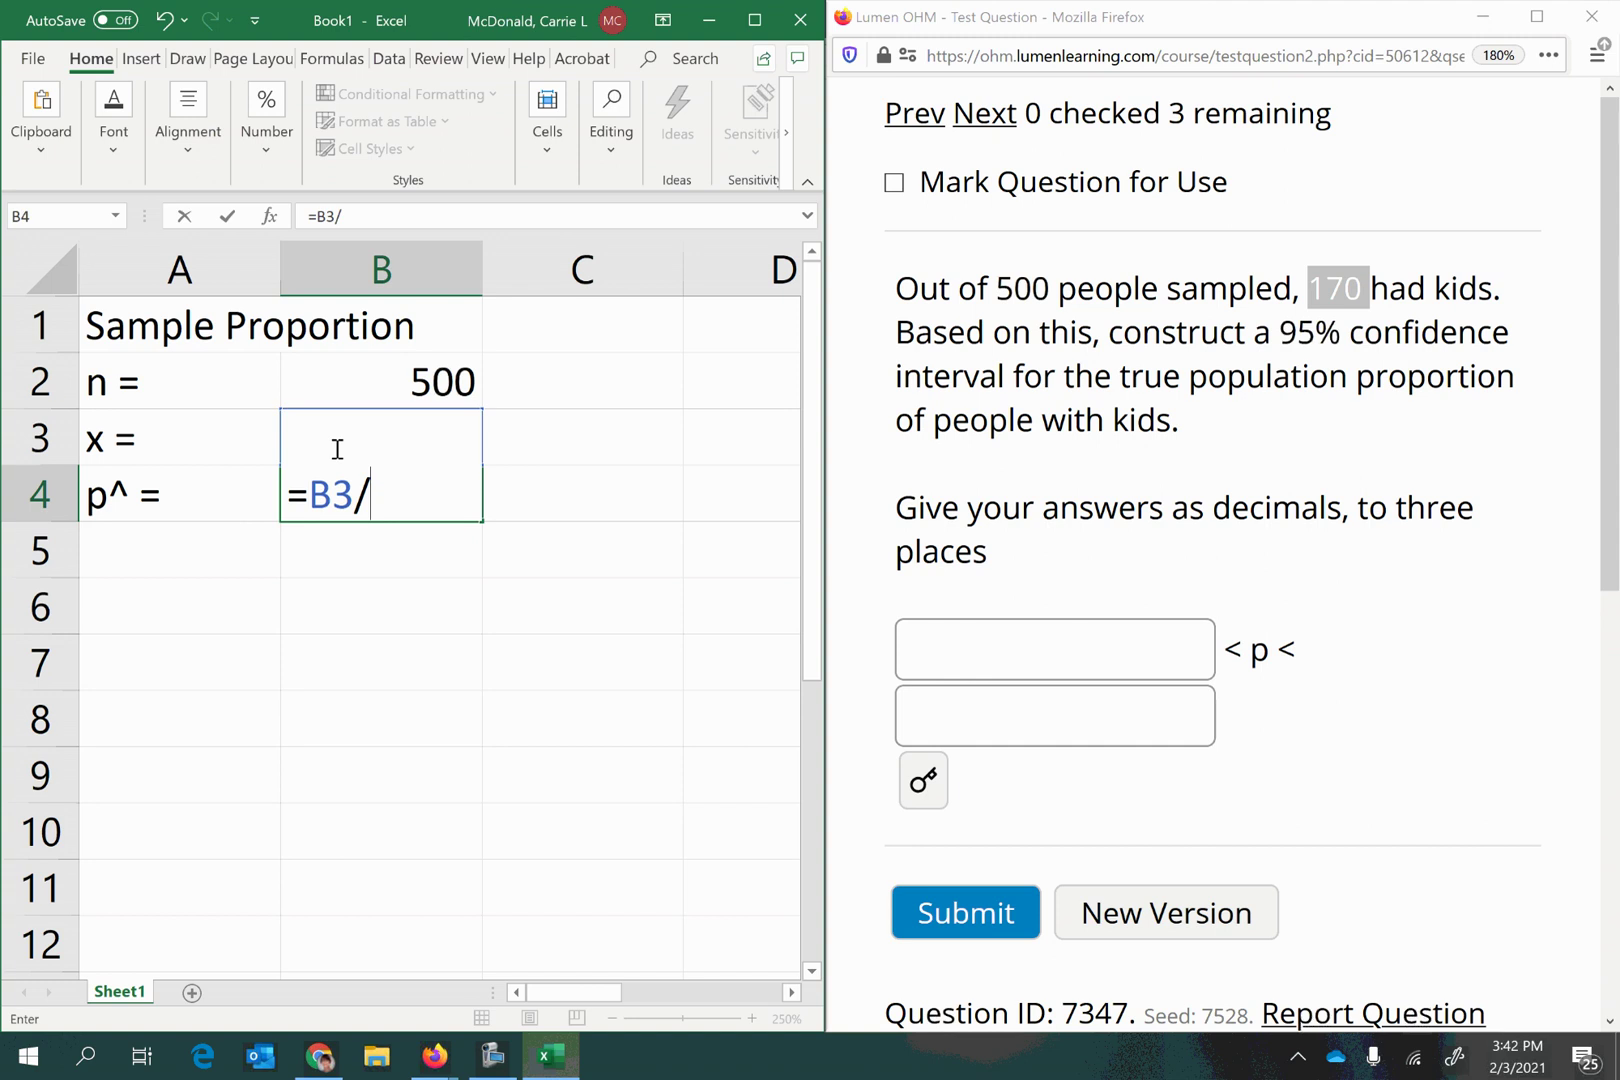
pyautogui.click(409, 383)
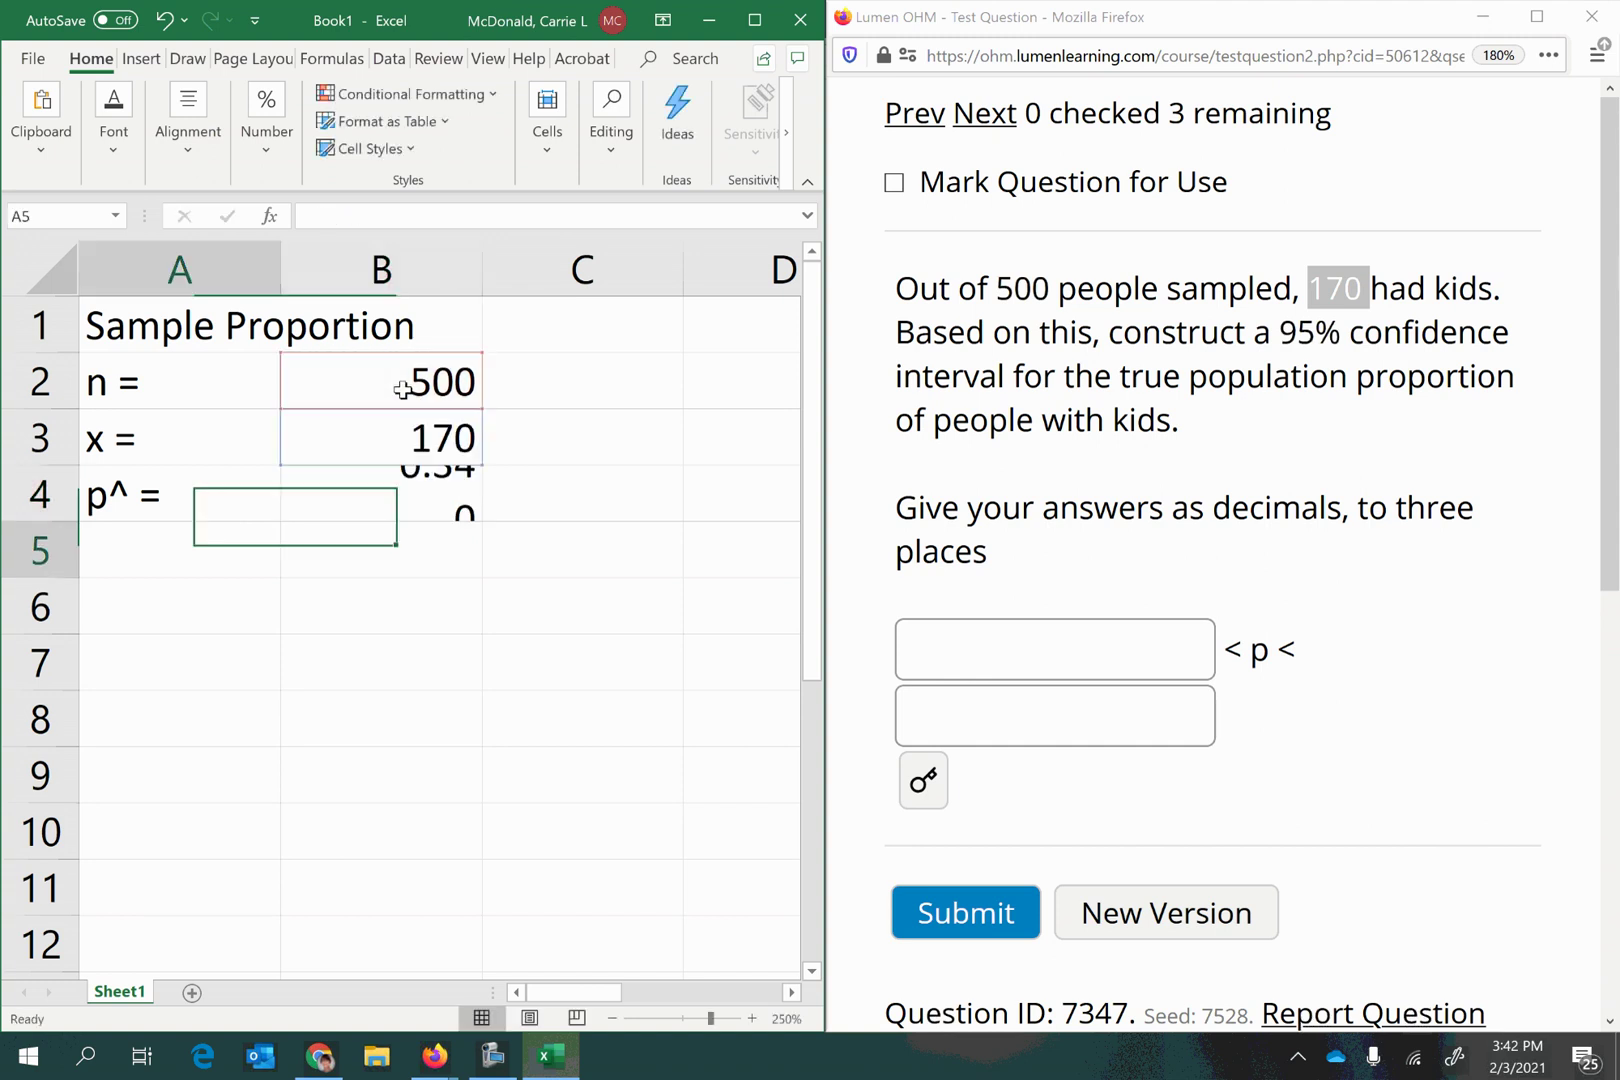
pyautogui.click(446, 484)
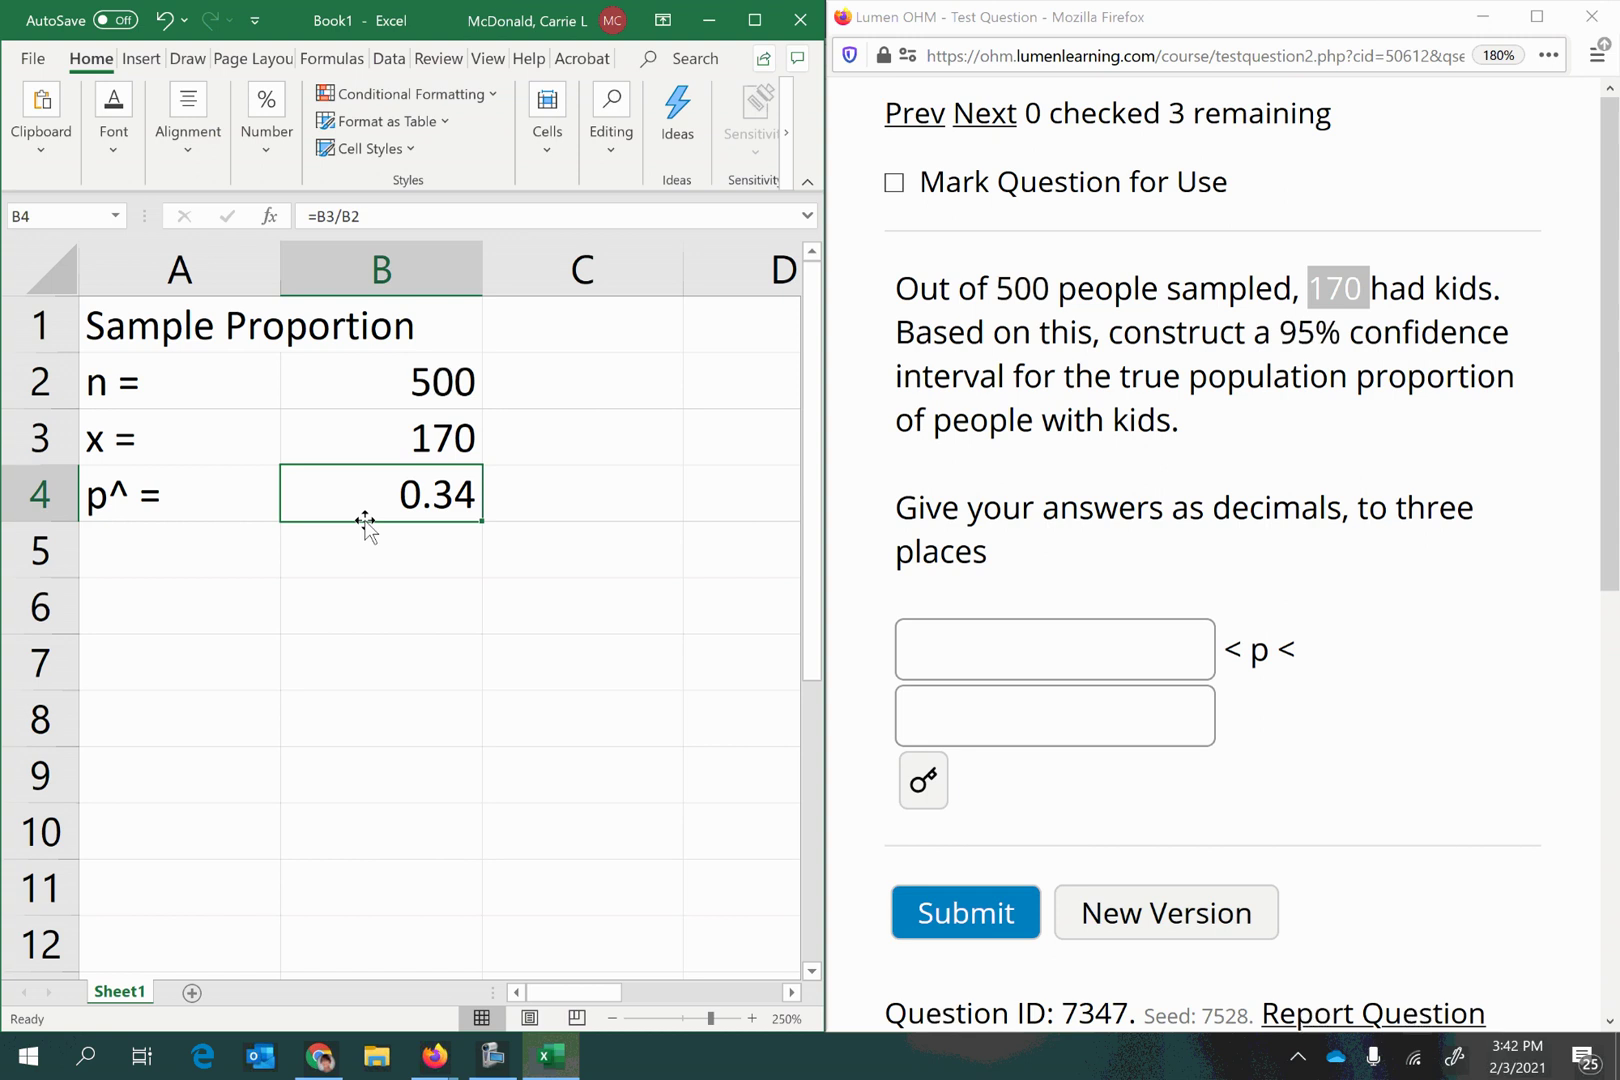
# - Add the 'Margin of Error (ME)' heading in A6 and 'CL =' 0.95 in row 7
pyautogui.click(207, 607)
pyautogui.write('Margin')
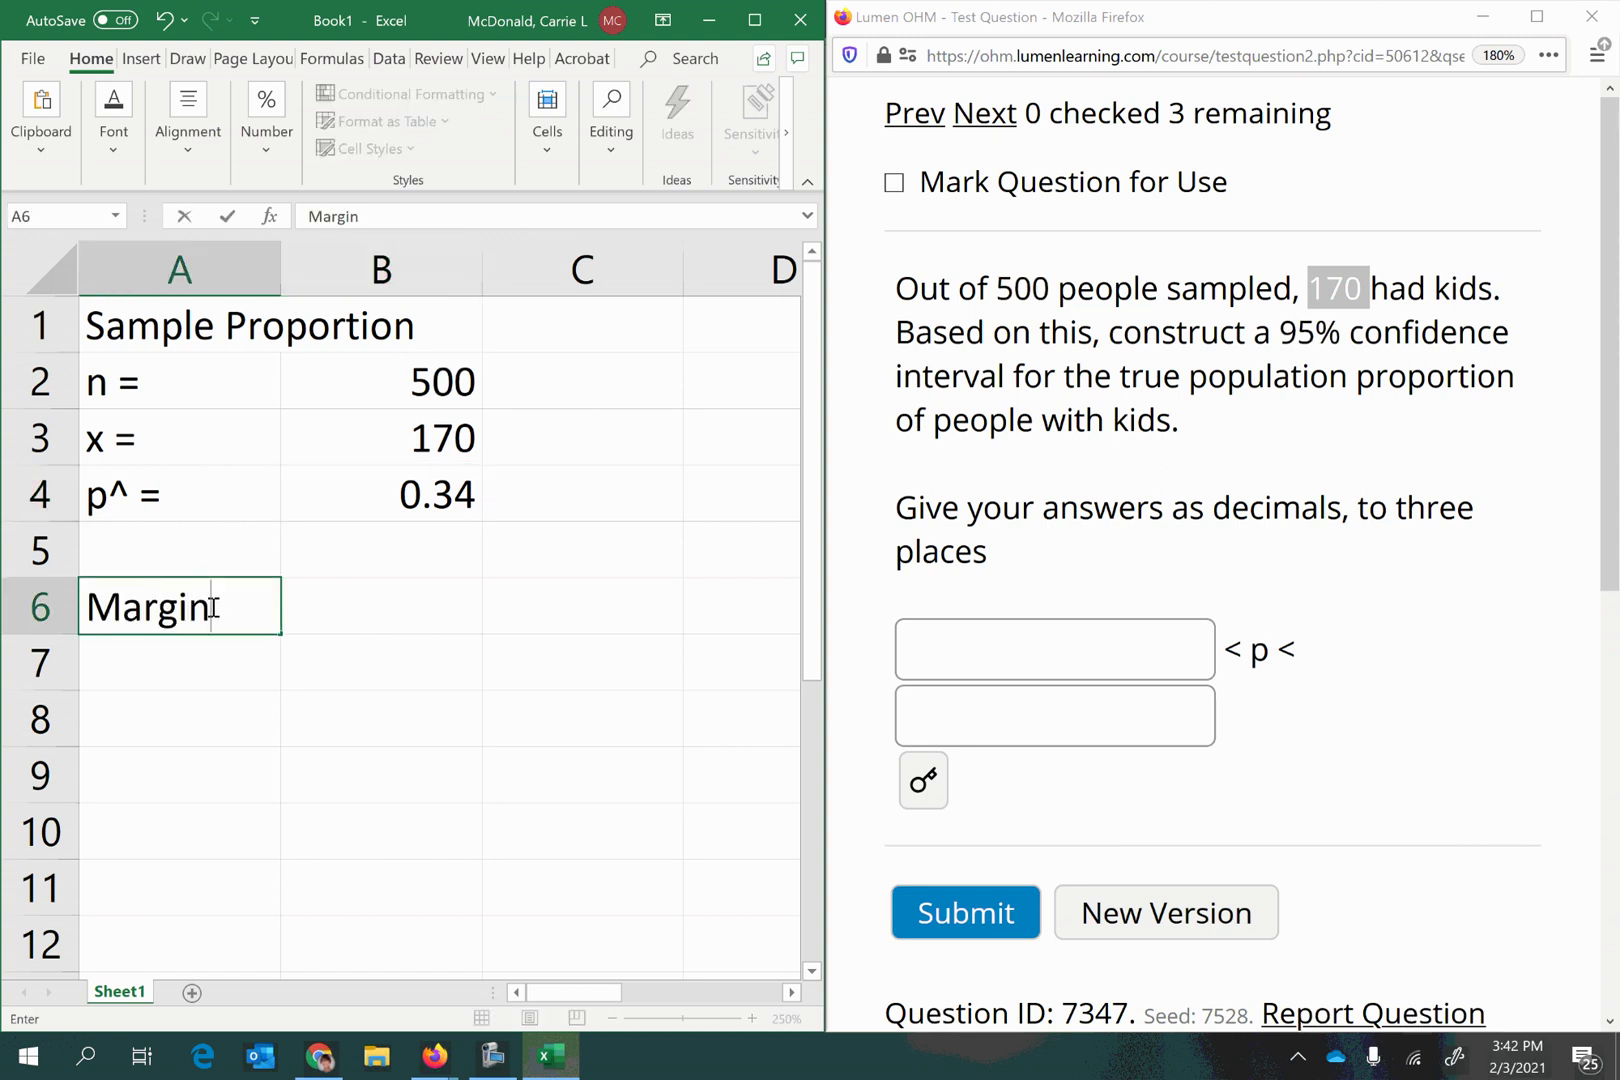
pyautogui.write(' of Err')
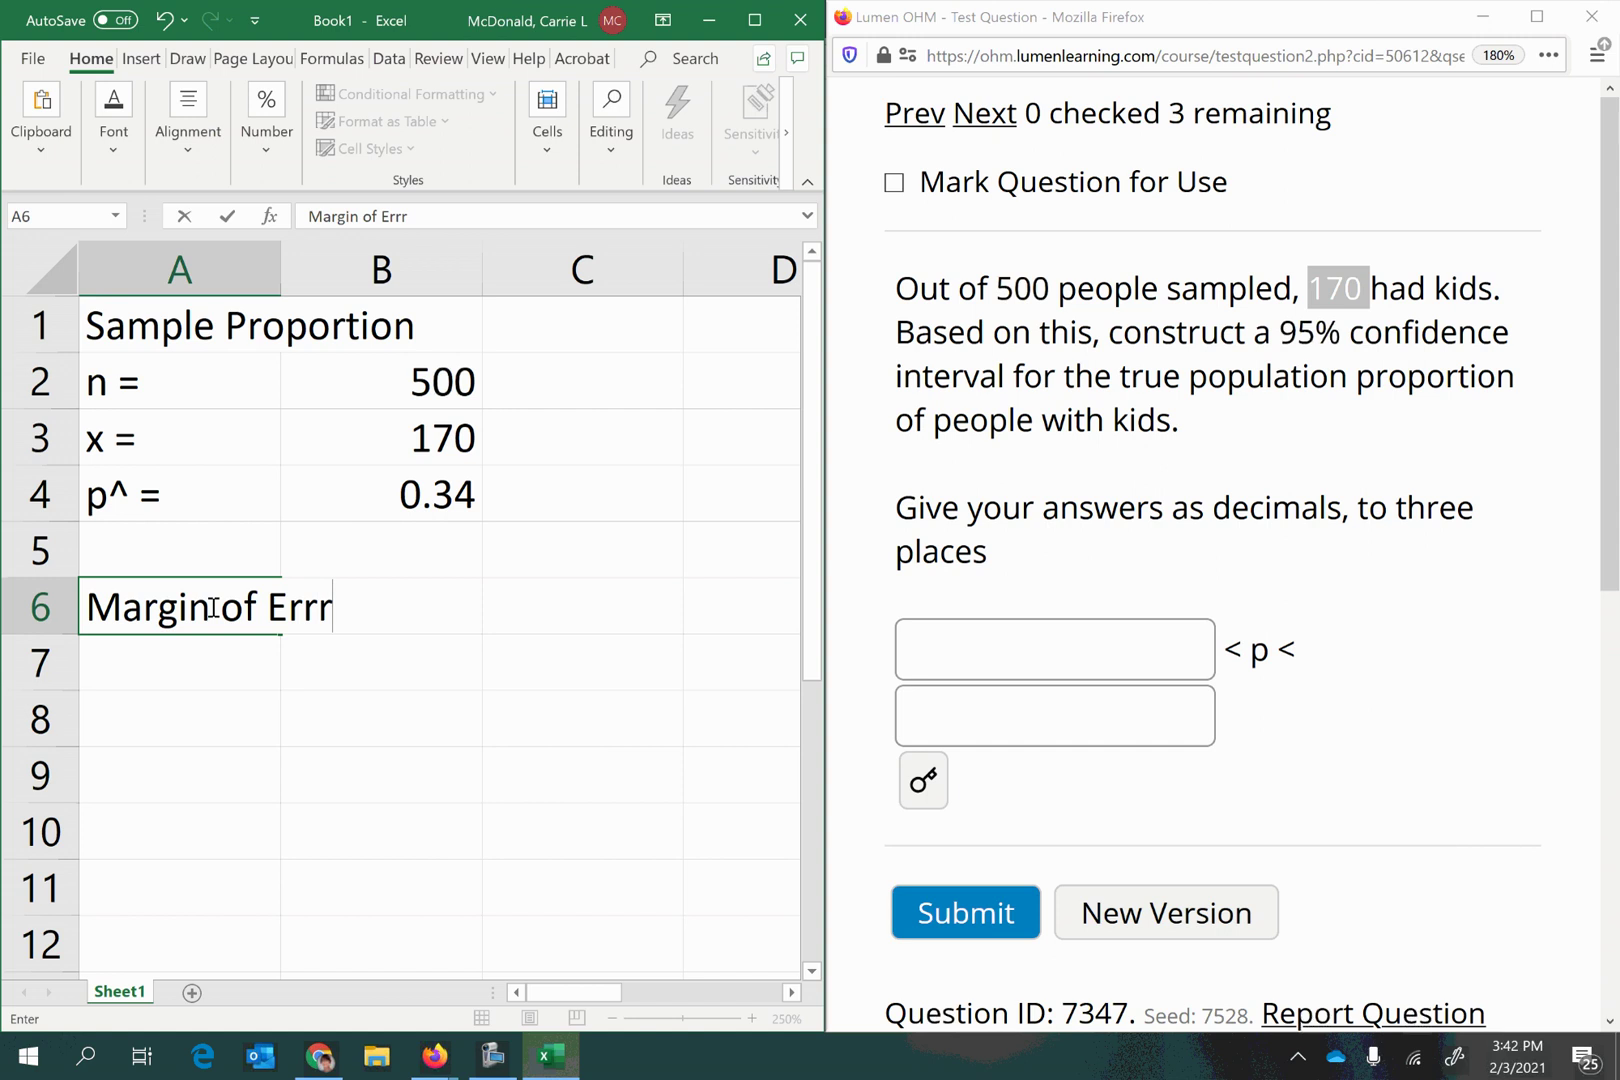
pyautogui.write('or (ME)')
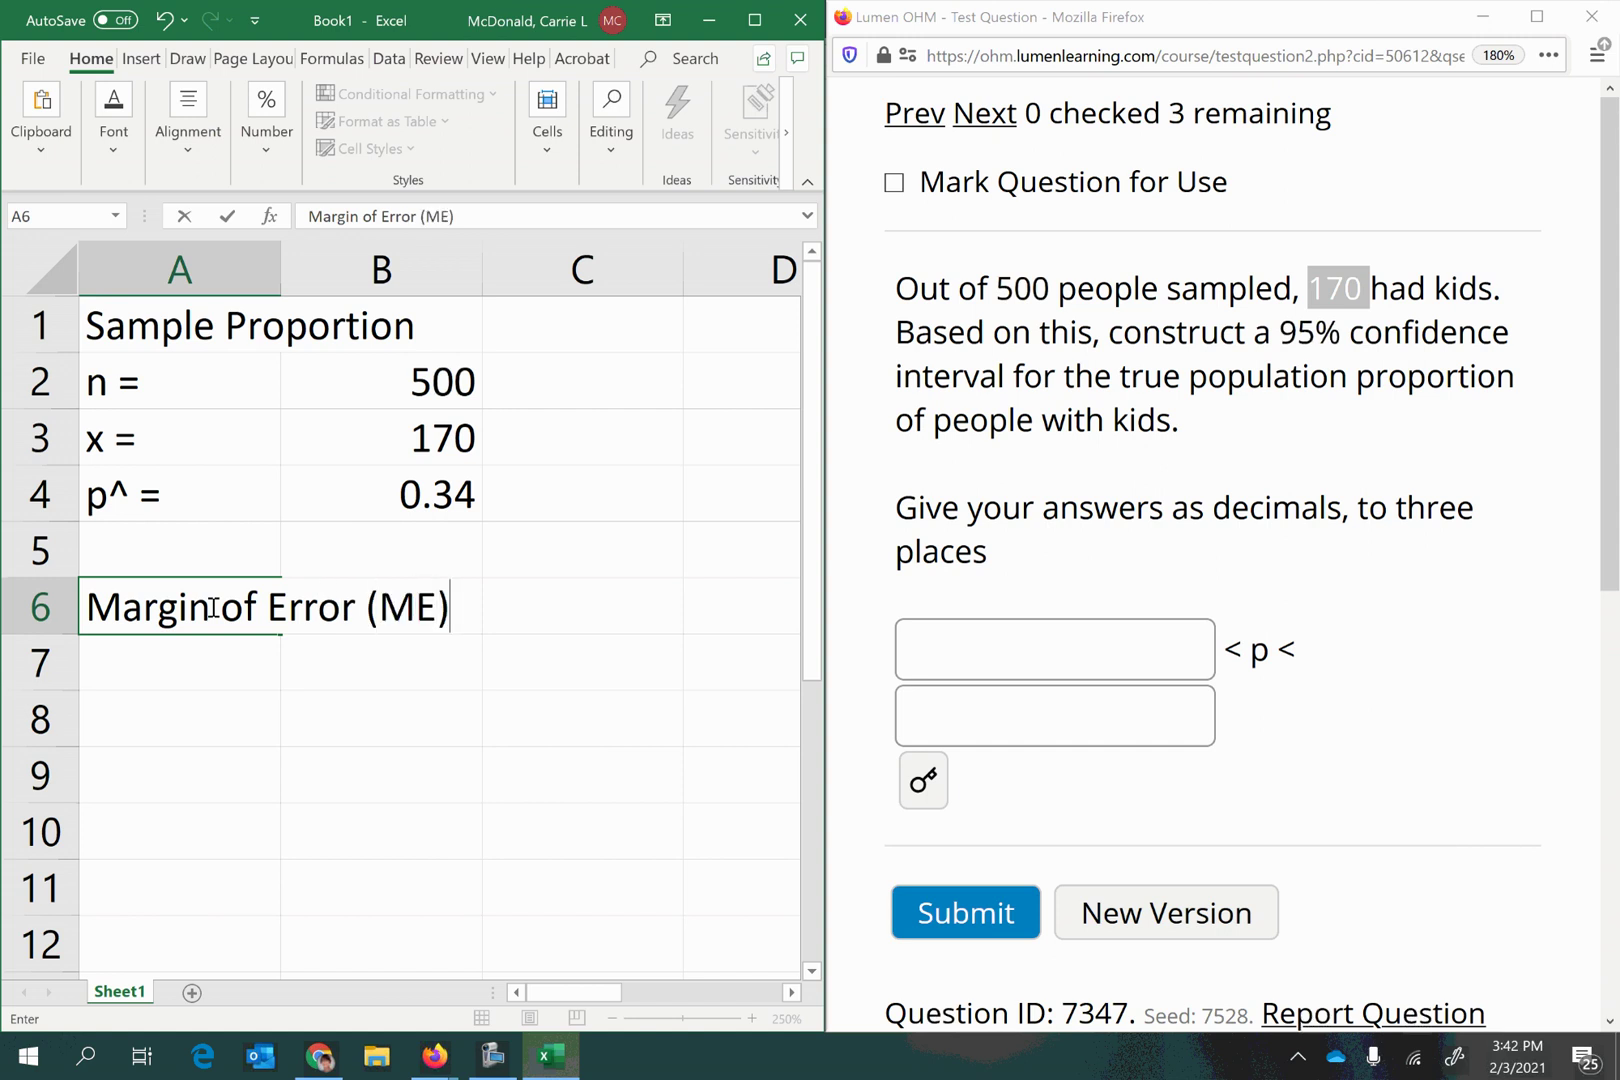
pyautogui.press('Return')
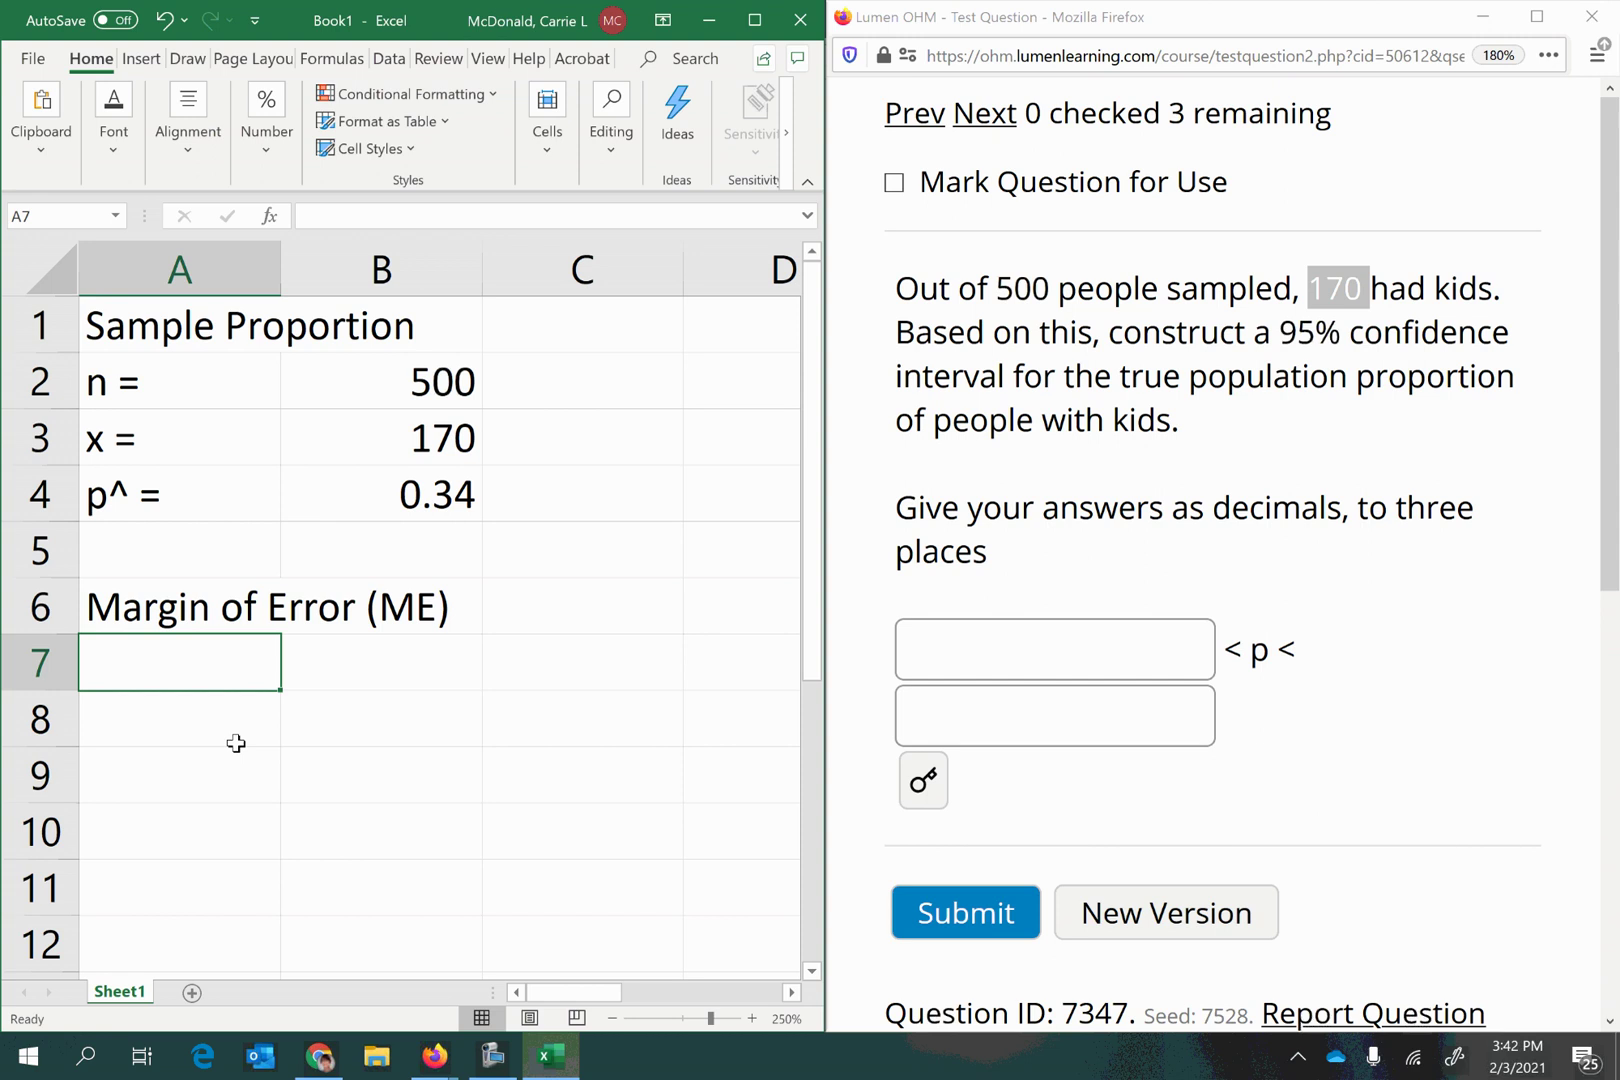
pyautogui.write('CL =')
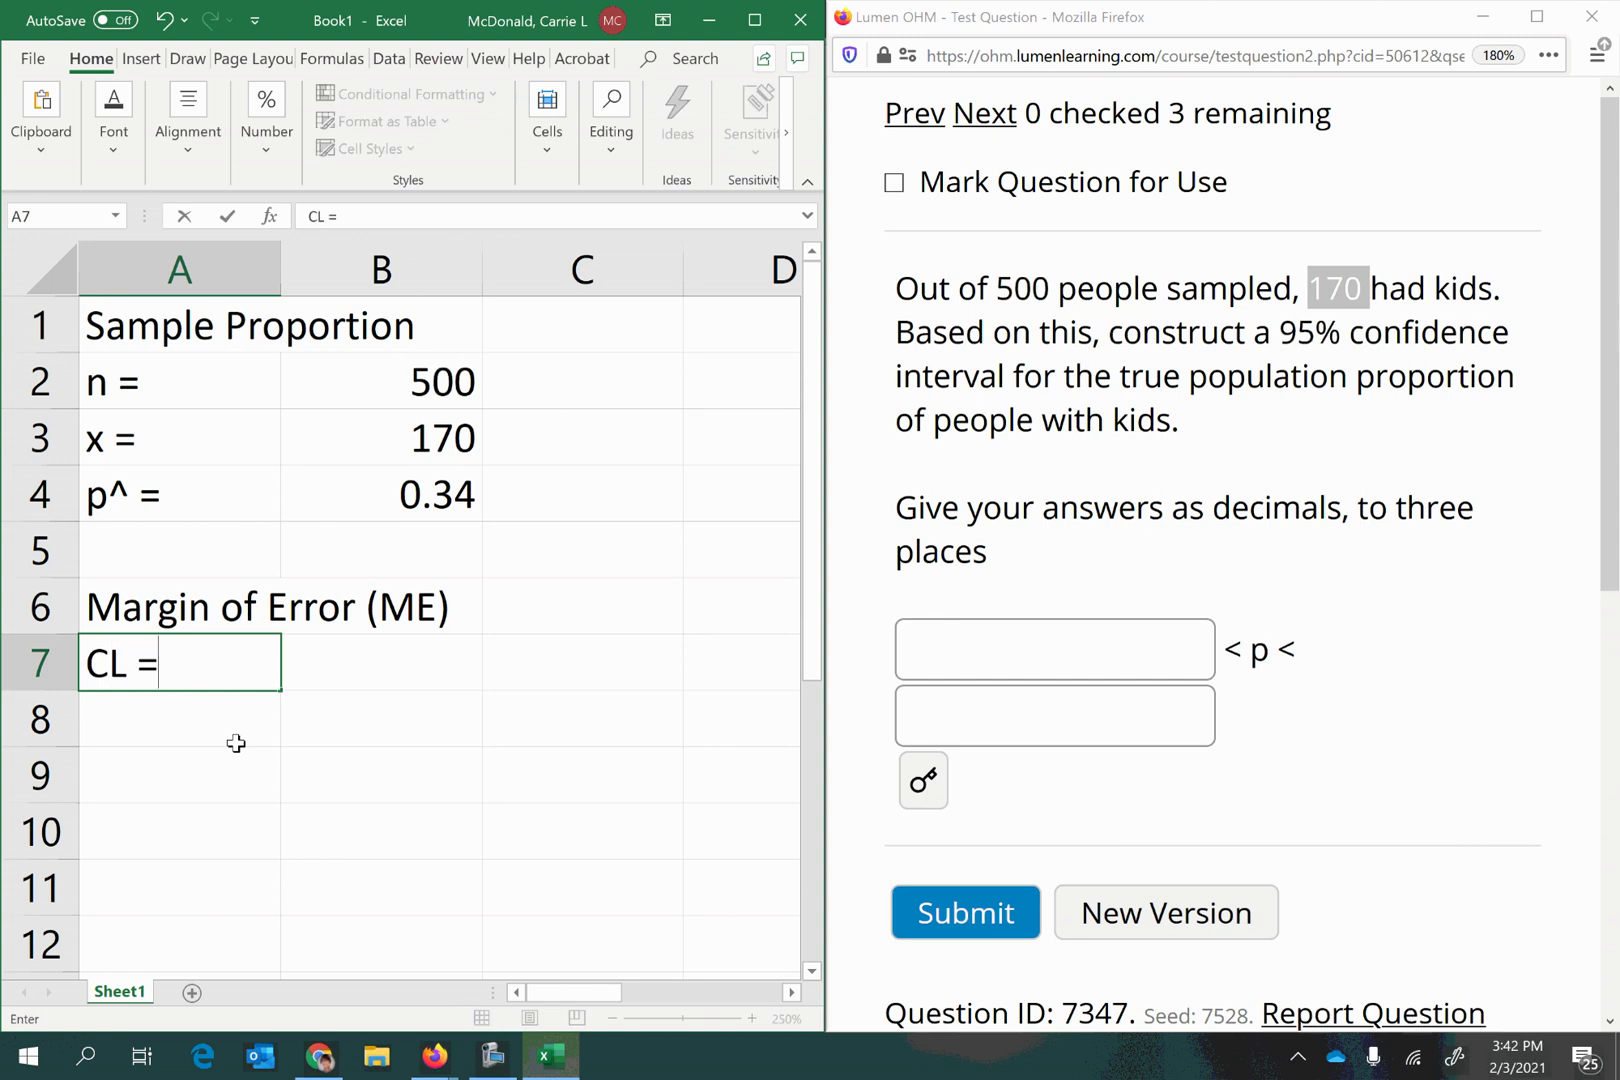
pyautogui.press('Tab')
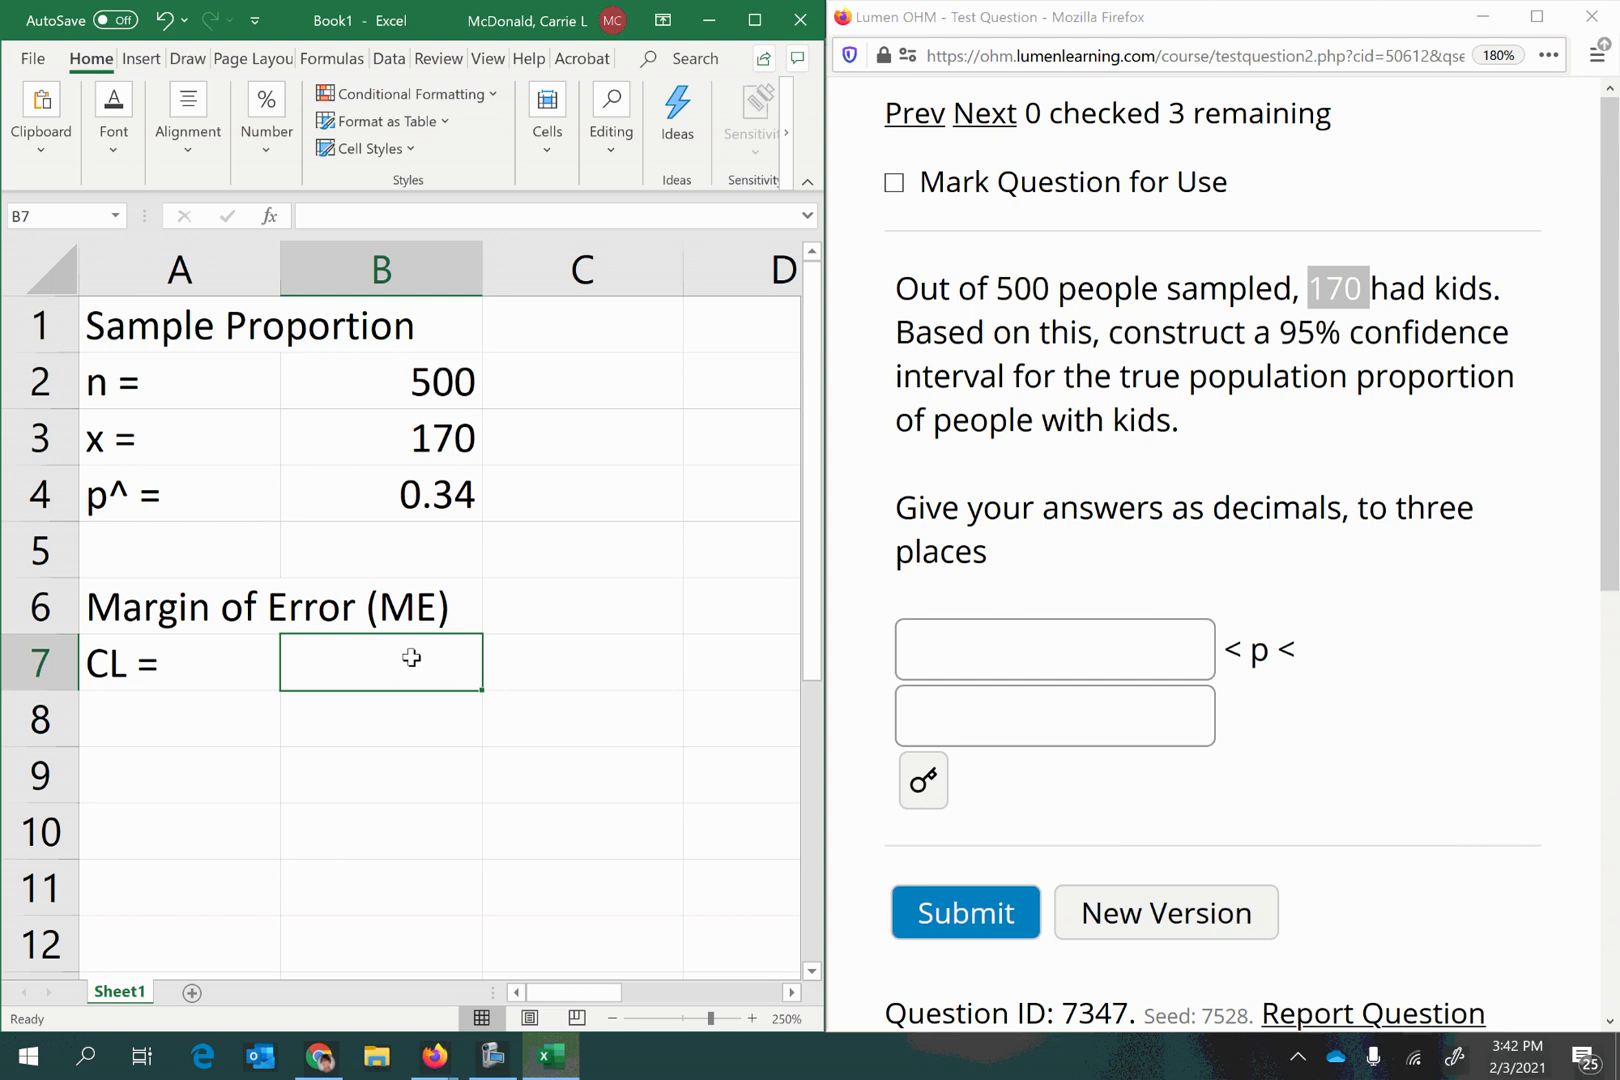
pyautogui.write('.95')
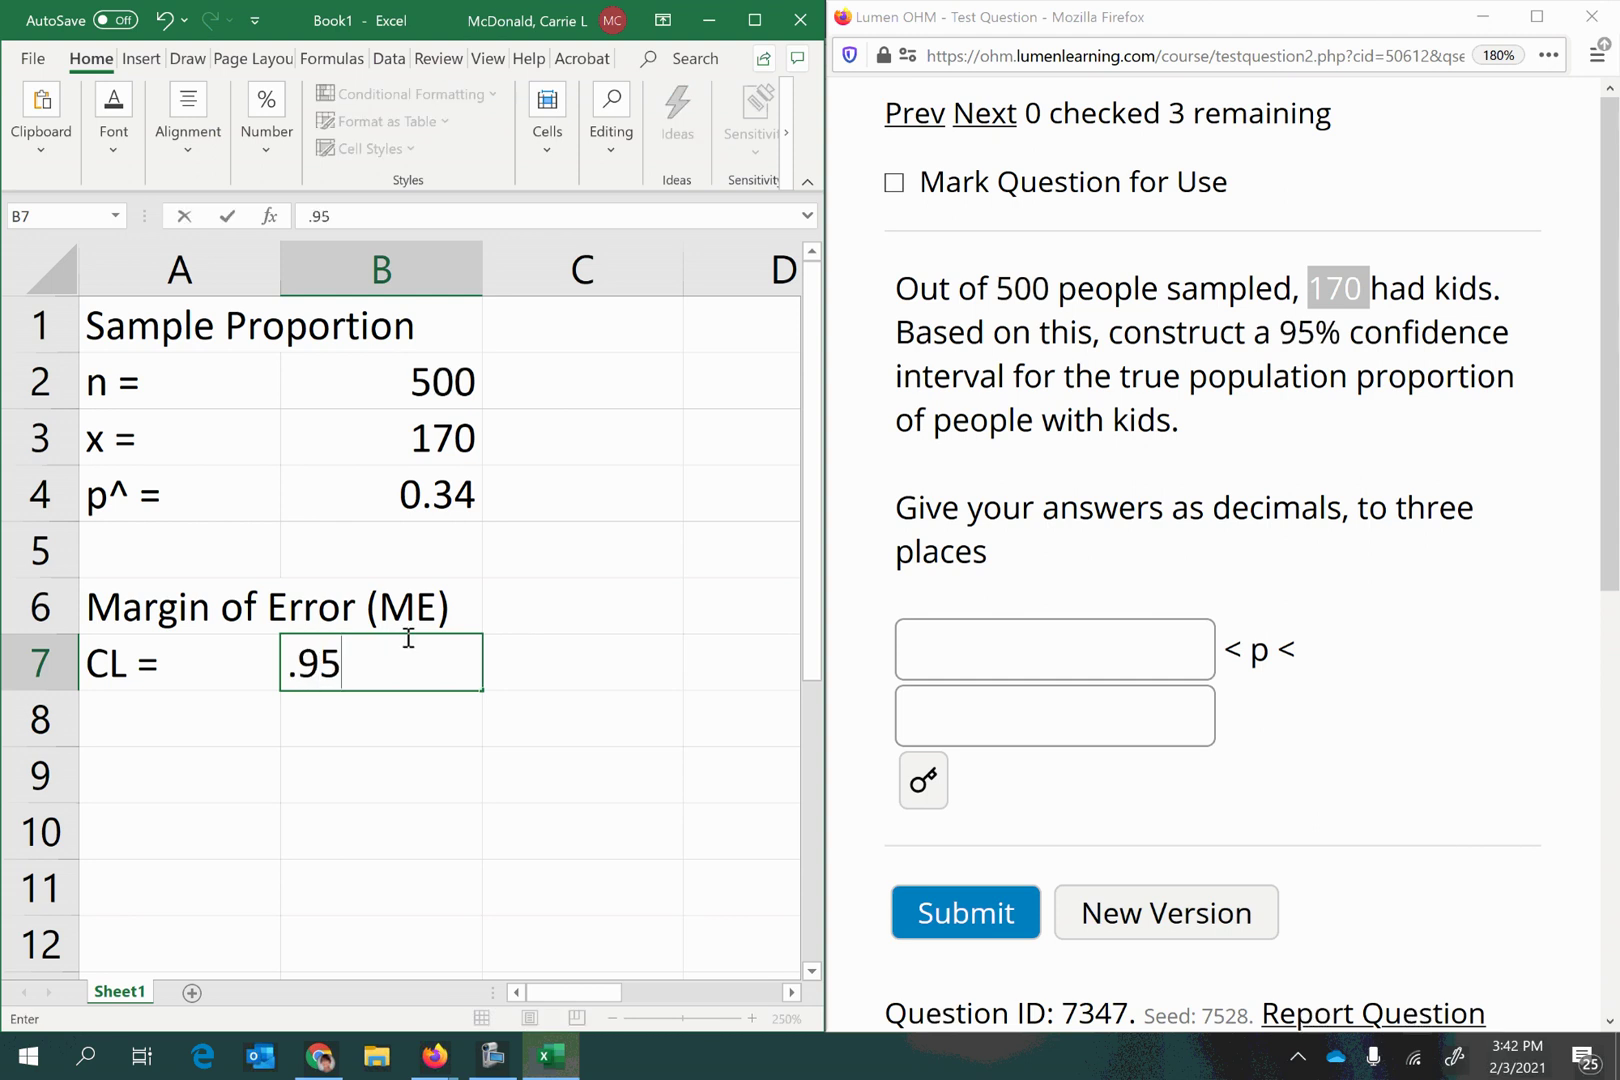
pyautogui.press('Return')
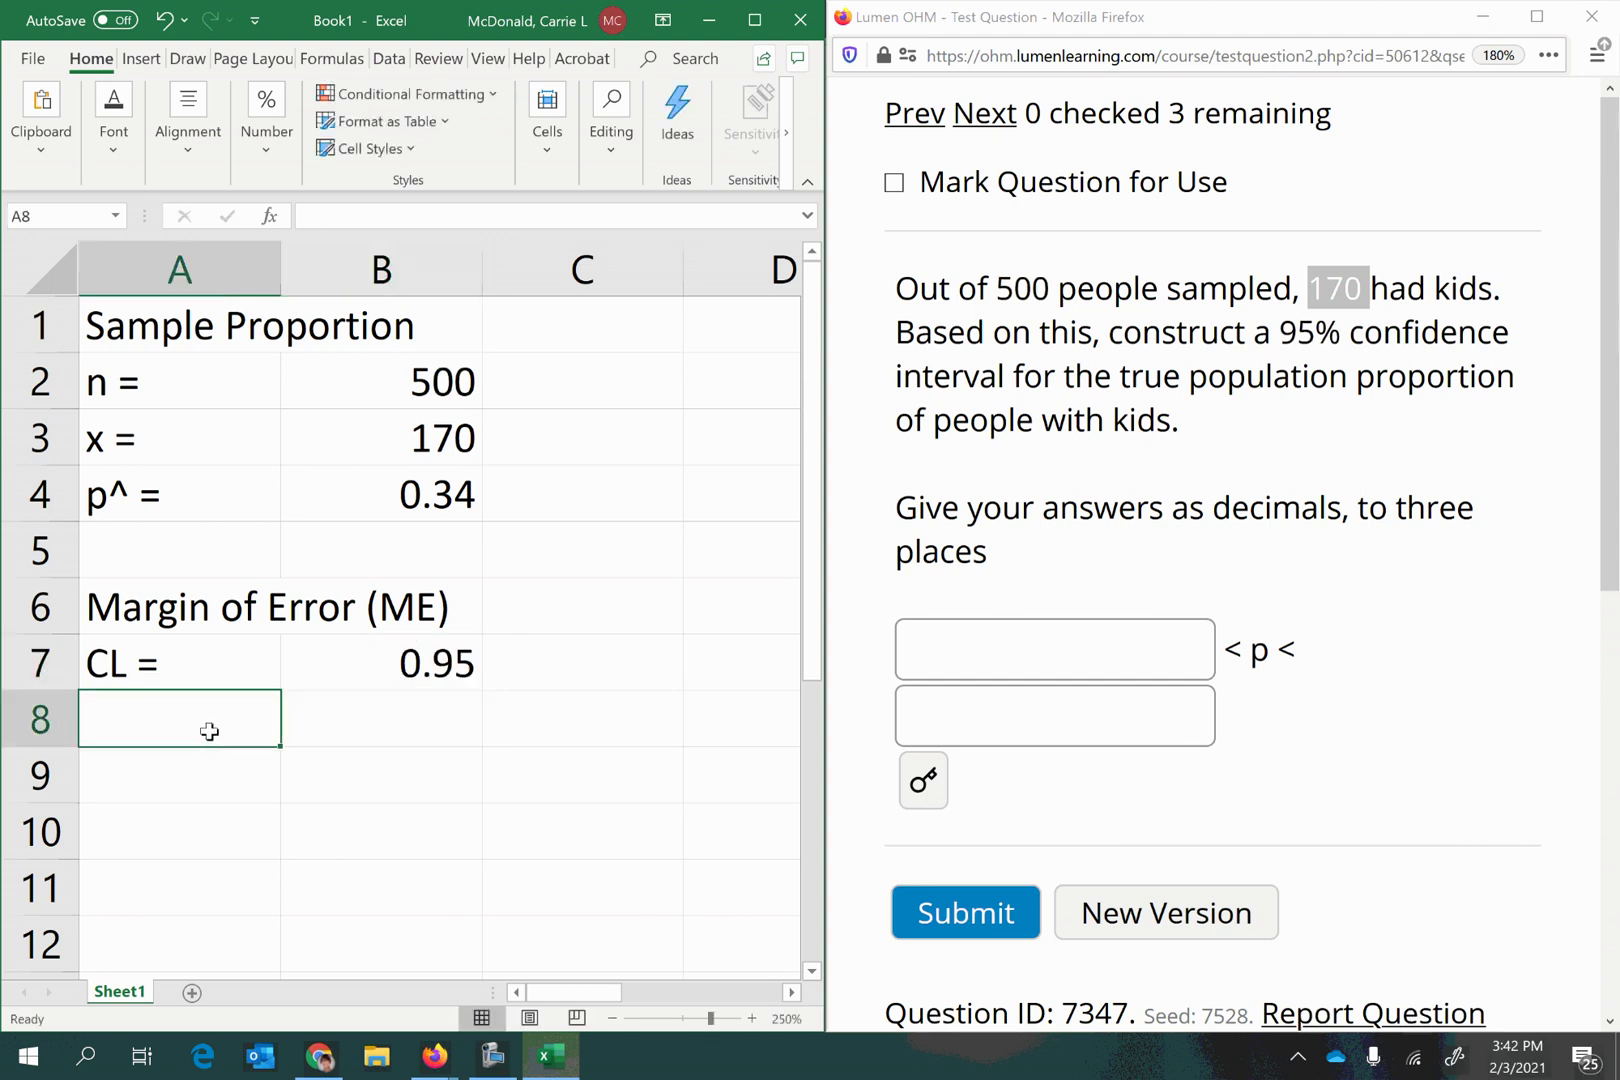
# - Add 'alpha =' in row 8 with the formula =1-B7, giving 0.05
pyautogui.write('alph')
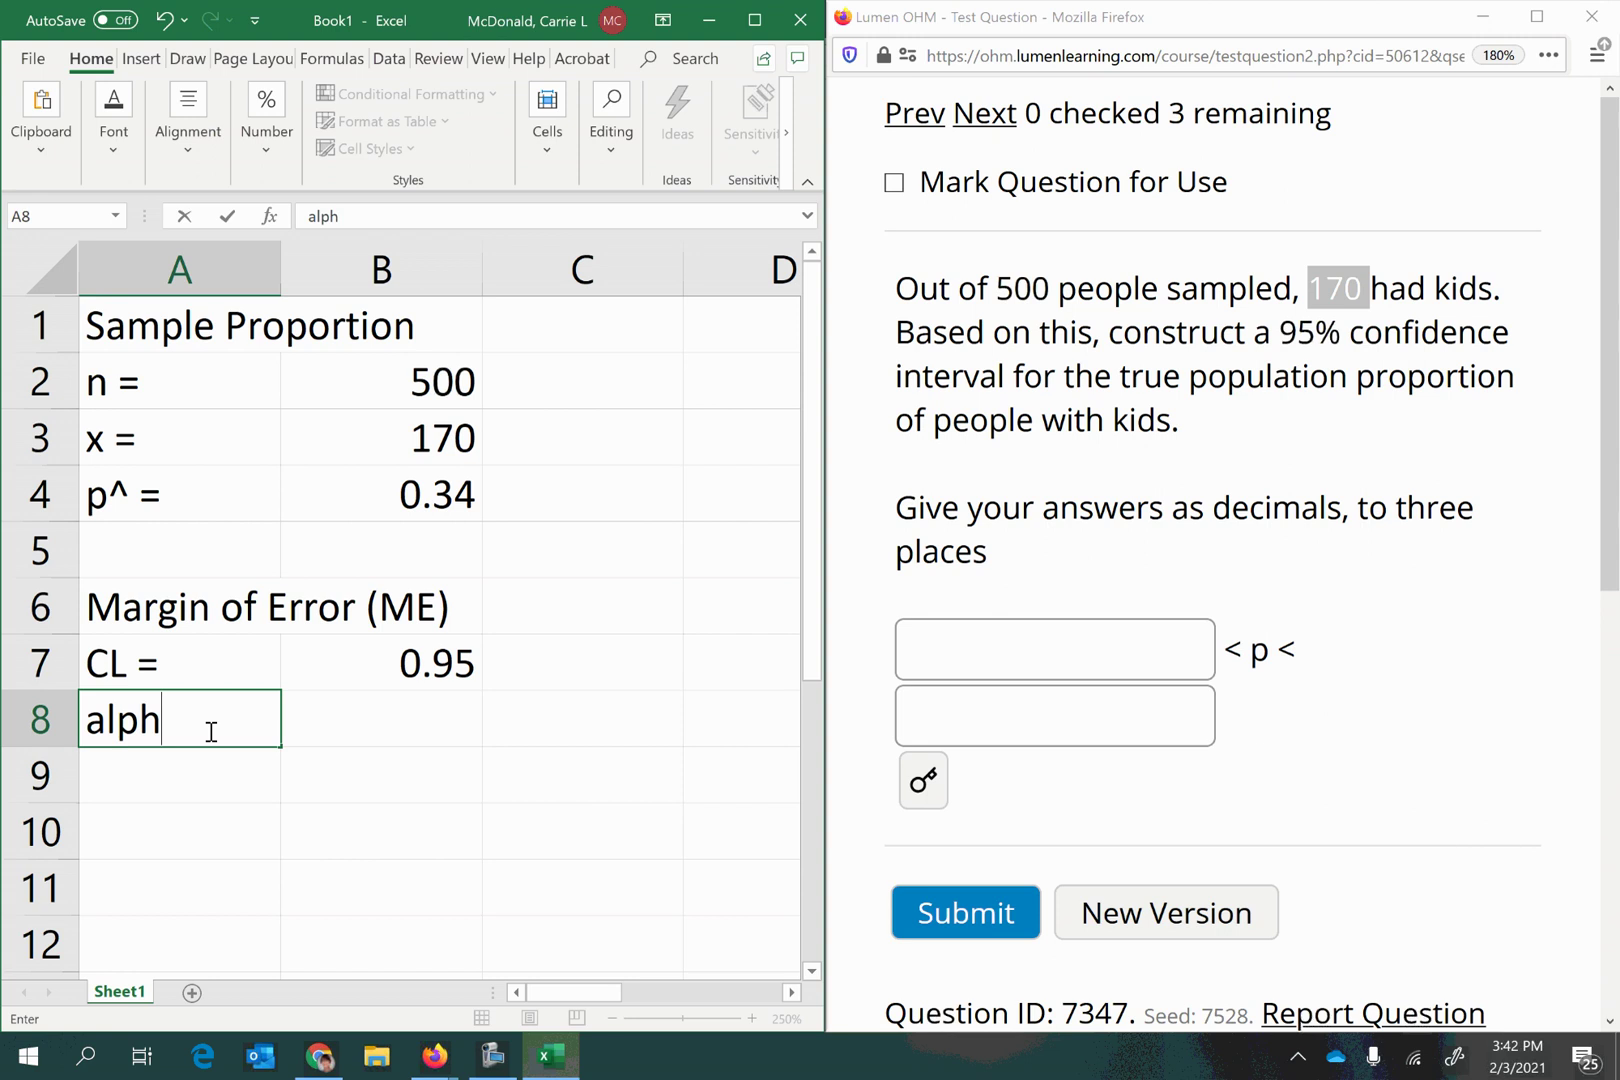
pyautogui.write('a =')
pyautogui.click(383, 731)
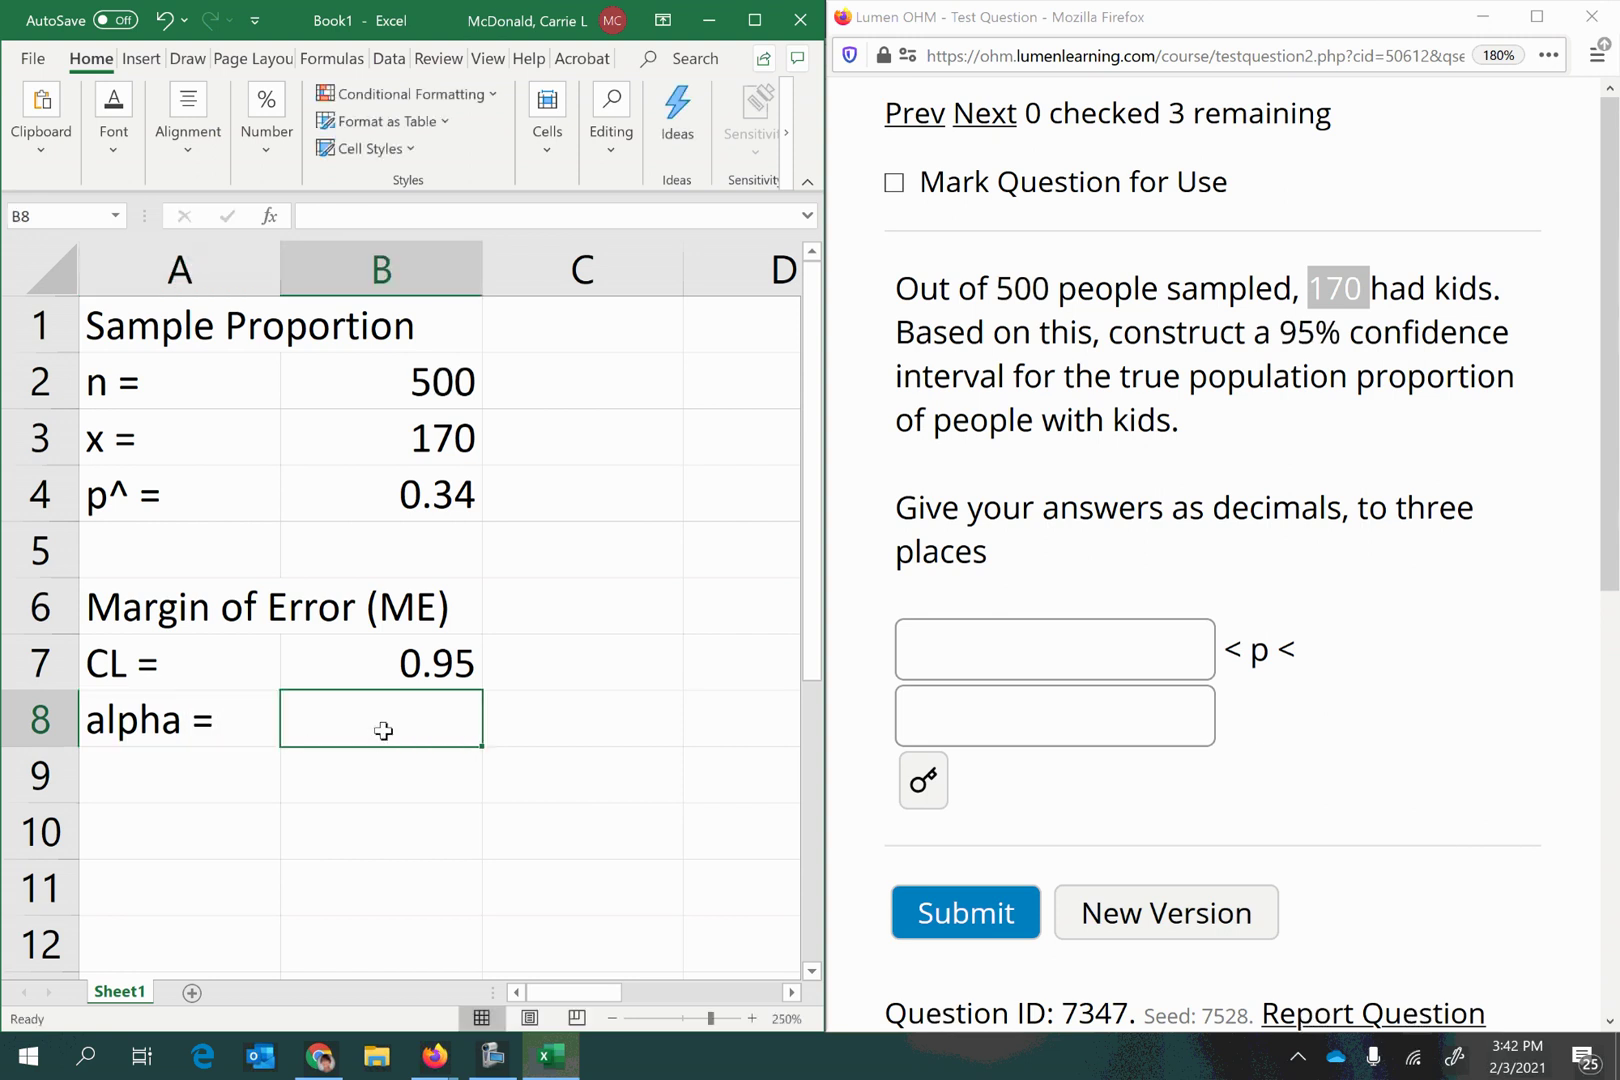
pyautogui.write('=1-')
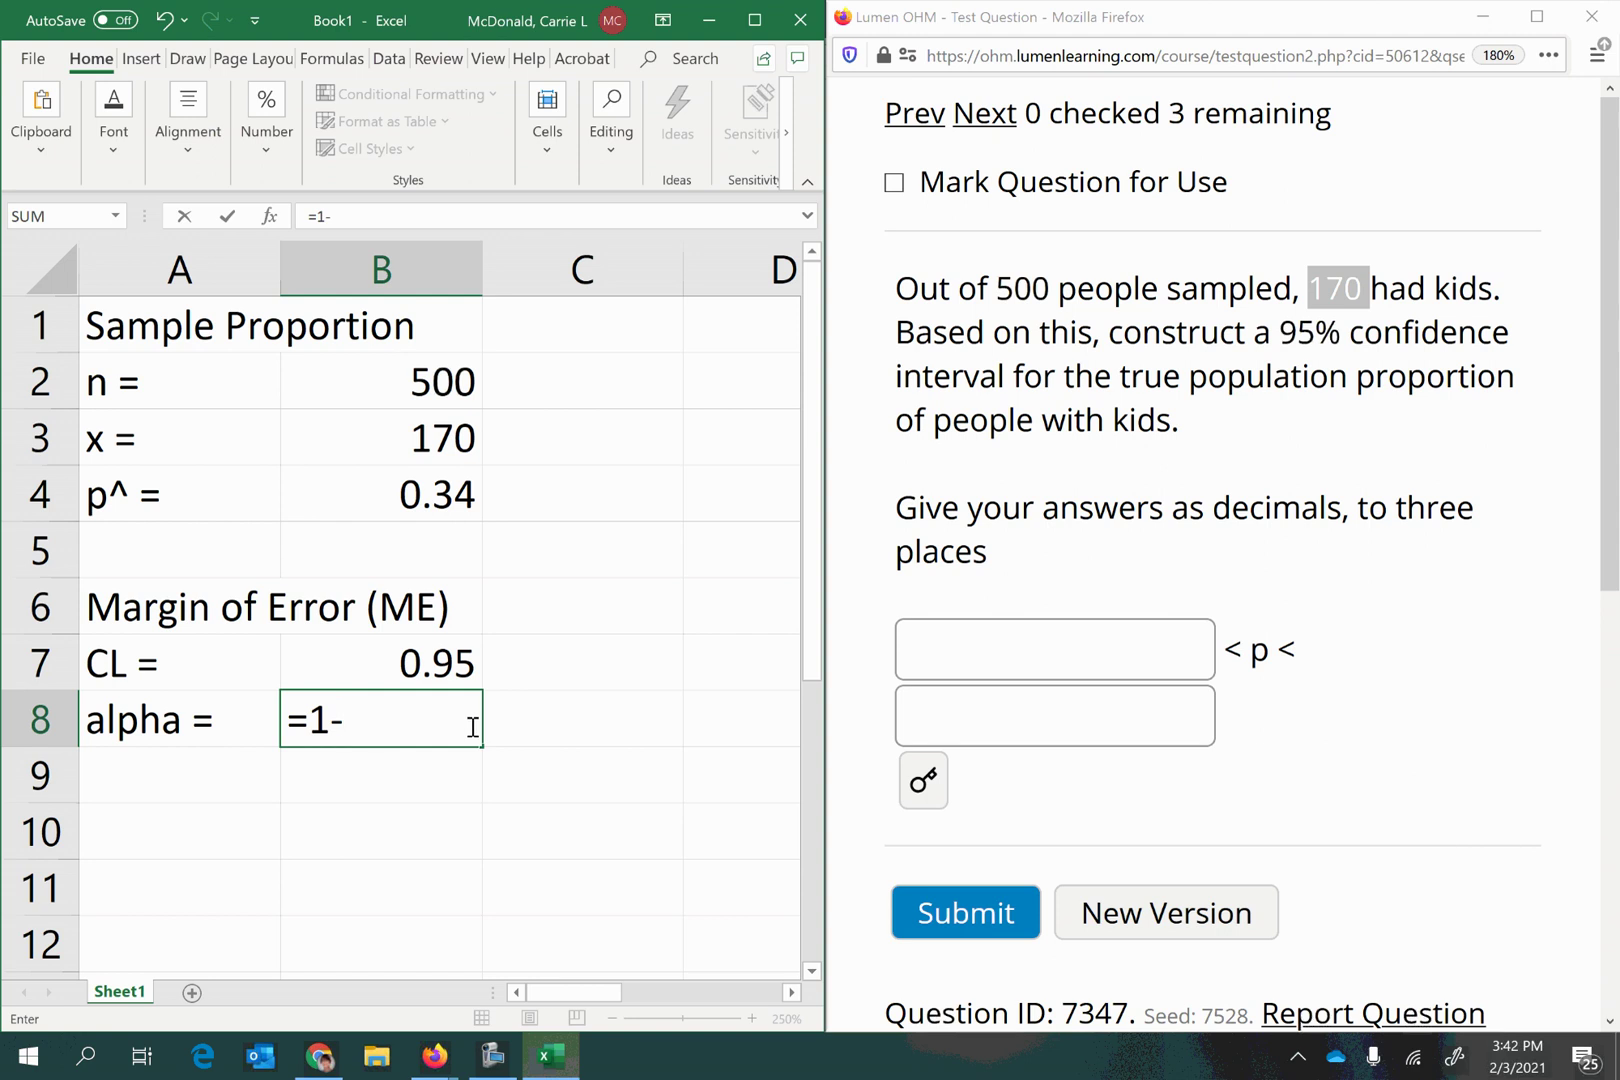
pyautogui.click(428, 665)
pyautogui.press('Return')
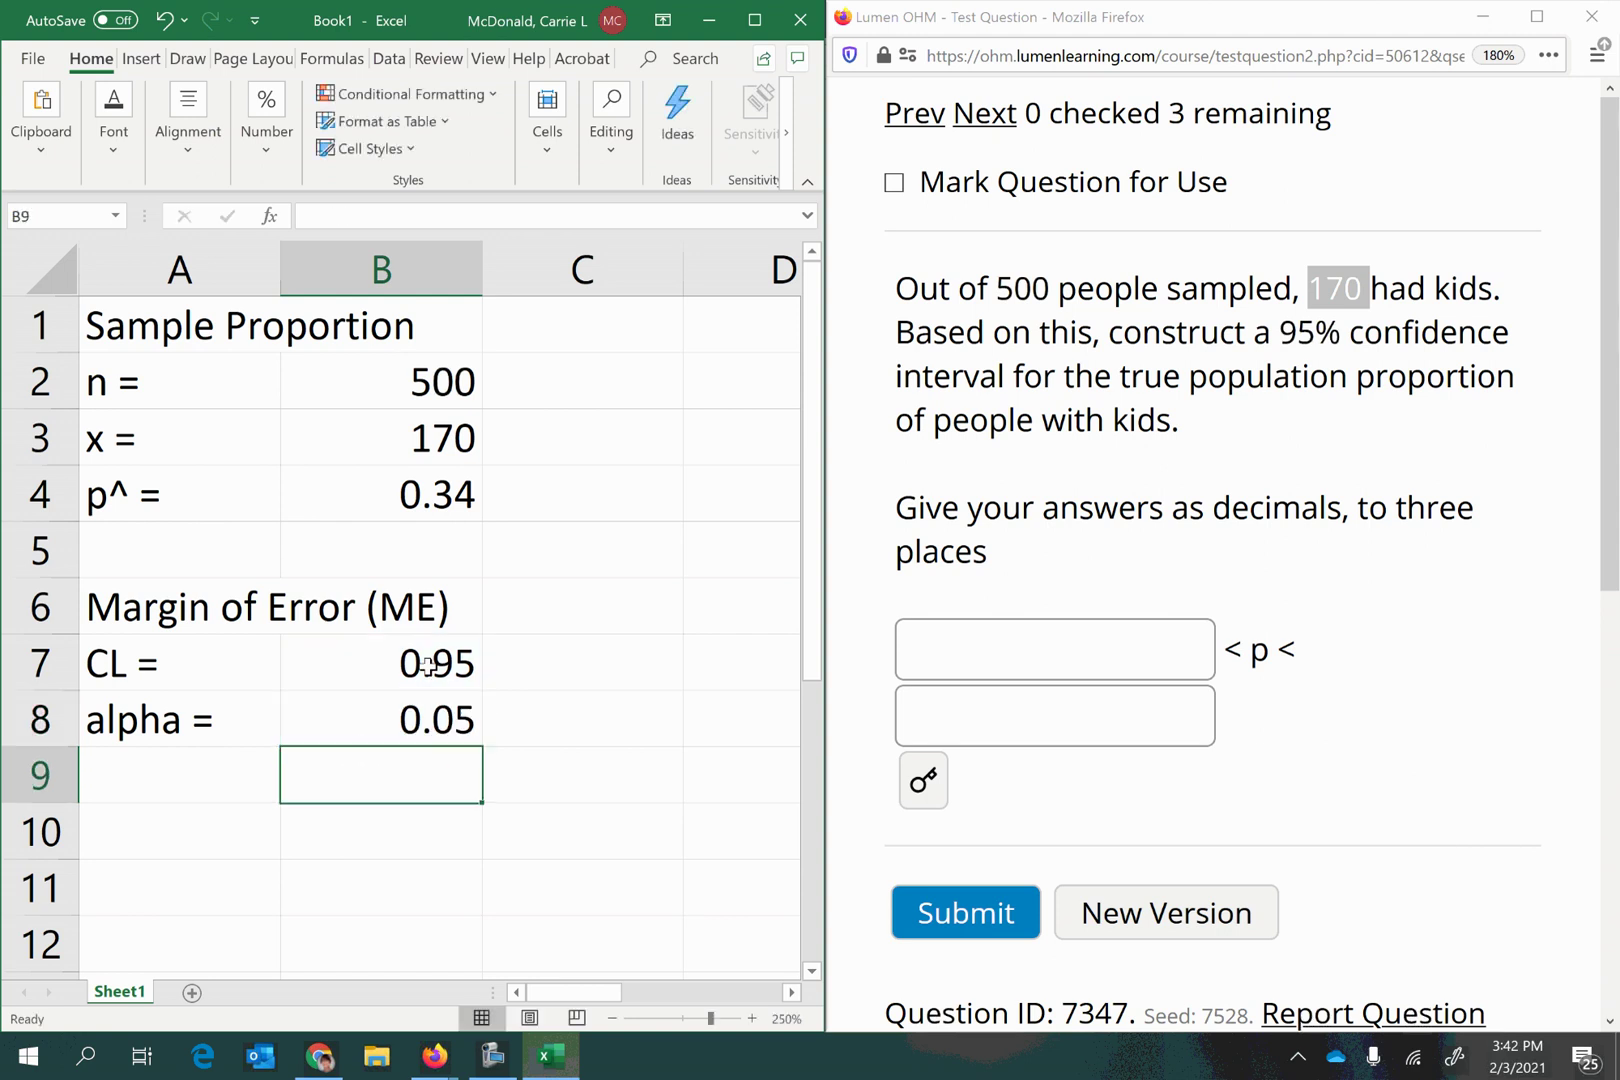
# - Add 'alpha/2=' in row 9 with the formula =B8/2, giving 0.025
pyautogui.click(190, 780)
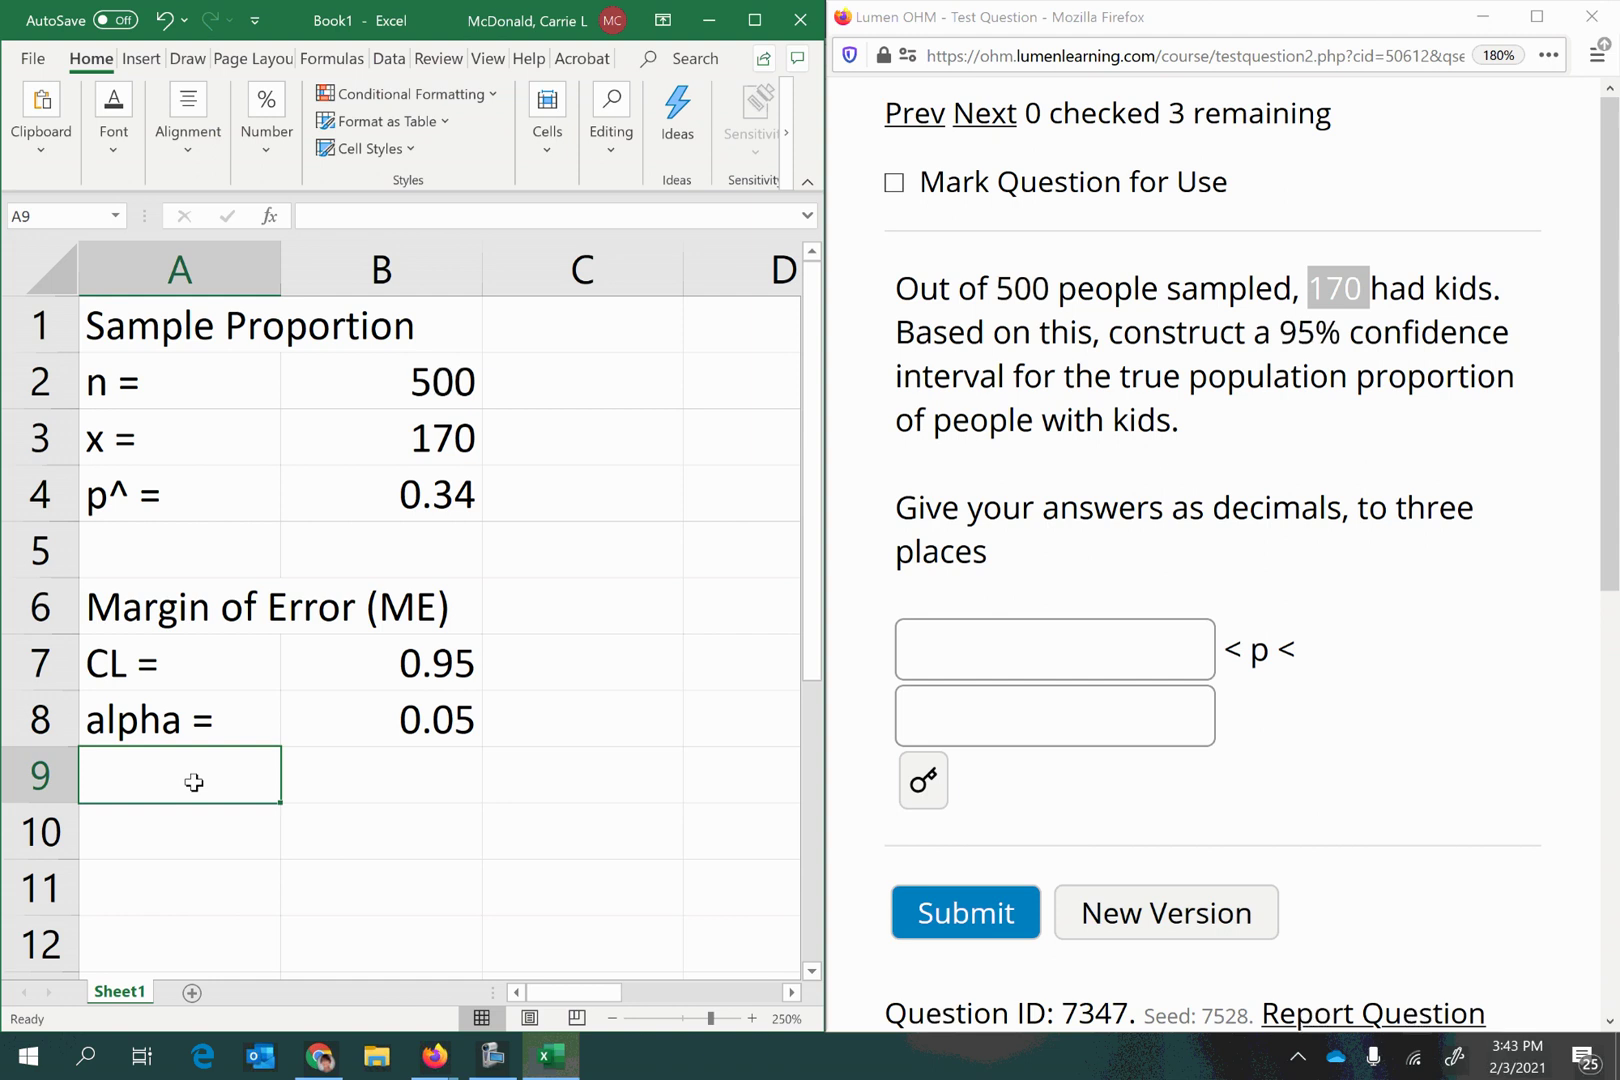
pyautogui.write('alpha/')
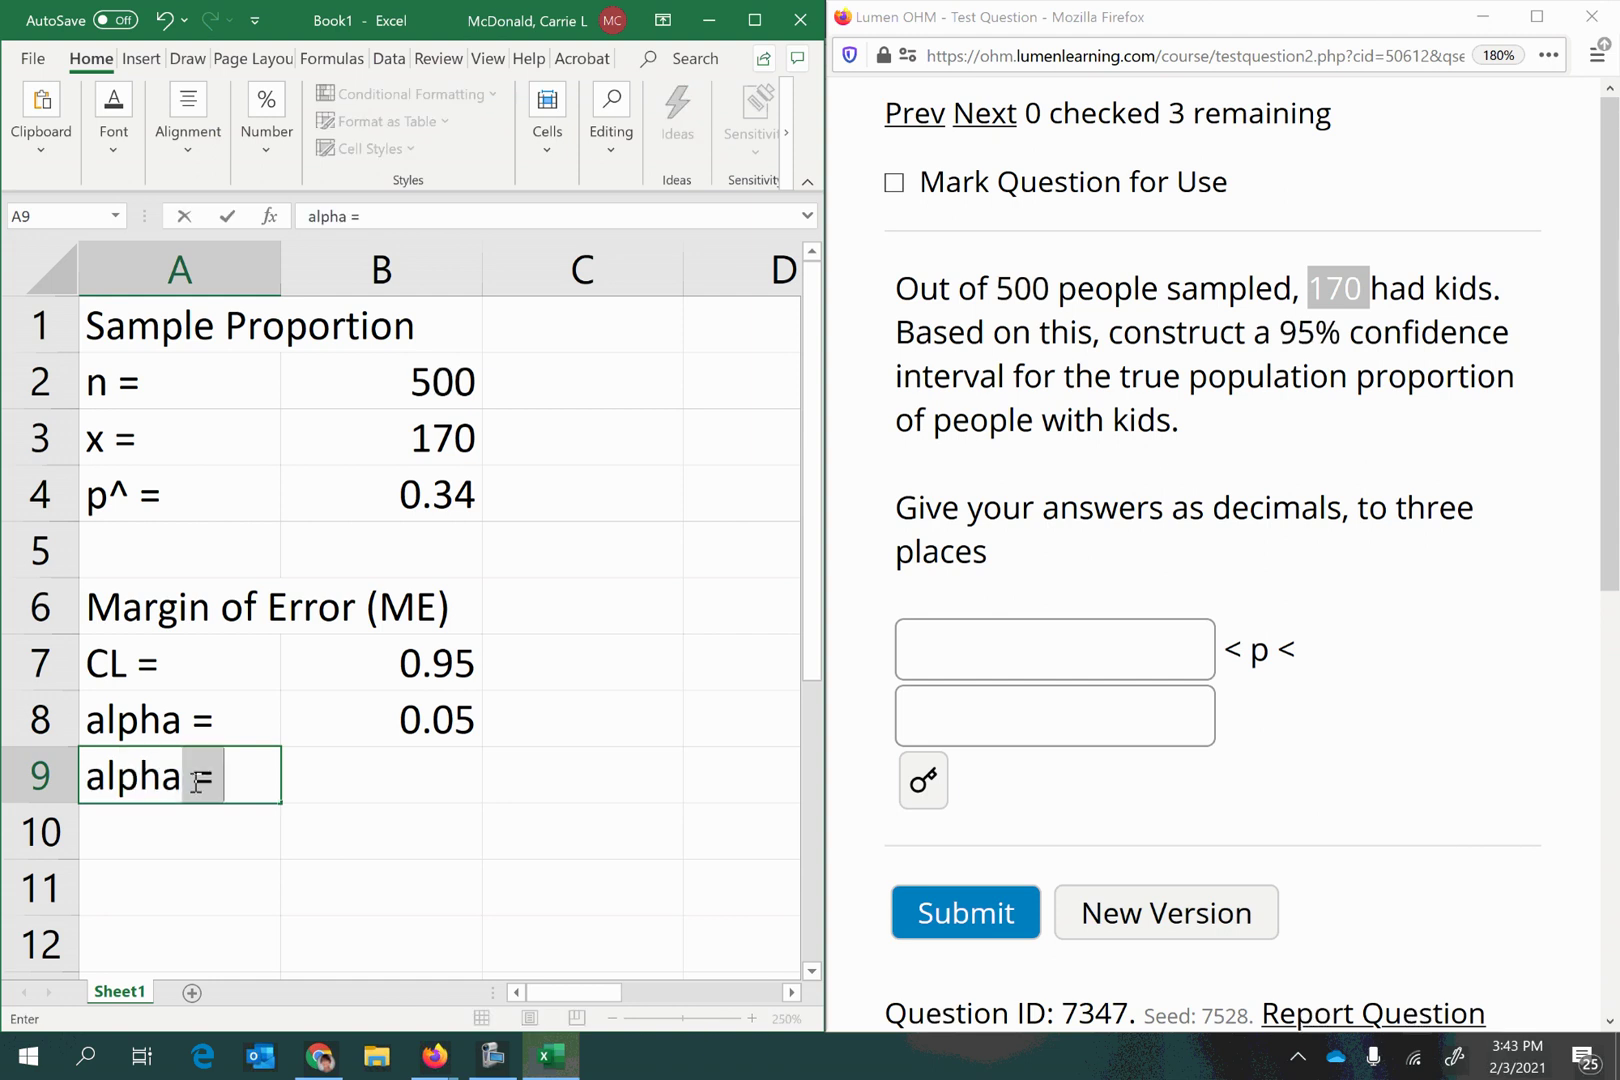
pyautogui.write('2=')
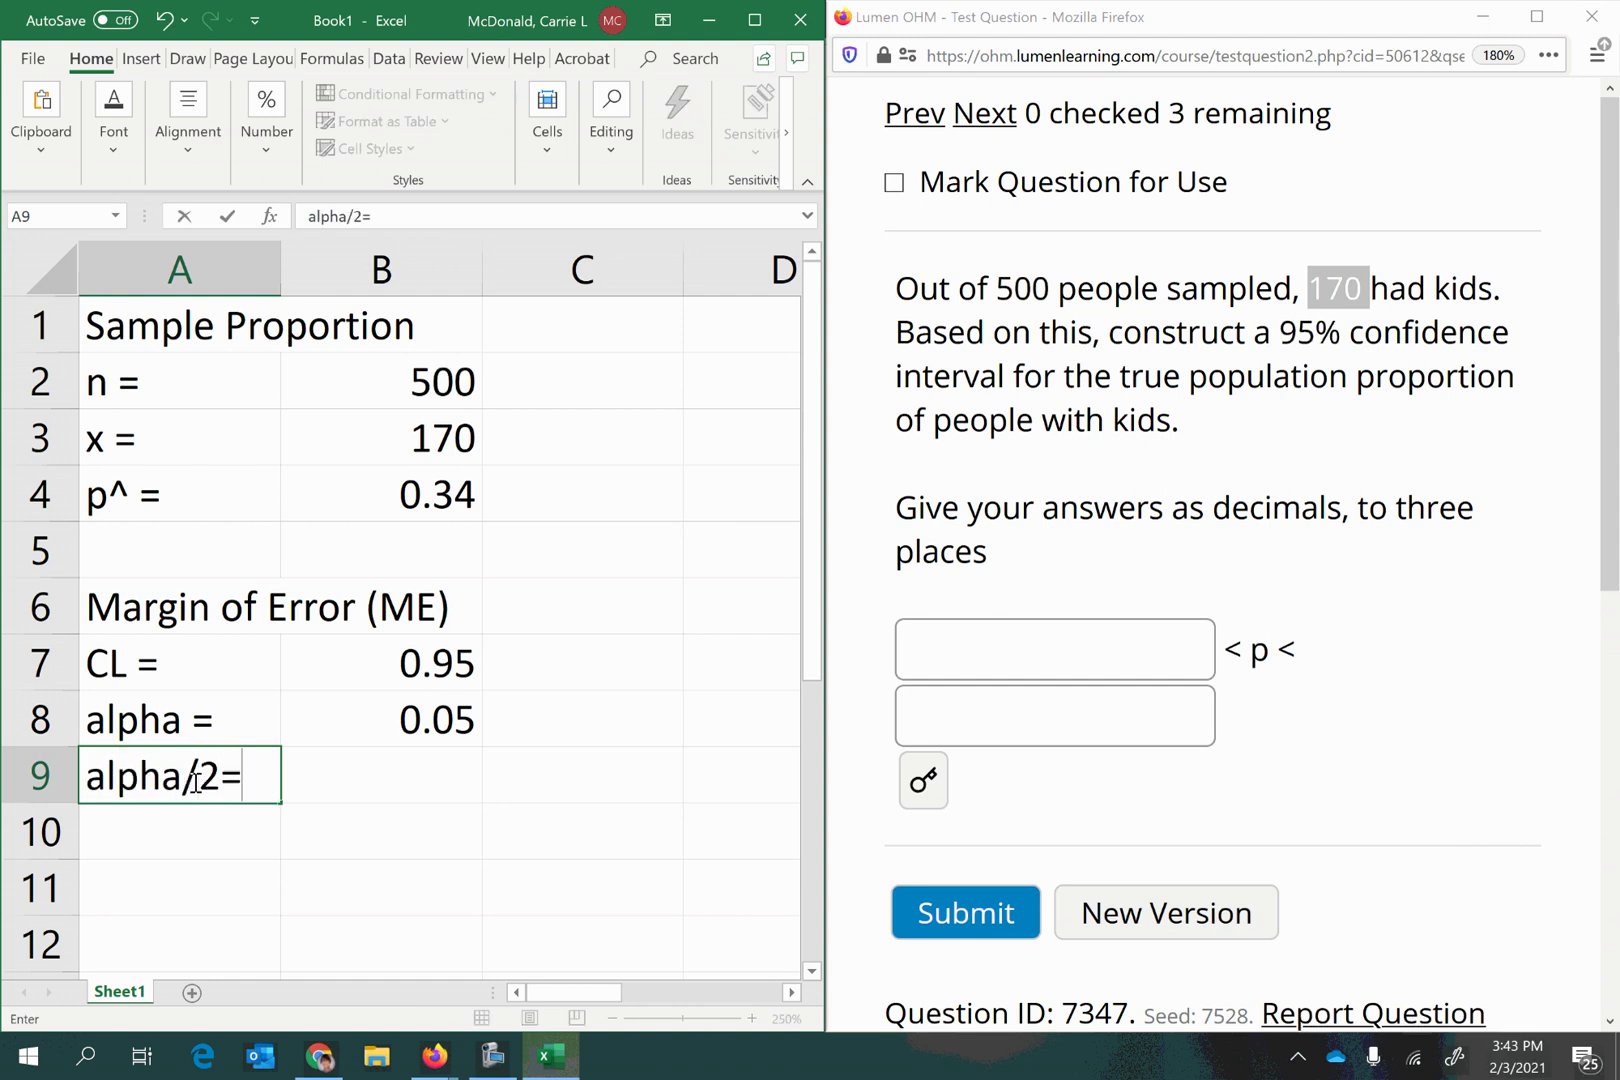
pyautogui.press('Tab')
pyautogui.write('=')
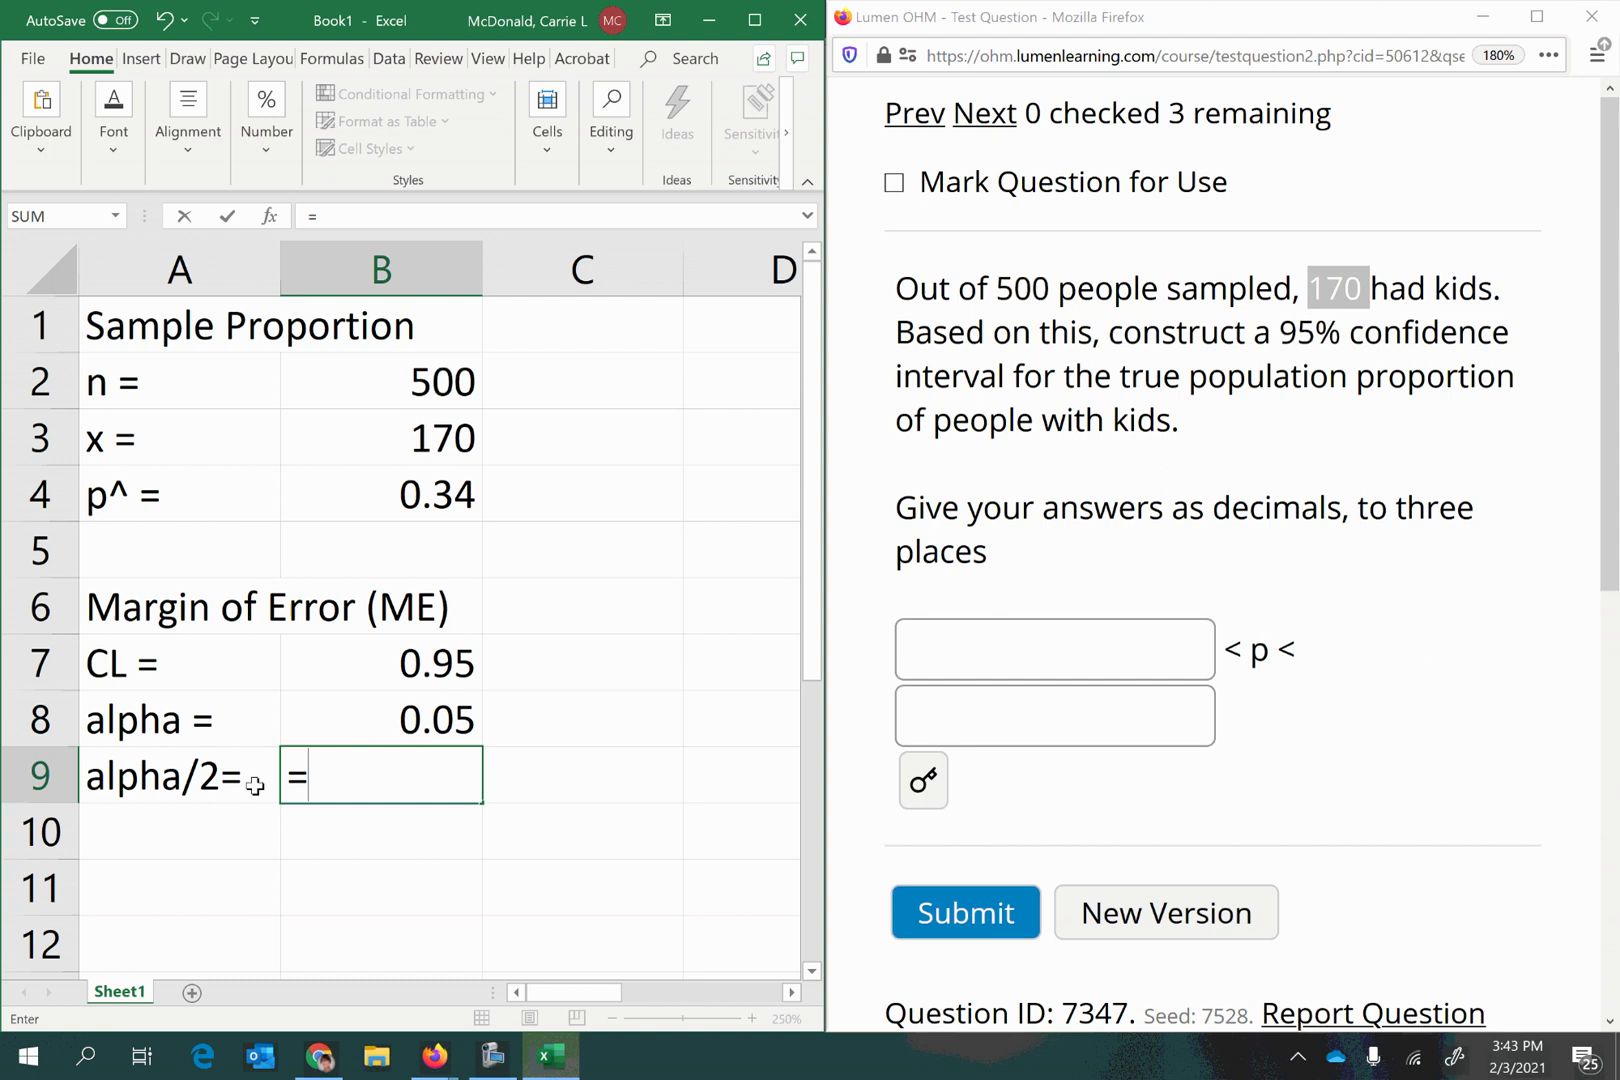
pyautogui.click(389, 733)
pyautogui.write('/2')
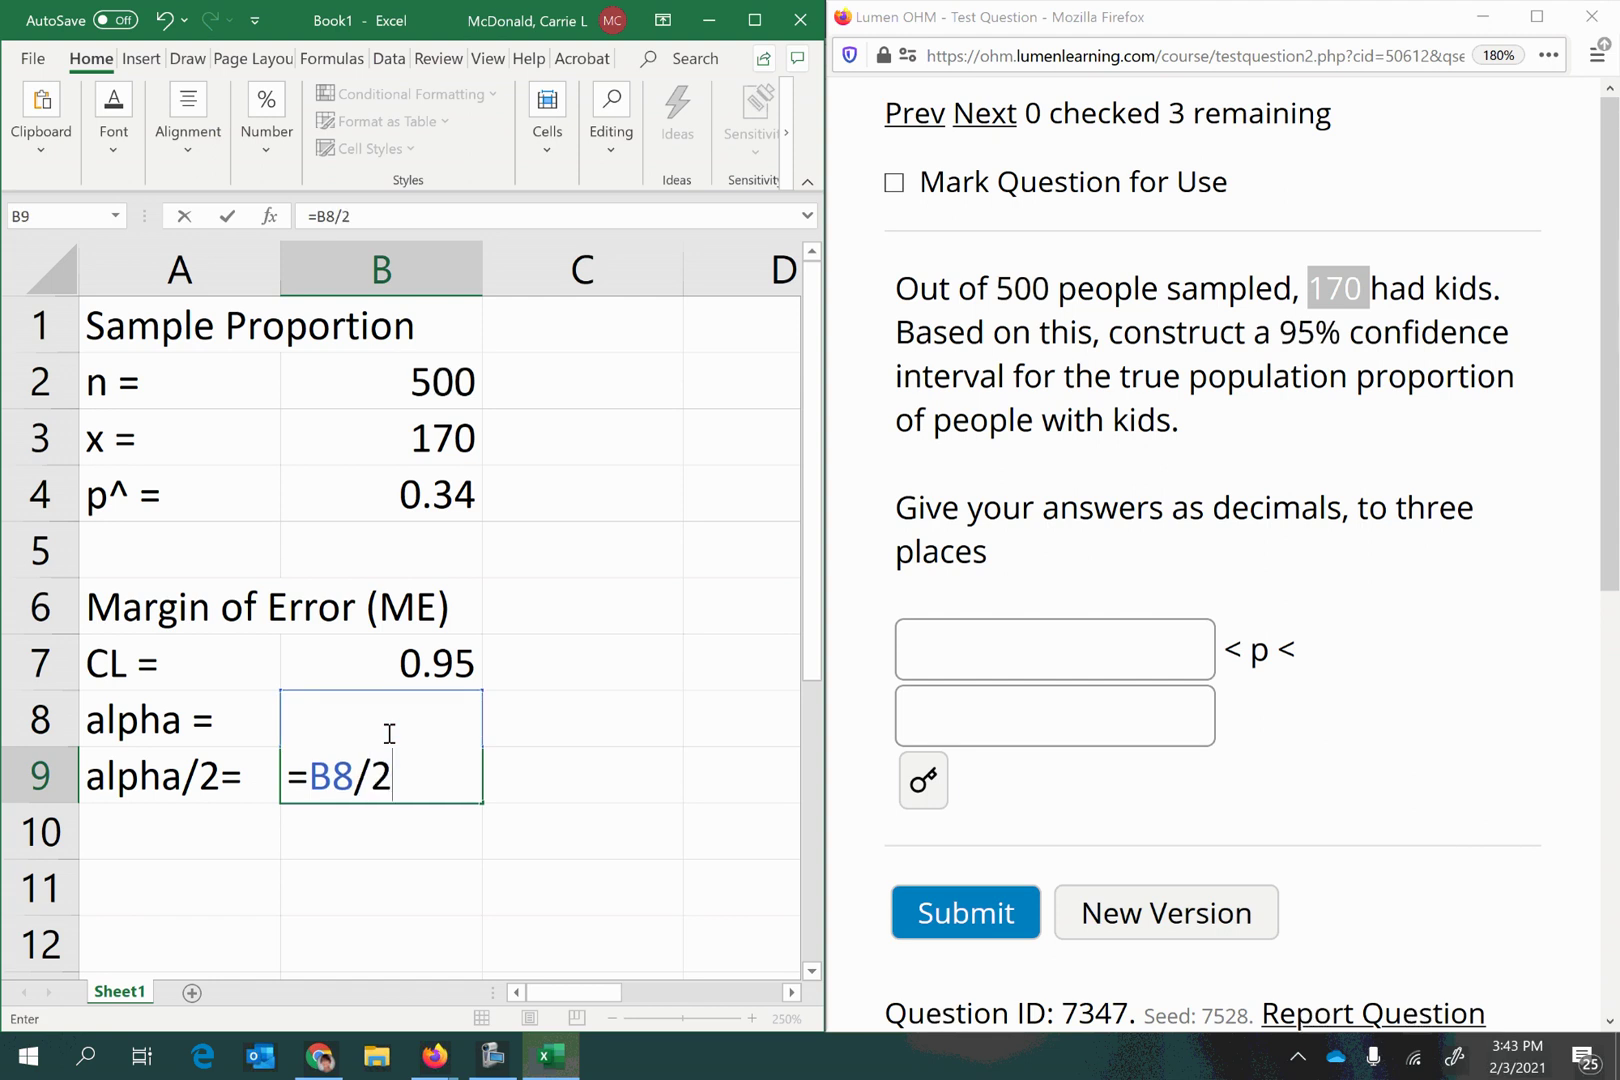
pyautogui.press('Return')
pyautogui.click(372, 812)
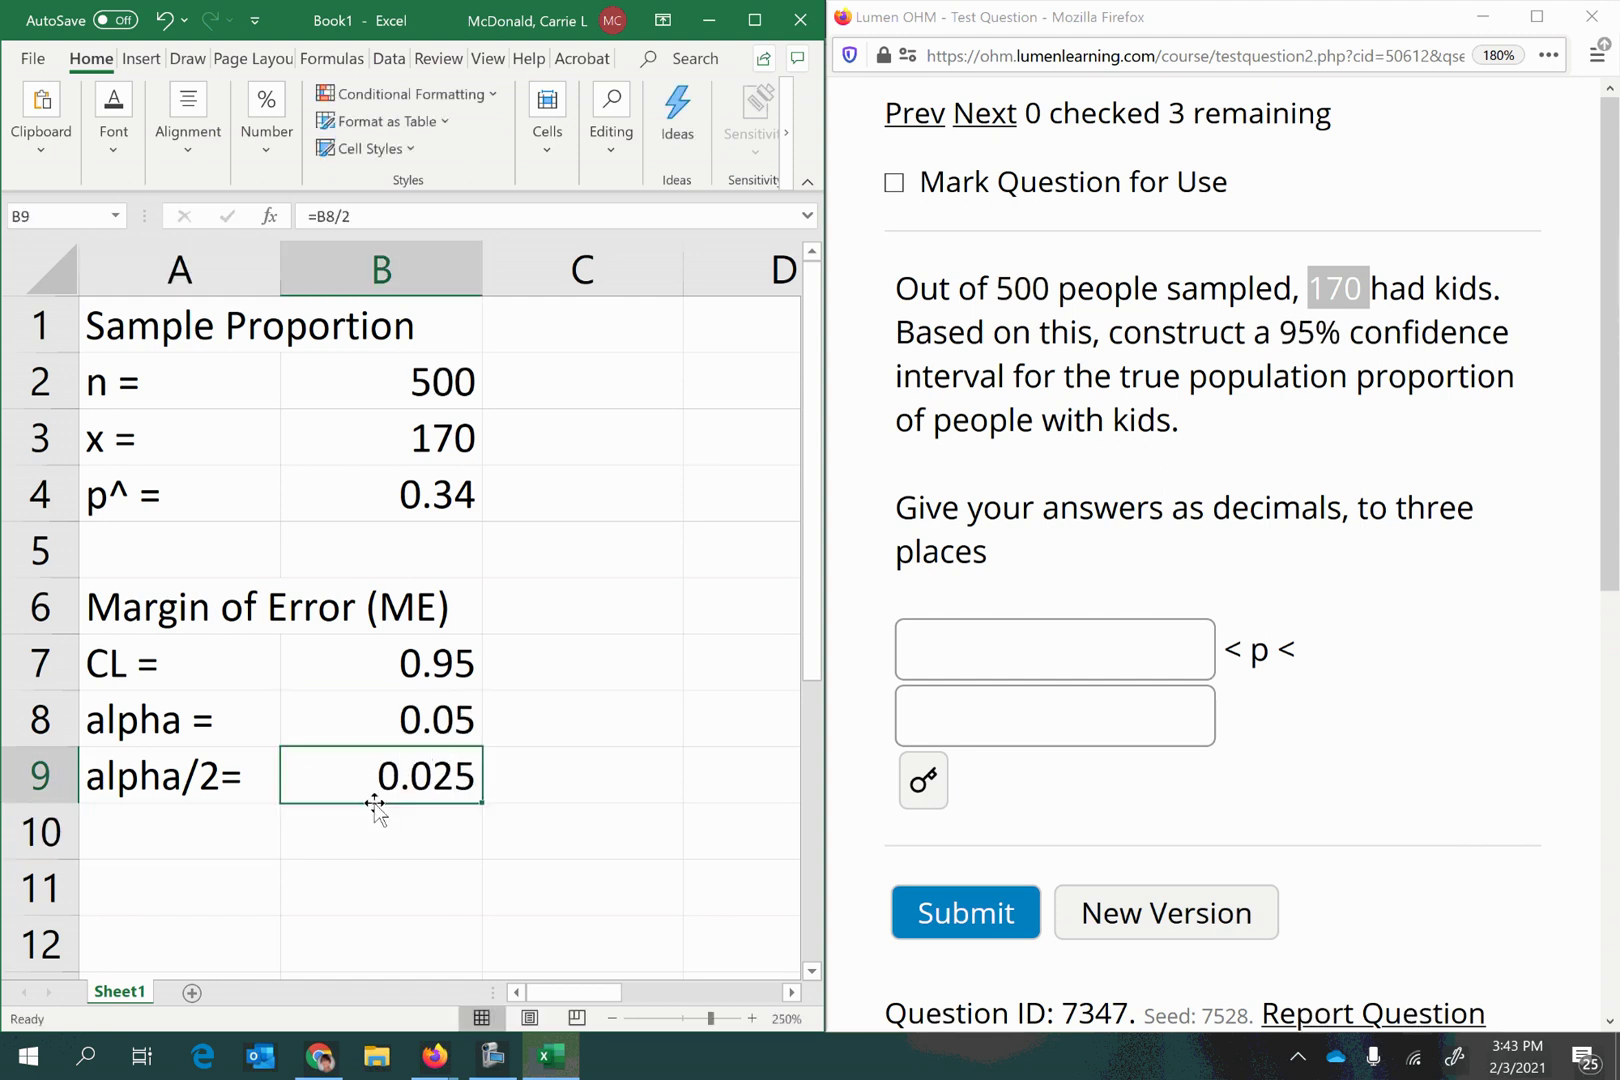
pyautogui.click(135, 834)
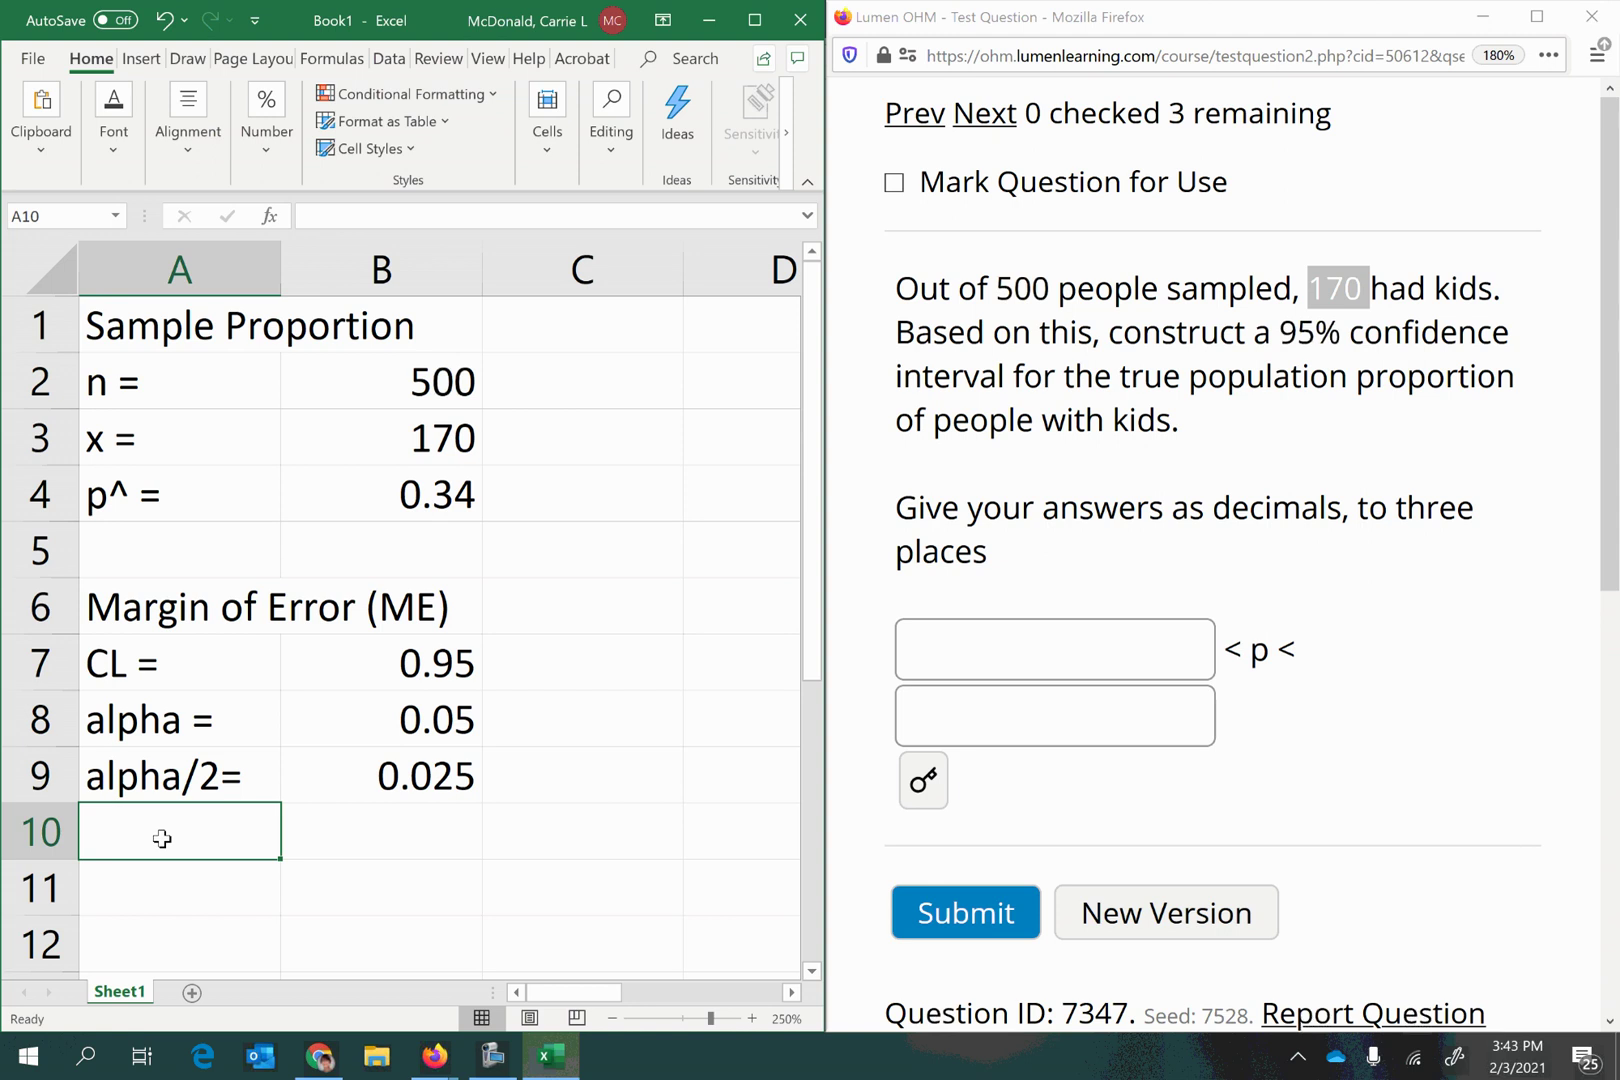
# - Label row 10 'CV= Z' and enter =abs(norm.inv(A9,0,1)) in B10, which returns #VALUE!
pyautogui.write('CV')
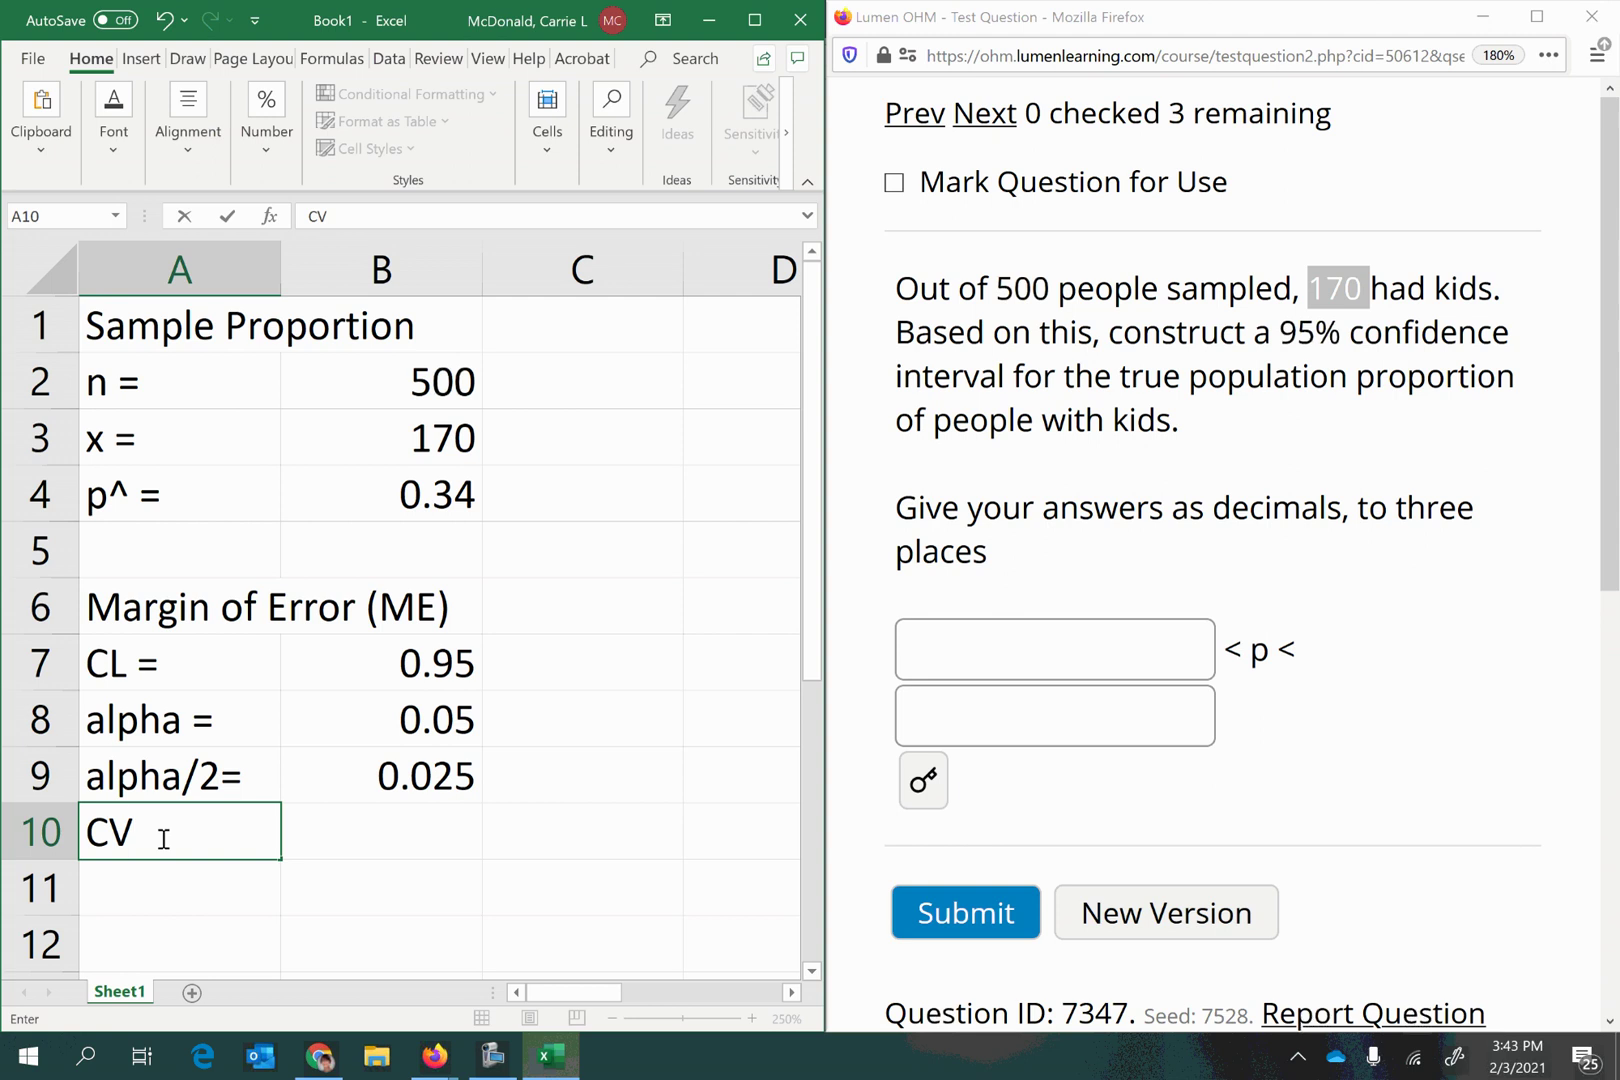
pyautogui.write('= Z')
pyautogui.click(370, 837)
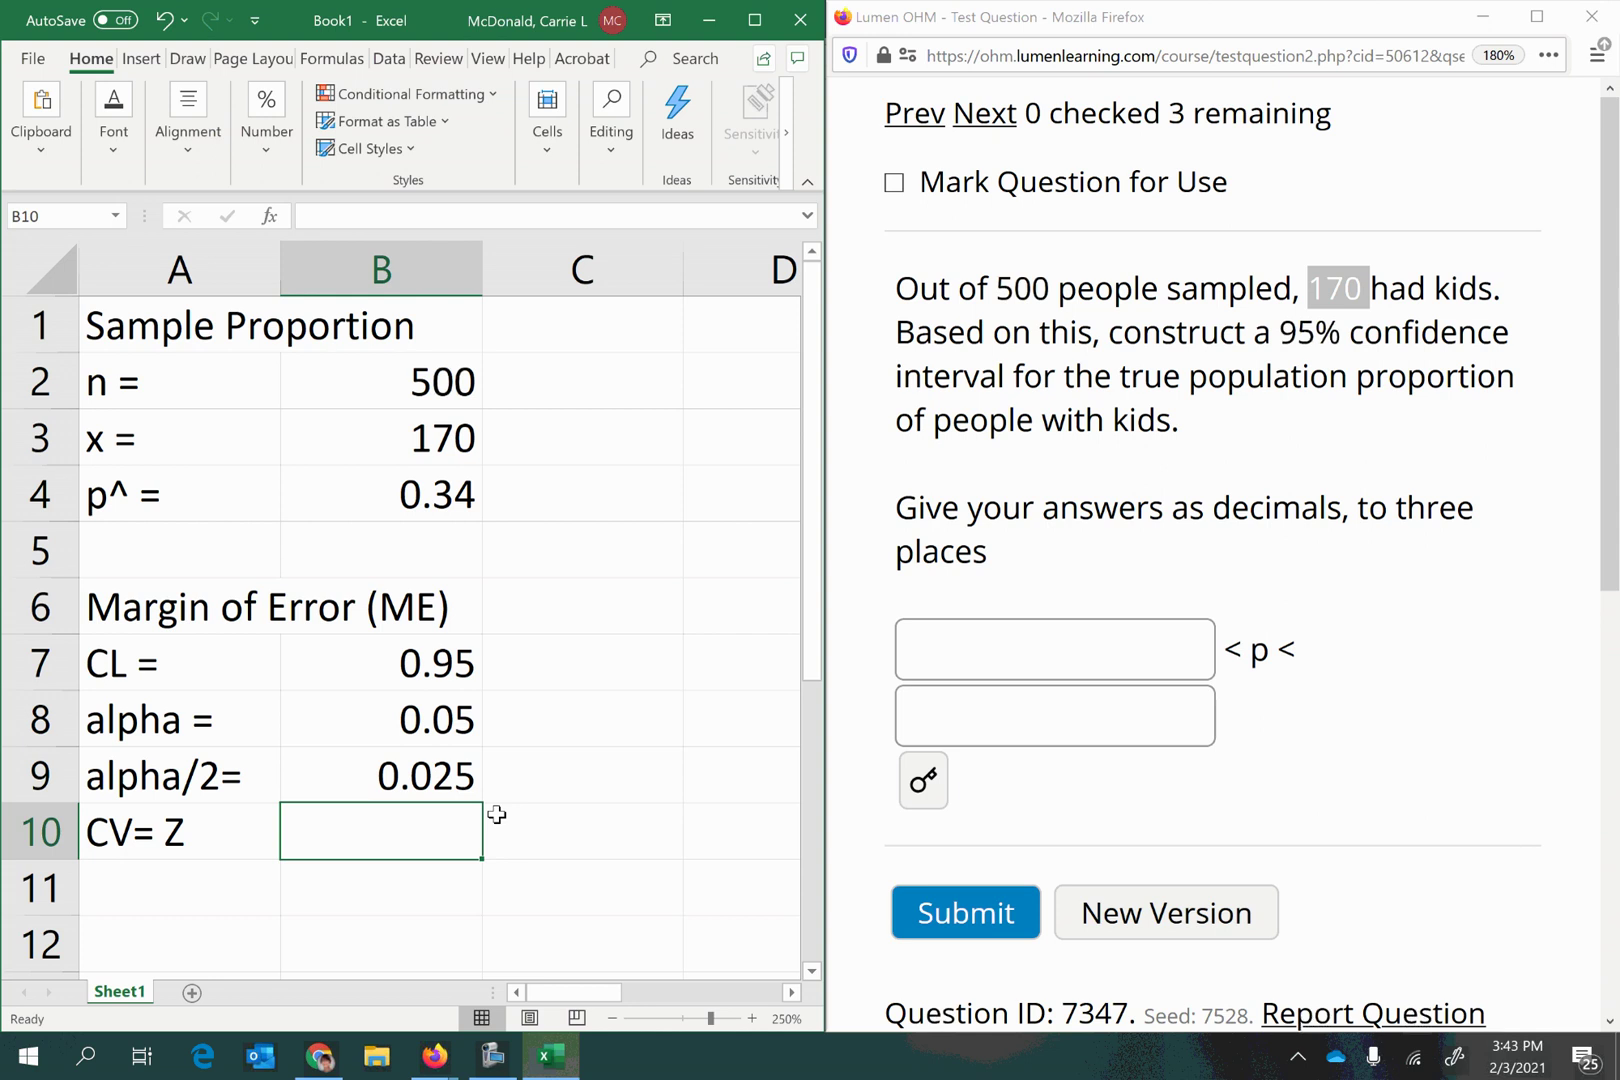
pyautogui.write('=abs')
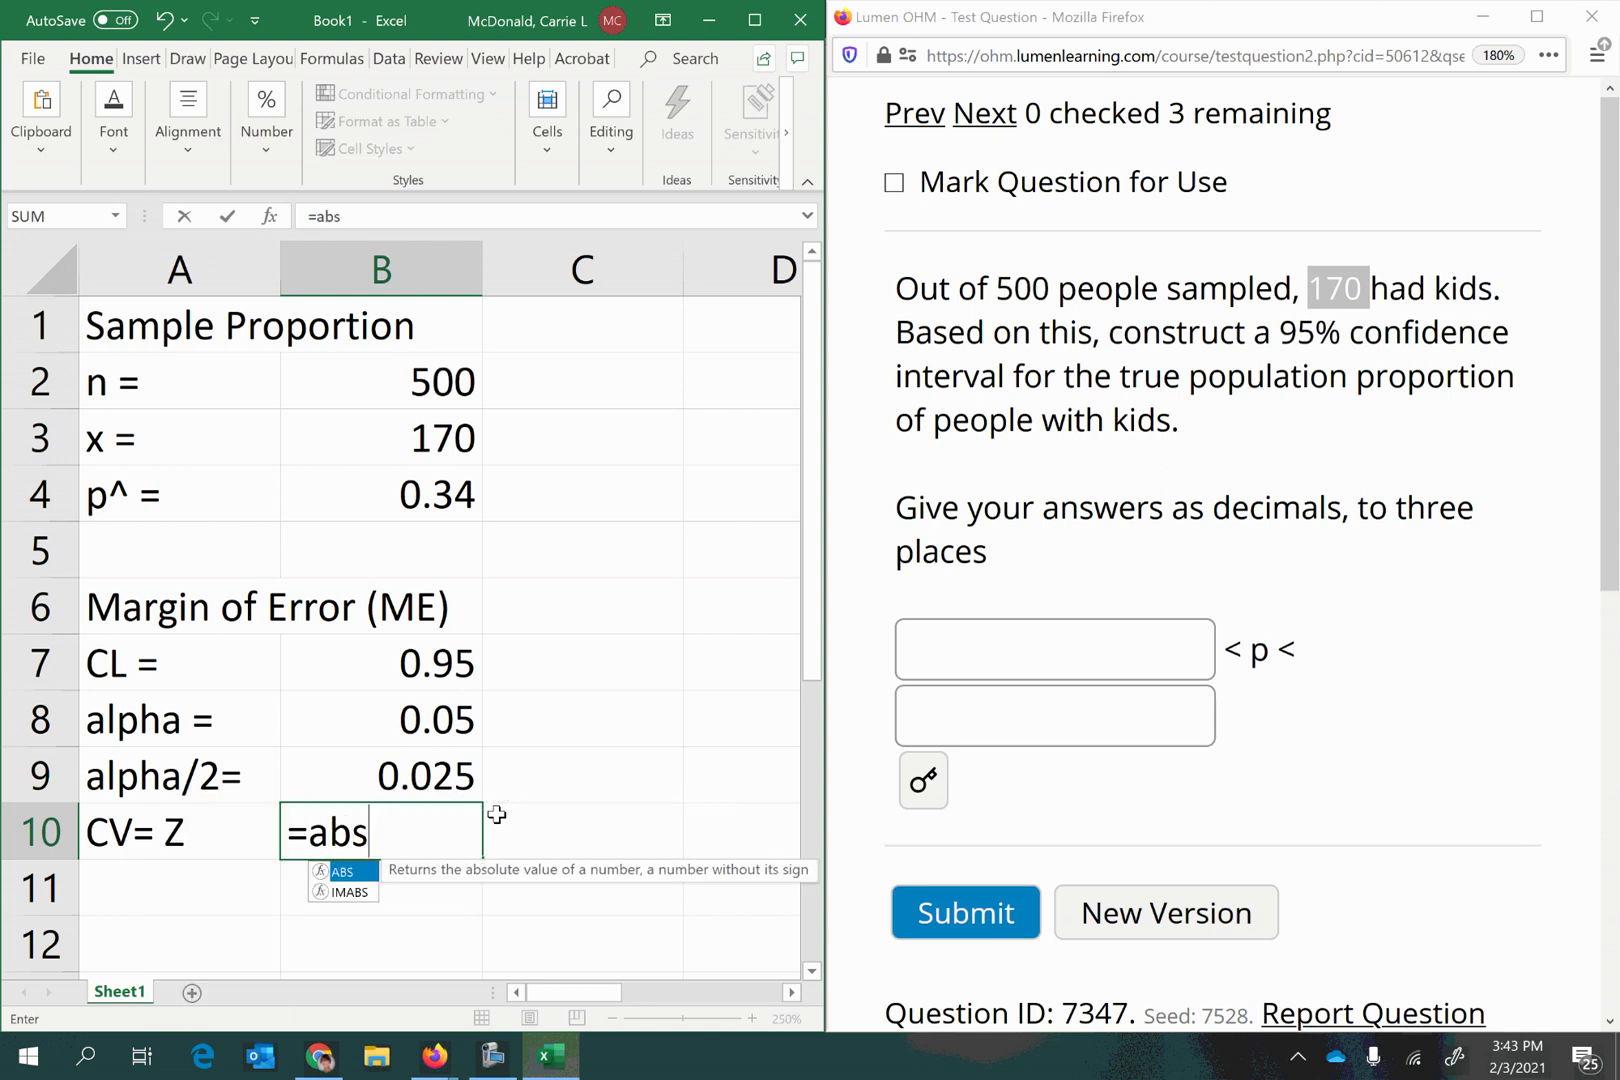
pyautogui.write('(')
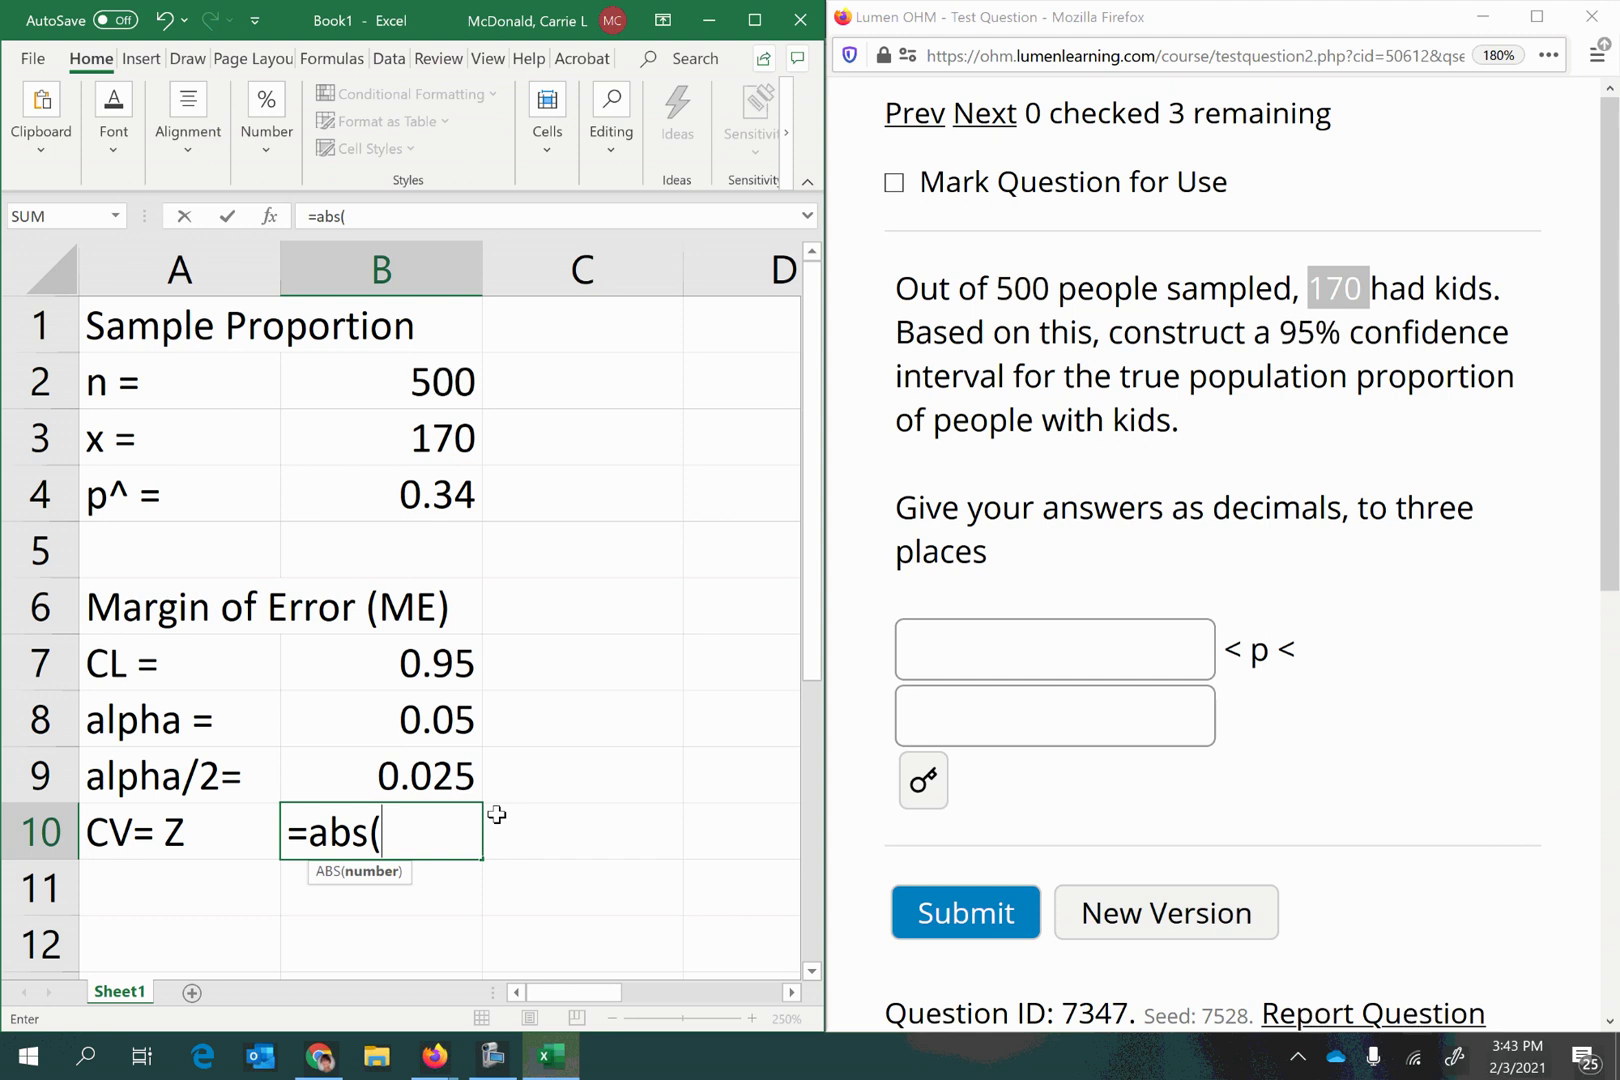
pyautogui.write('no')
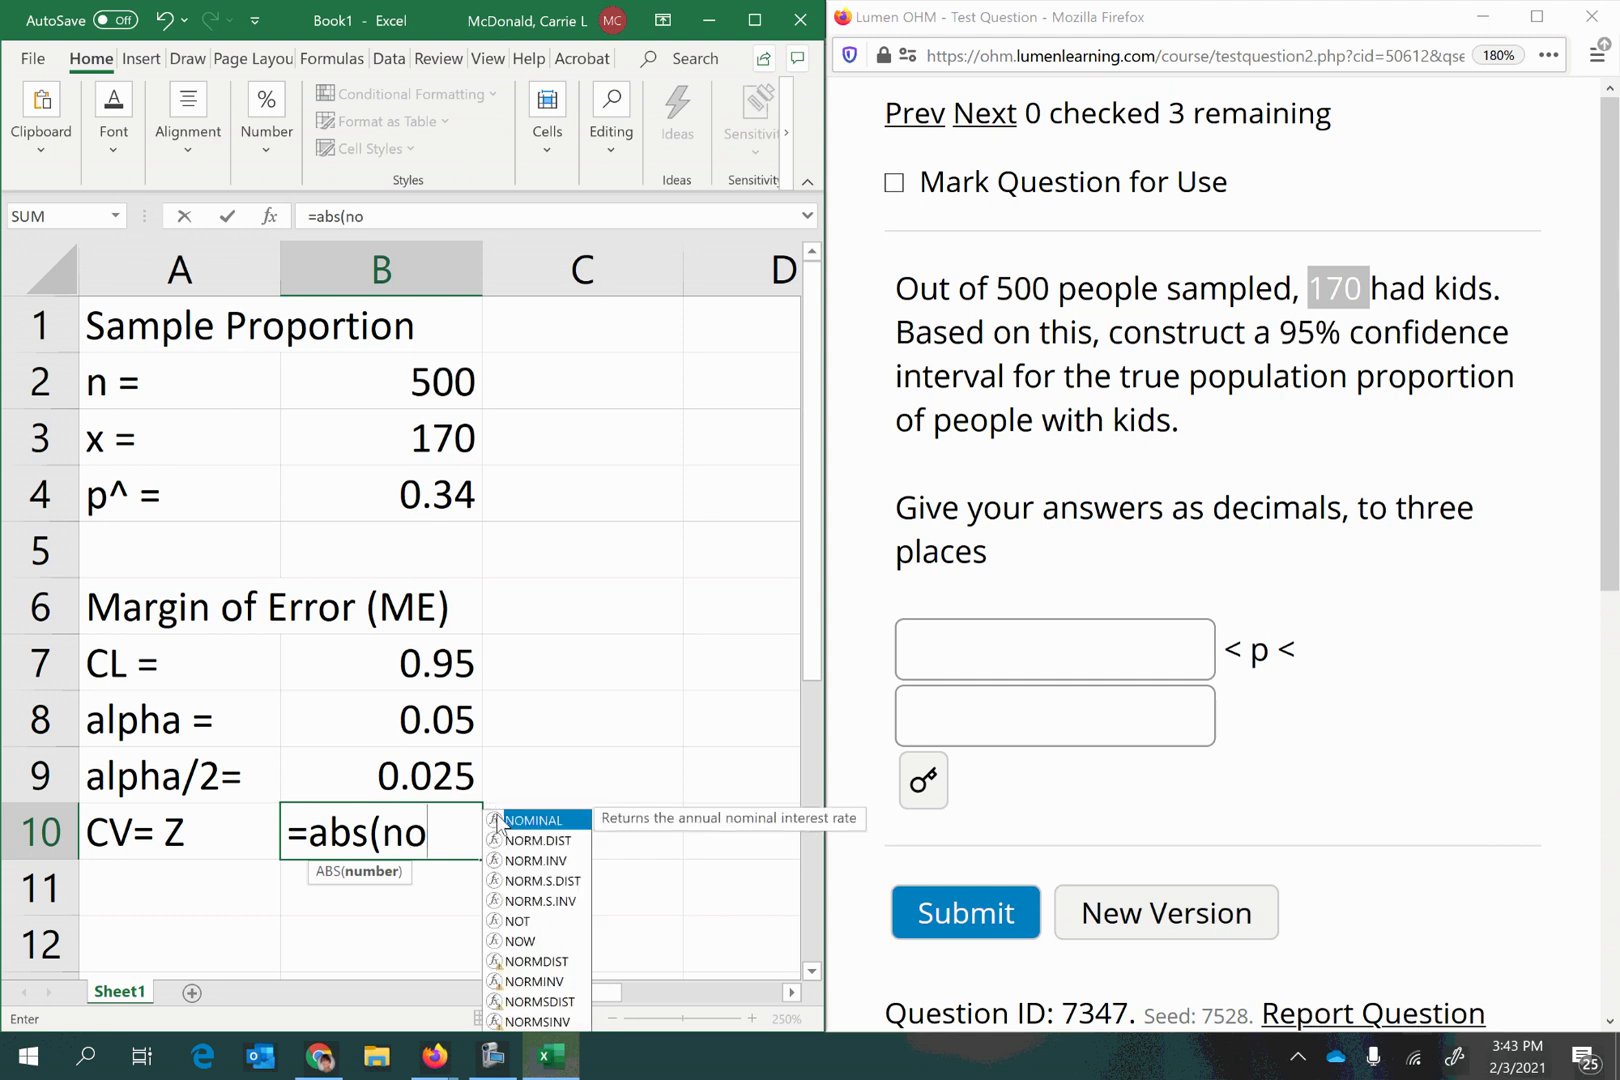
pyautogui.write('rm.inv')
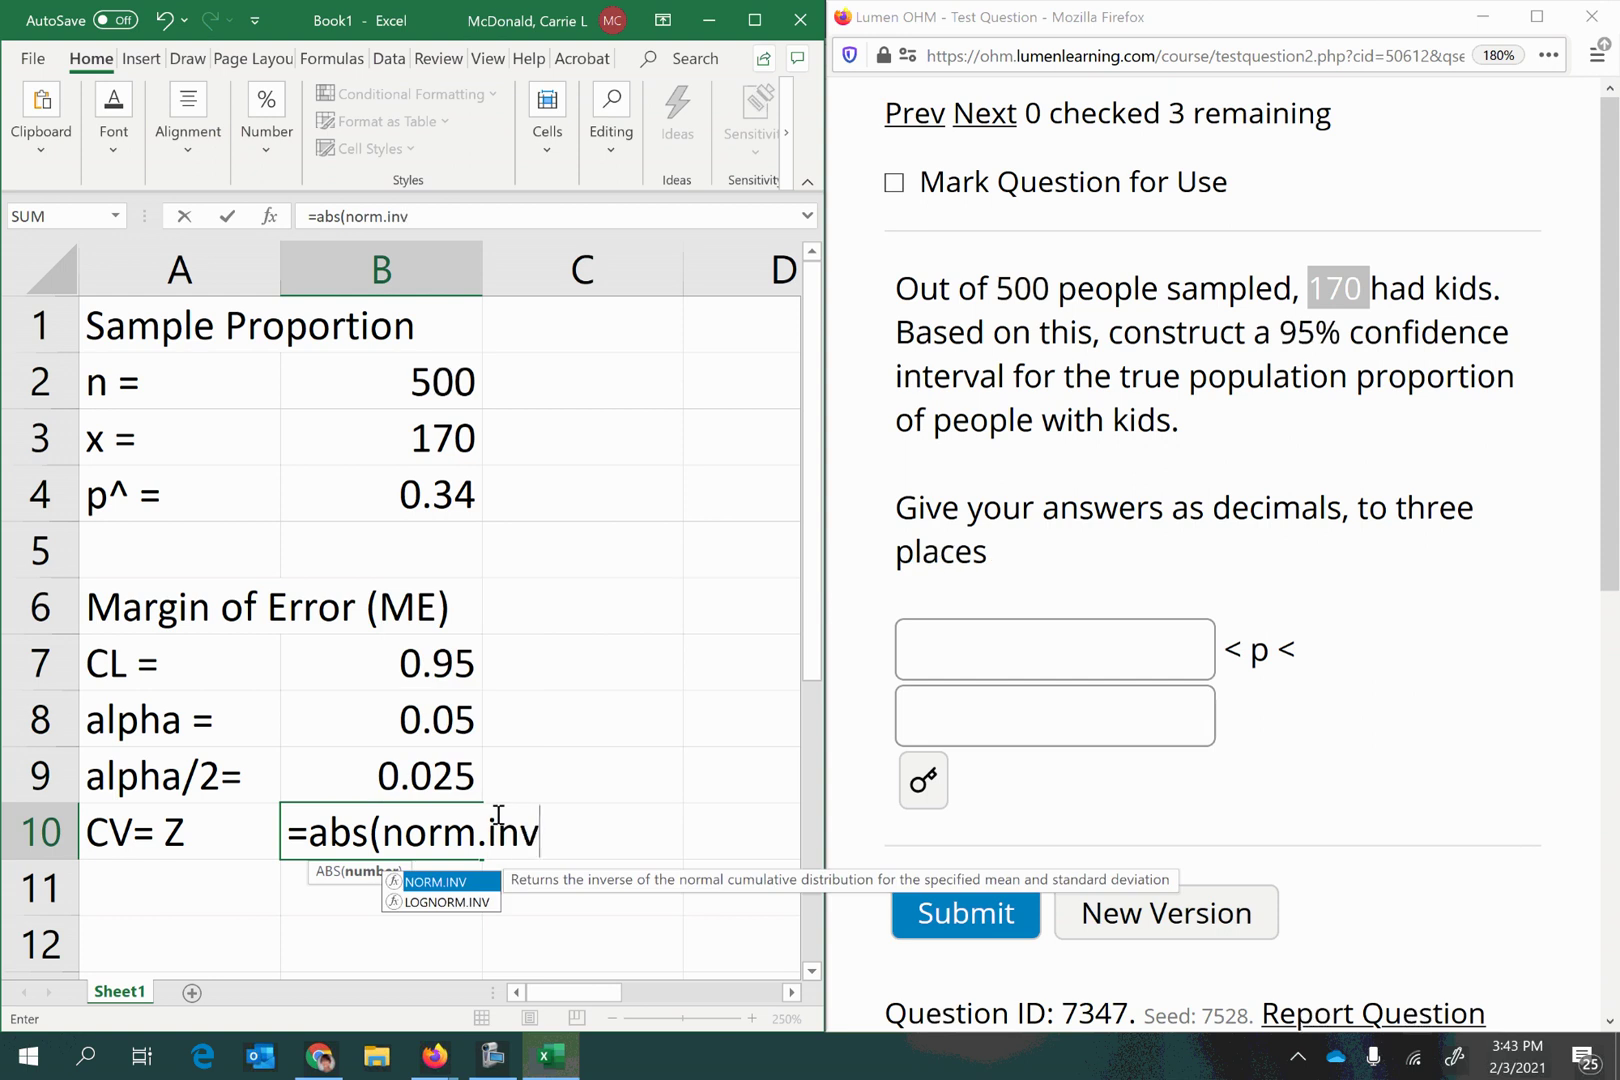
pyautogui.write('(')
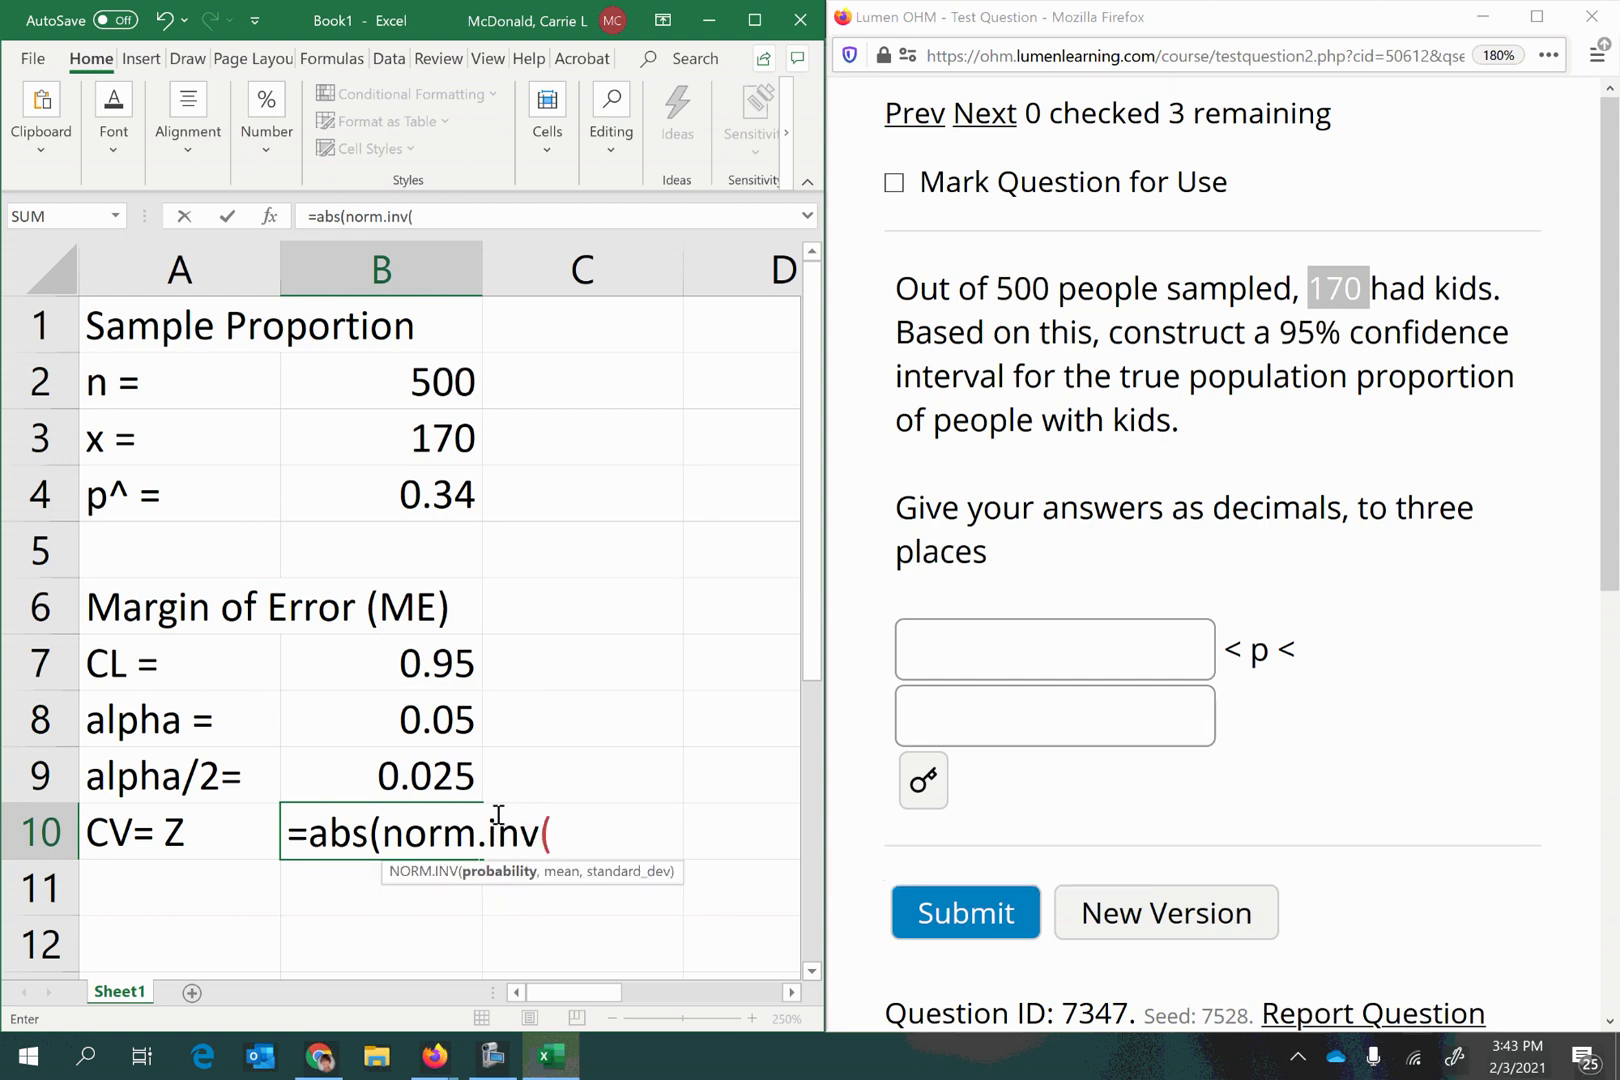
pyautogui.click(425, 792)
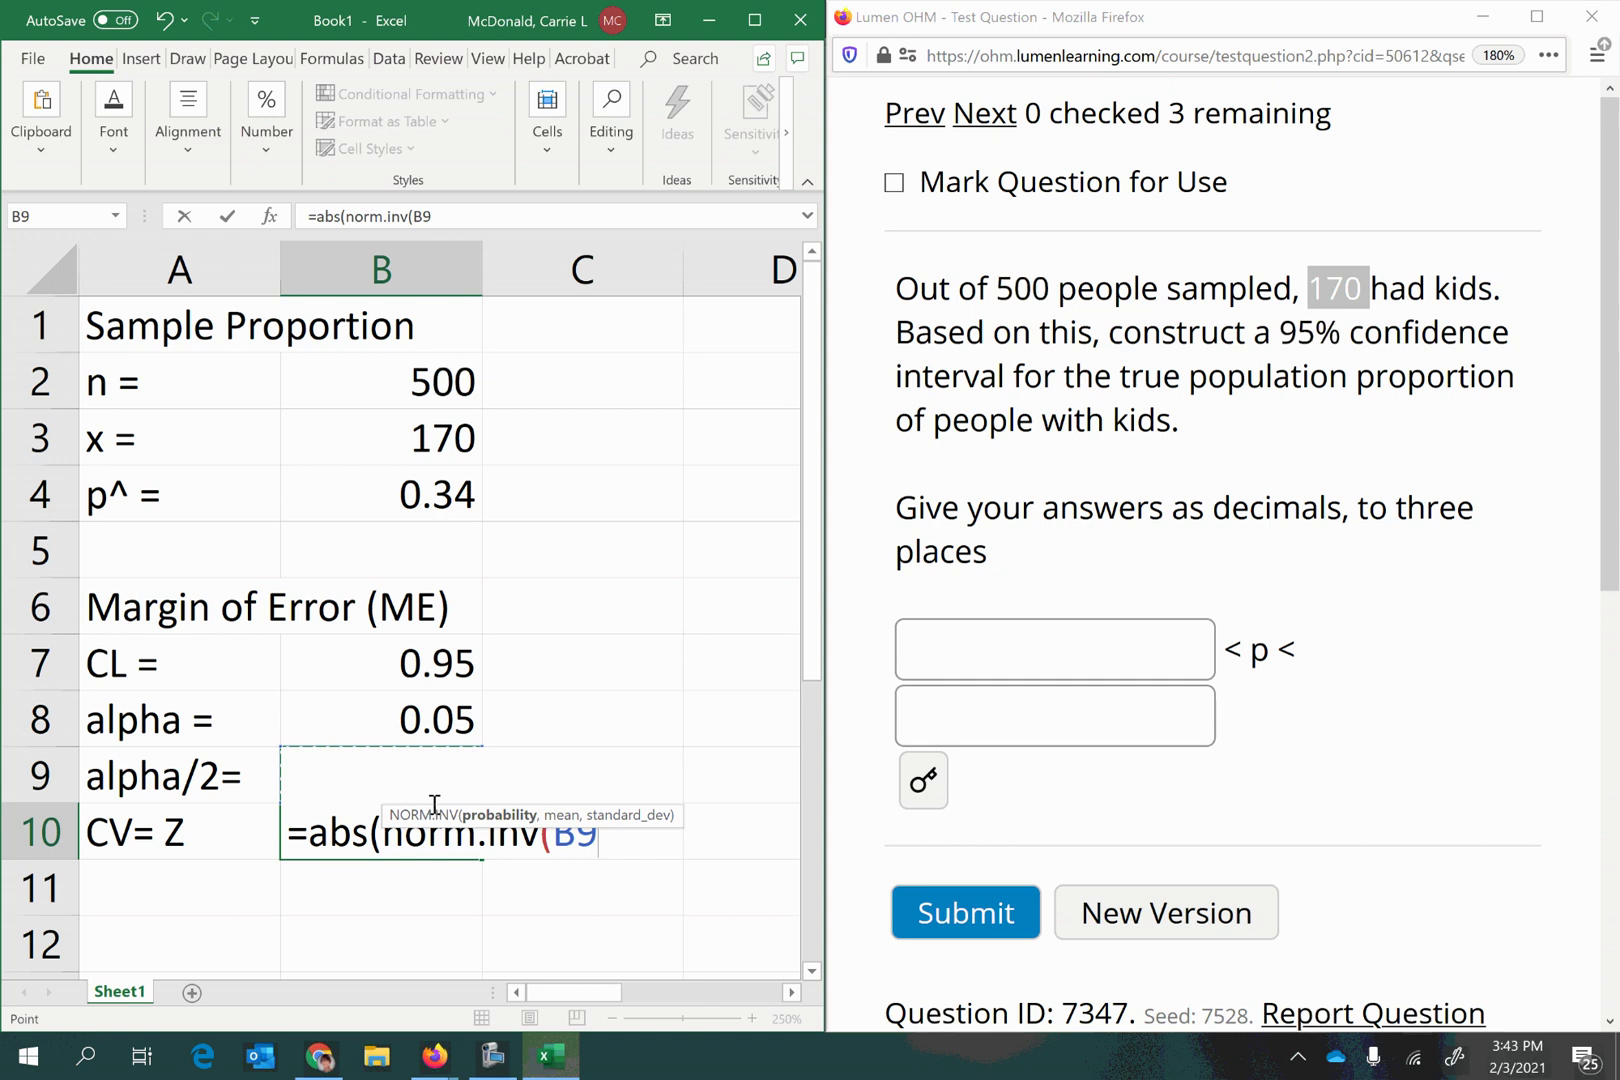
pyautogui.click(255, 790)
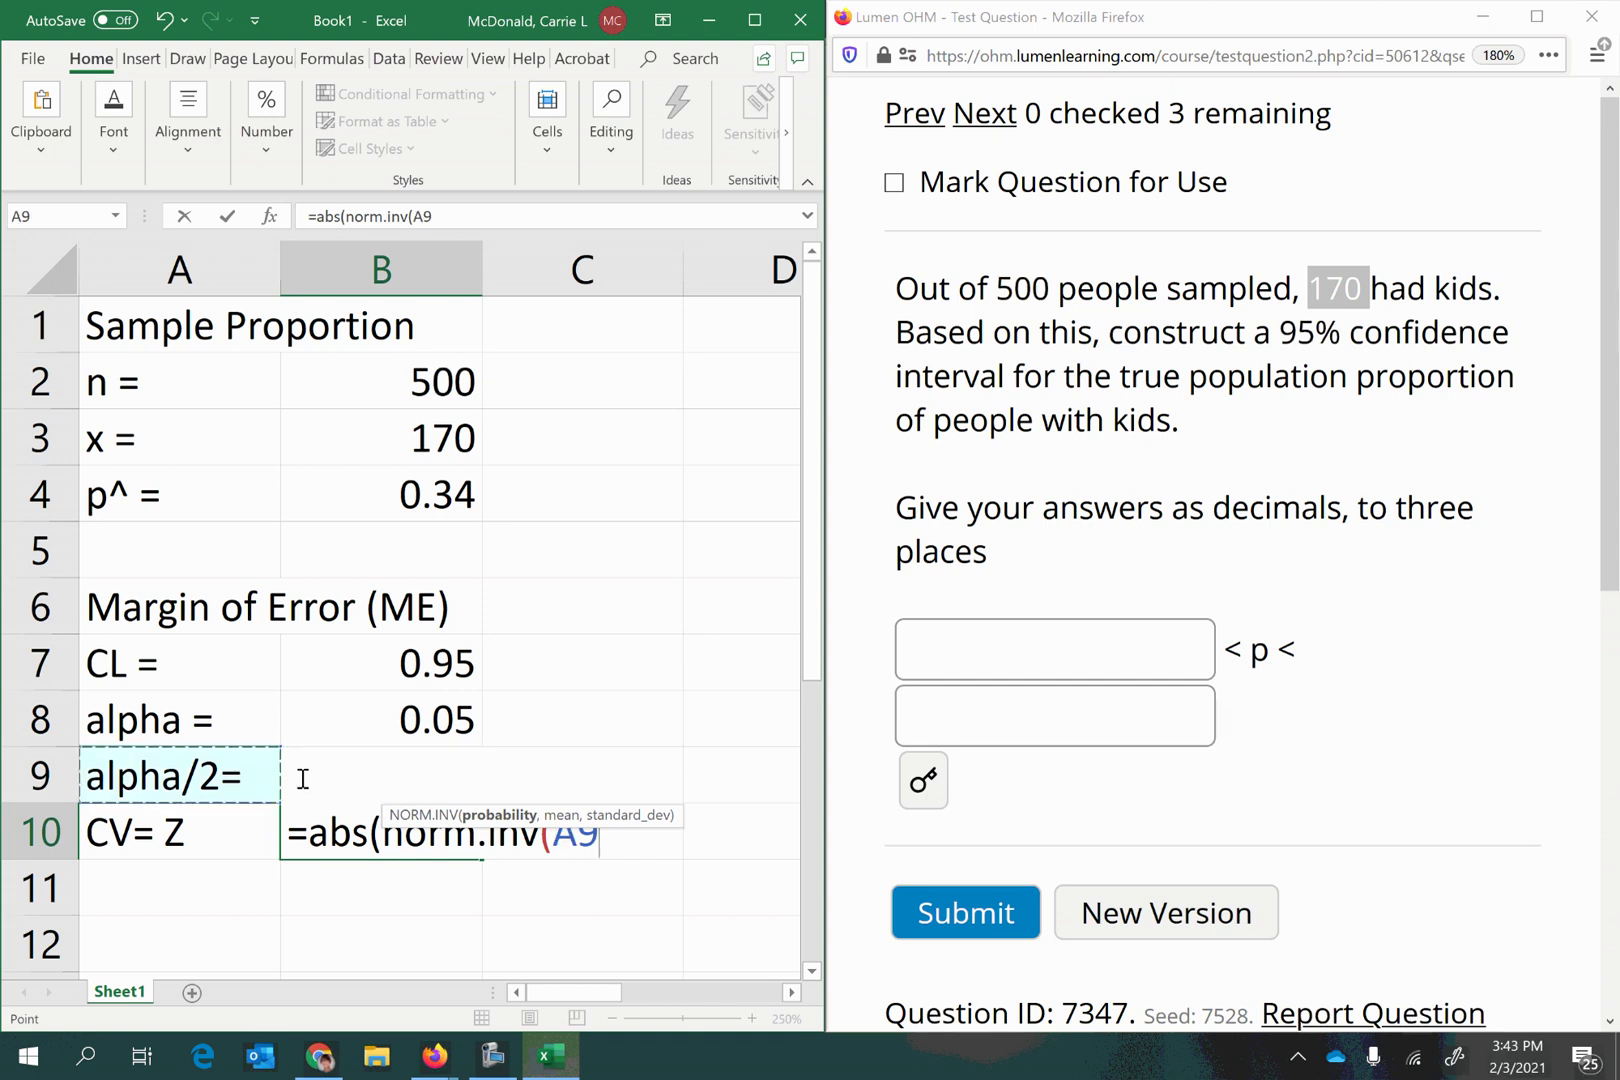
pyautogui.click(606, 838)
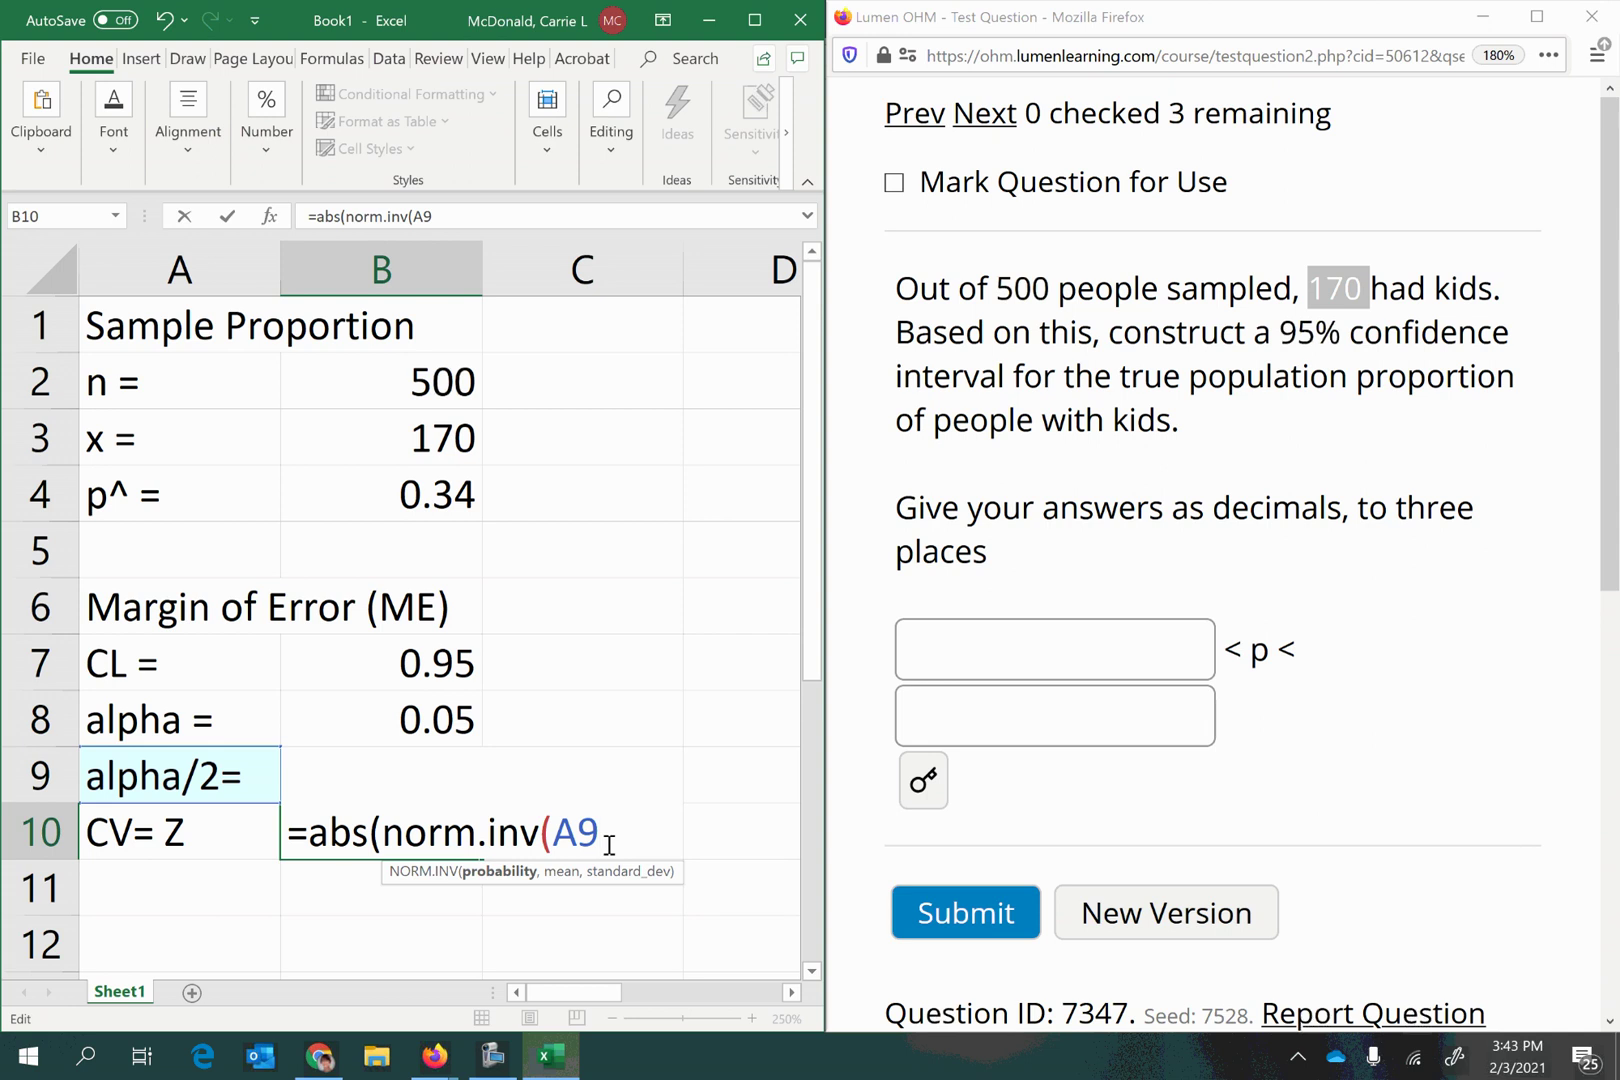
pyautogui.write(',0,1)')
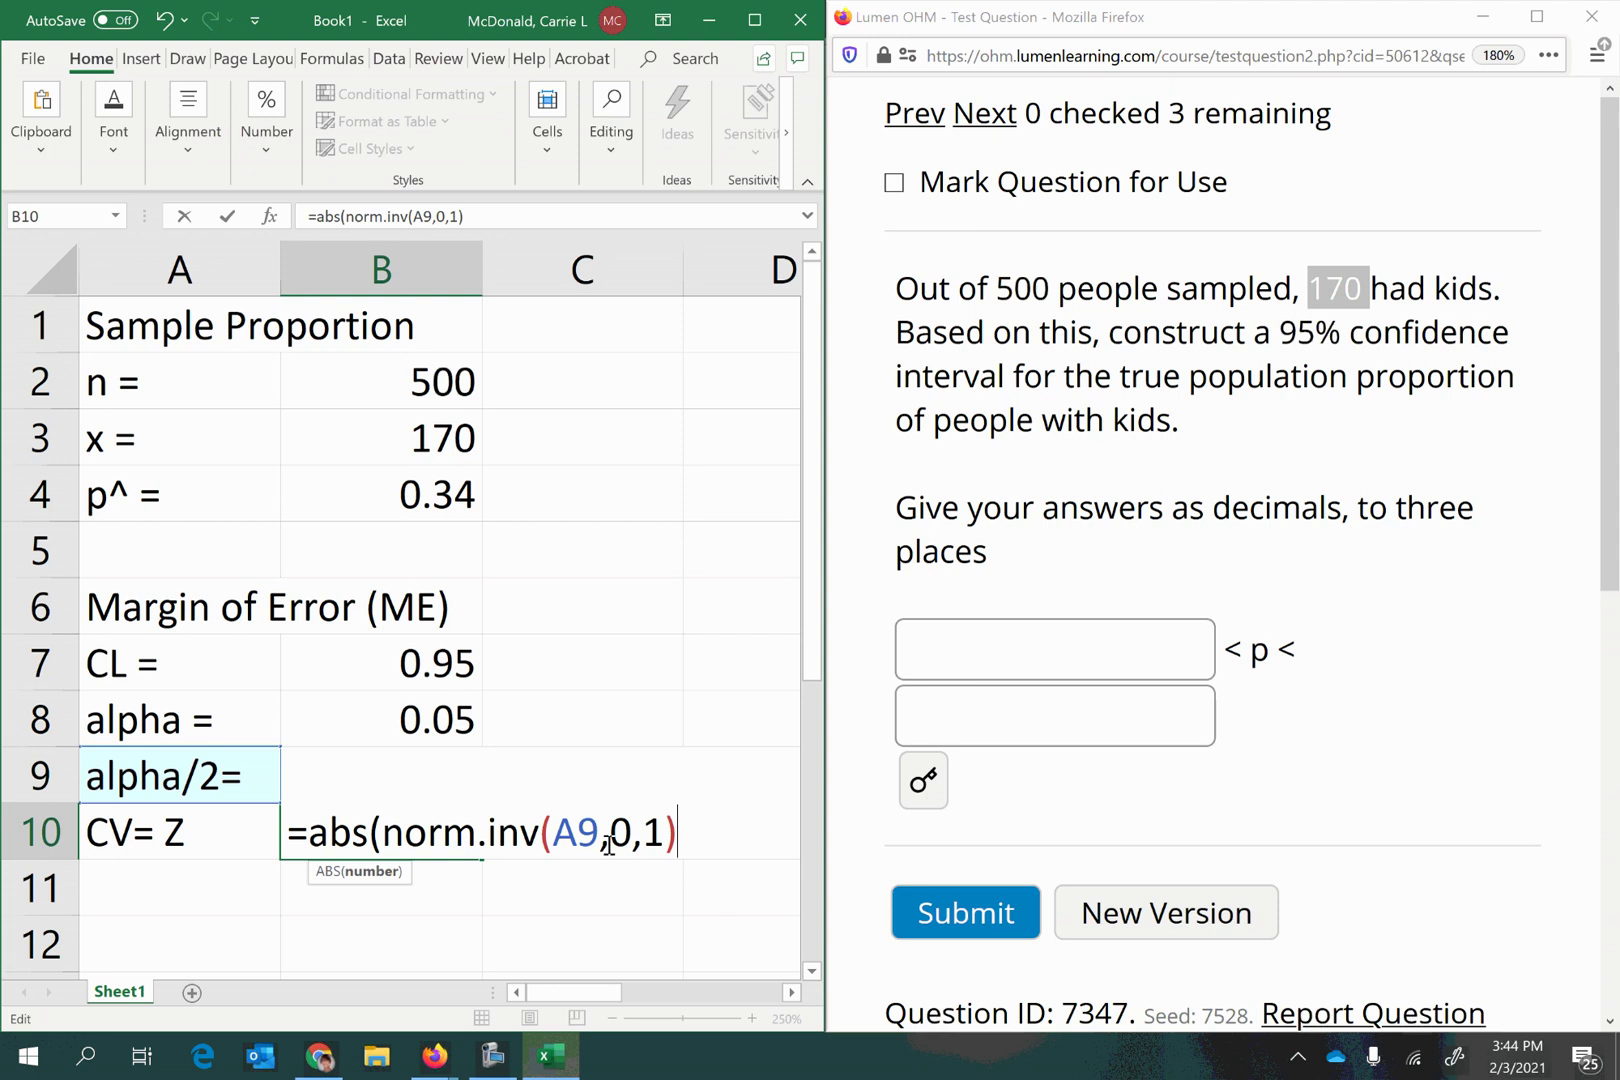
pyautogui.write(')')
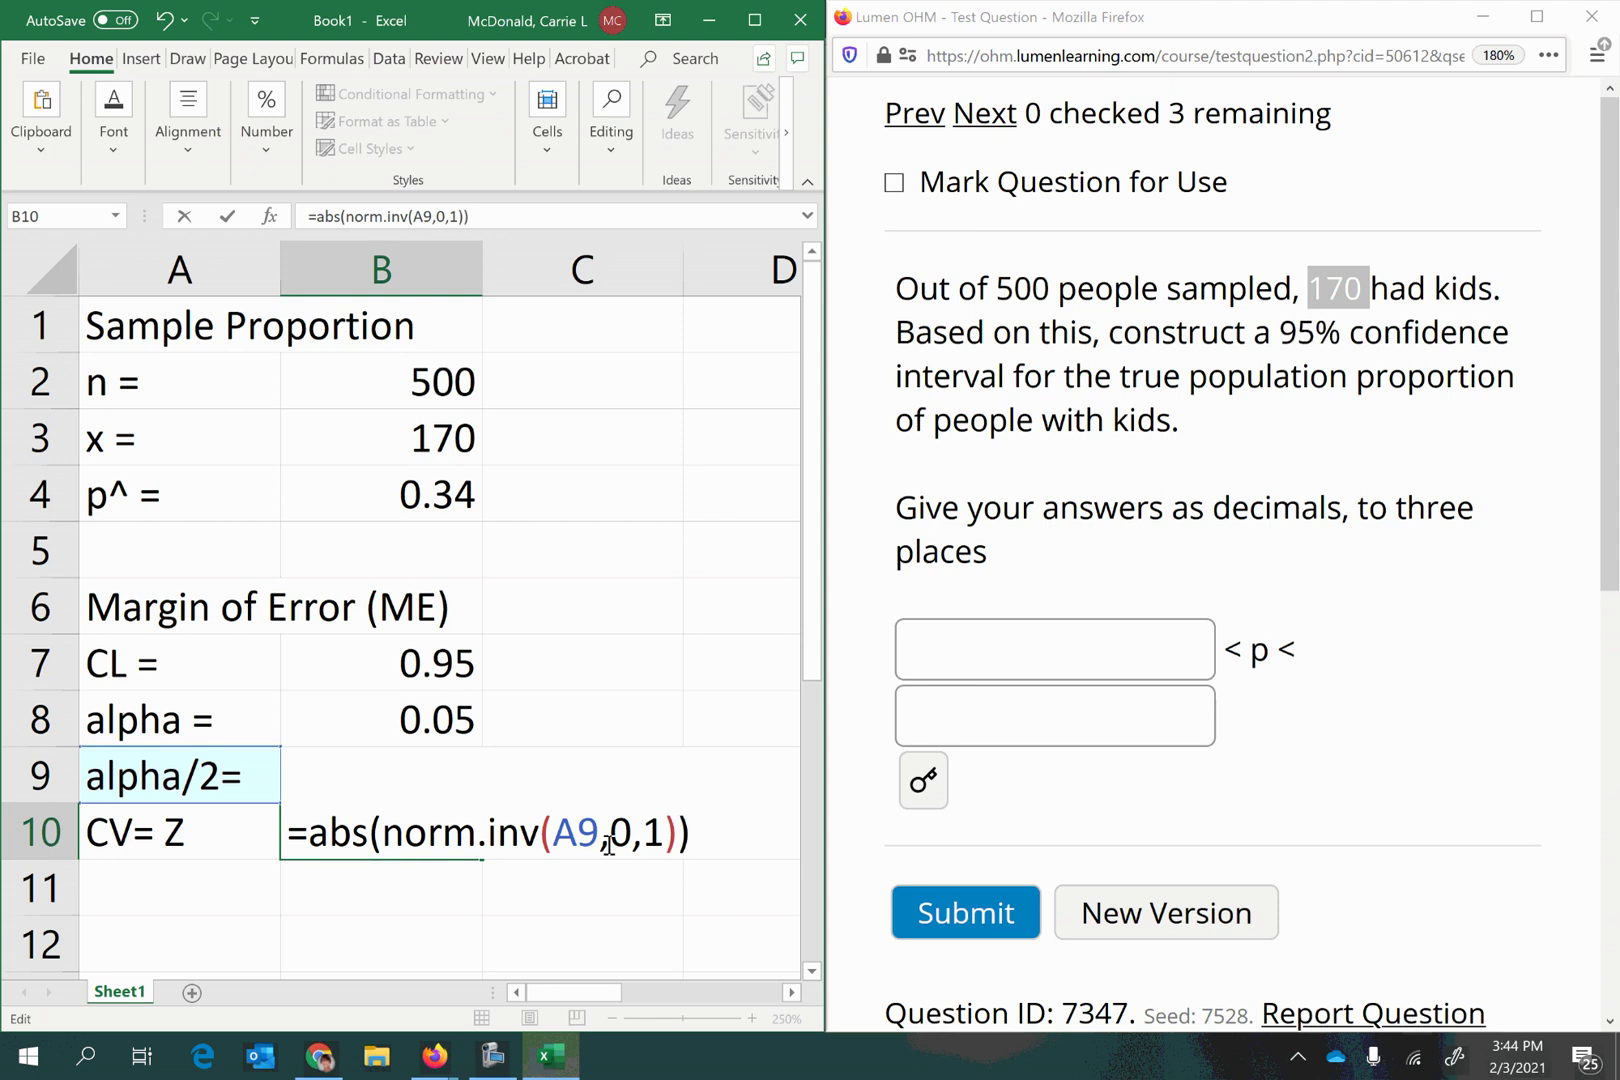
pyautogui.press('Return')
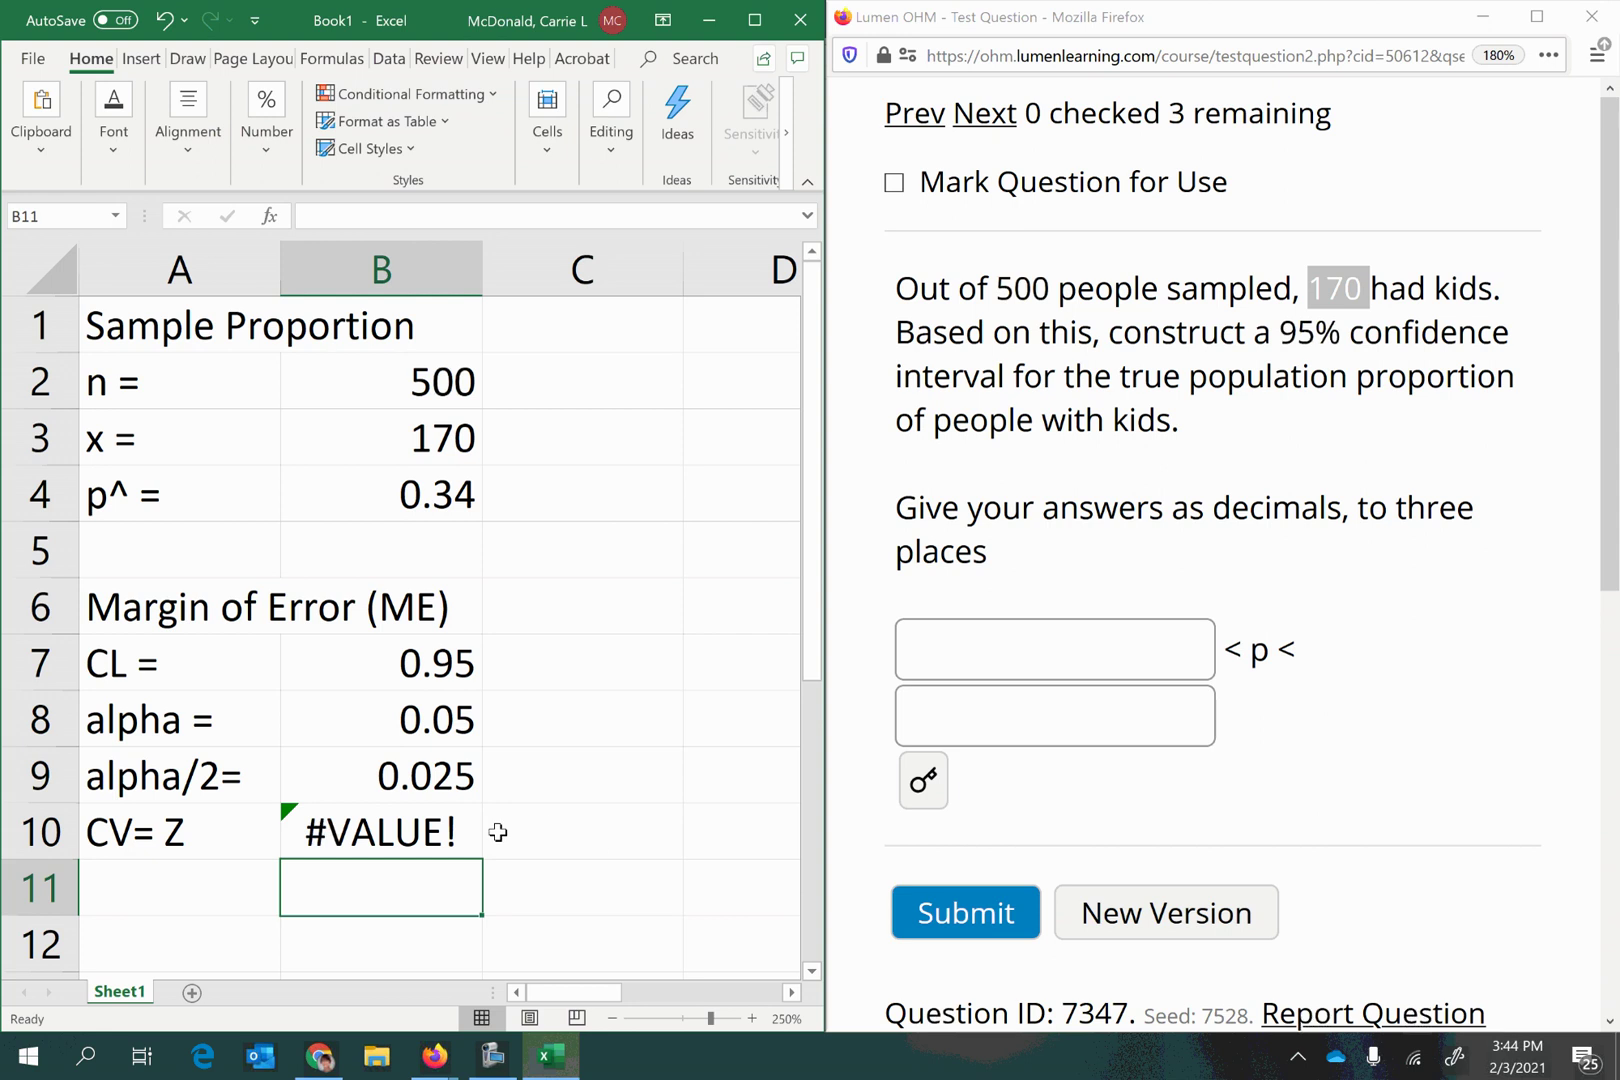
# - Point B10's formula at B9, =ABS(NORM.INV(B9,0,1)), so it returns 1.959964
pyautogui.click(400, 839)
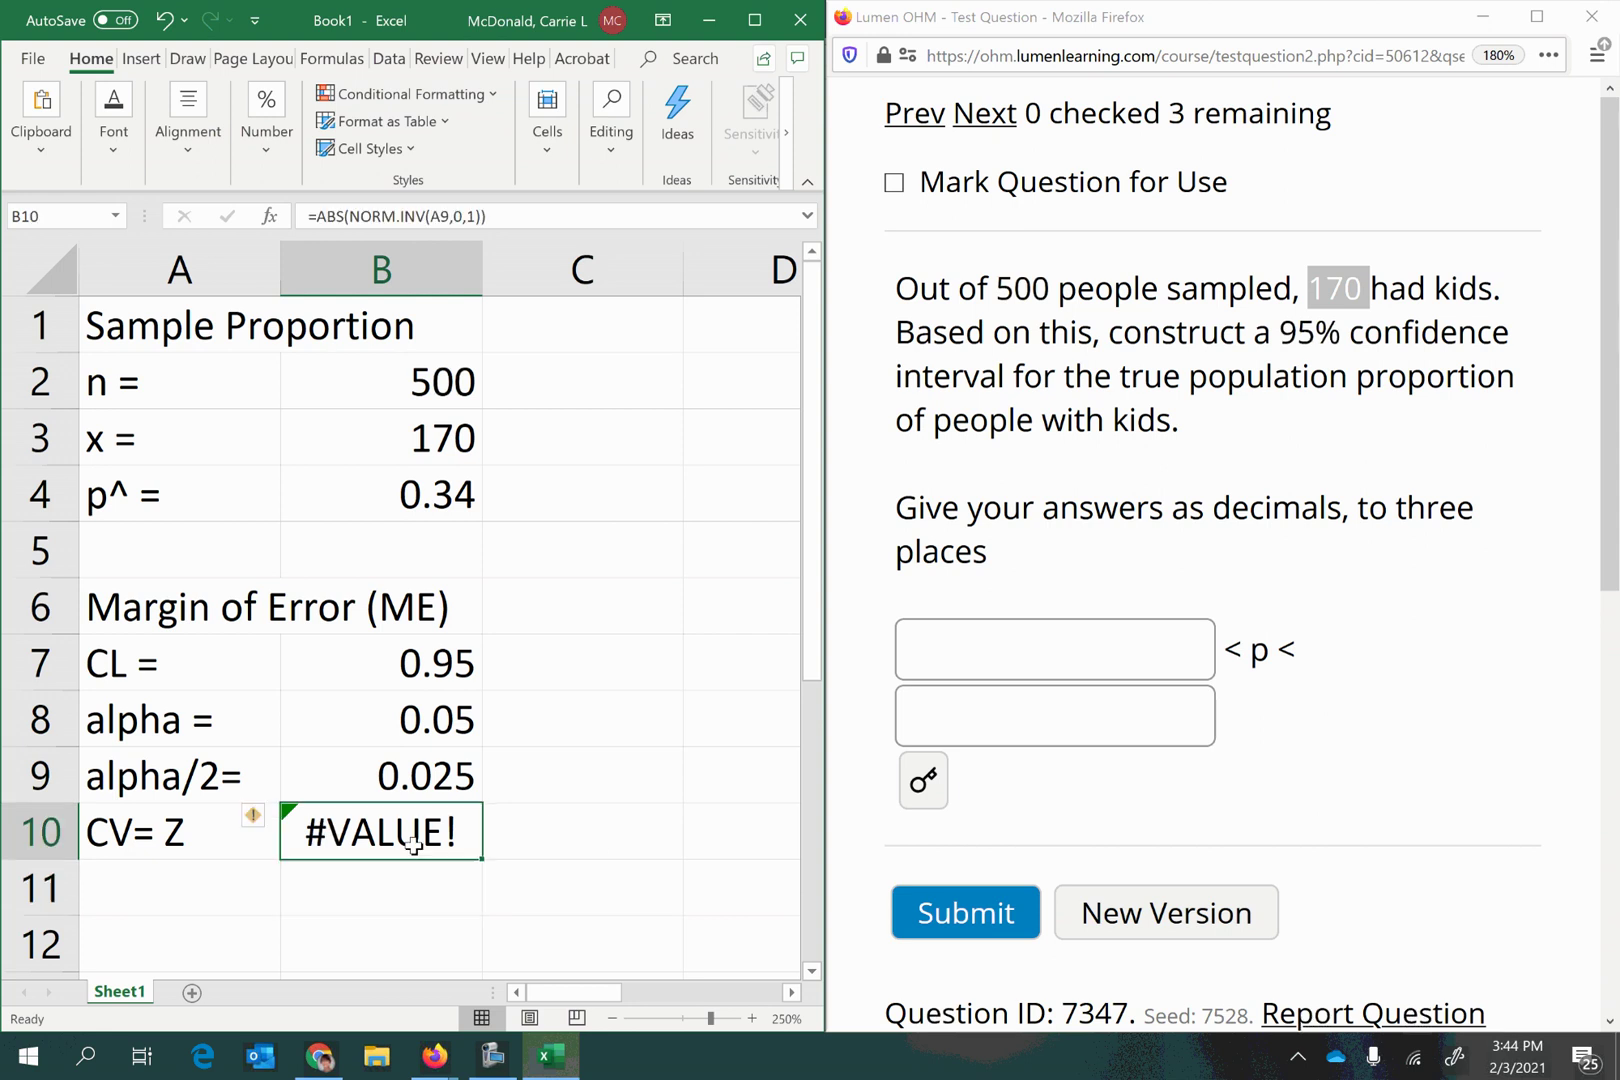
pyautogui.click(454, 216)
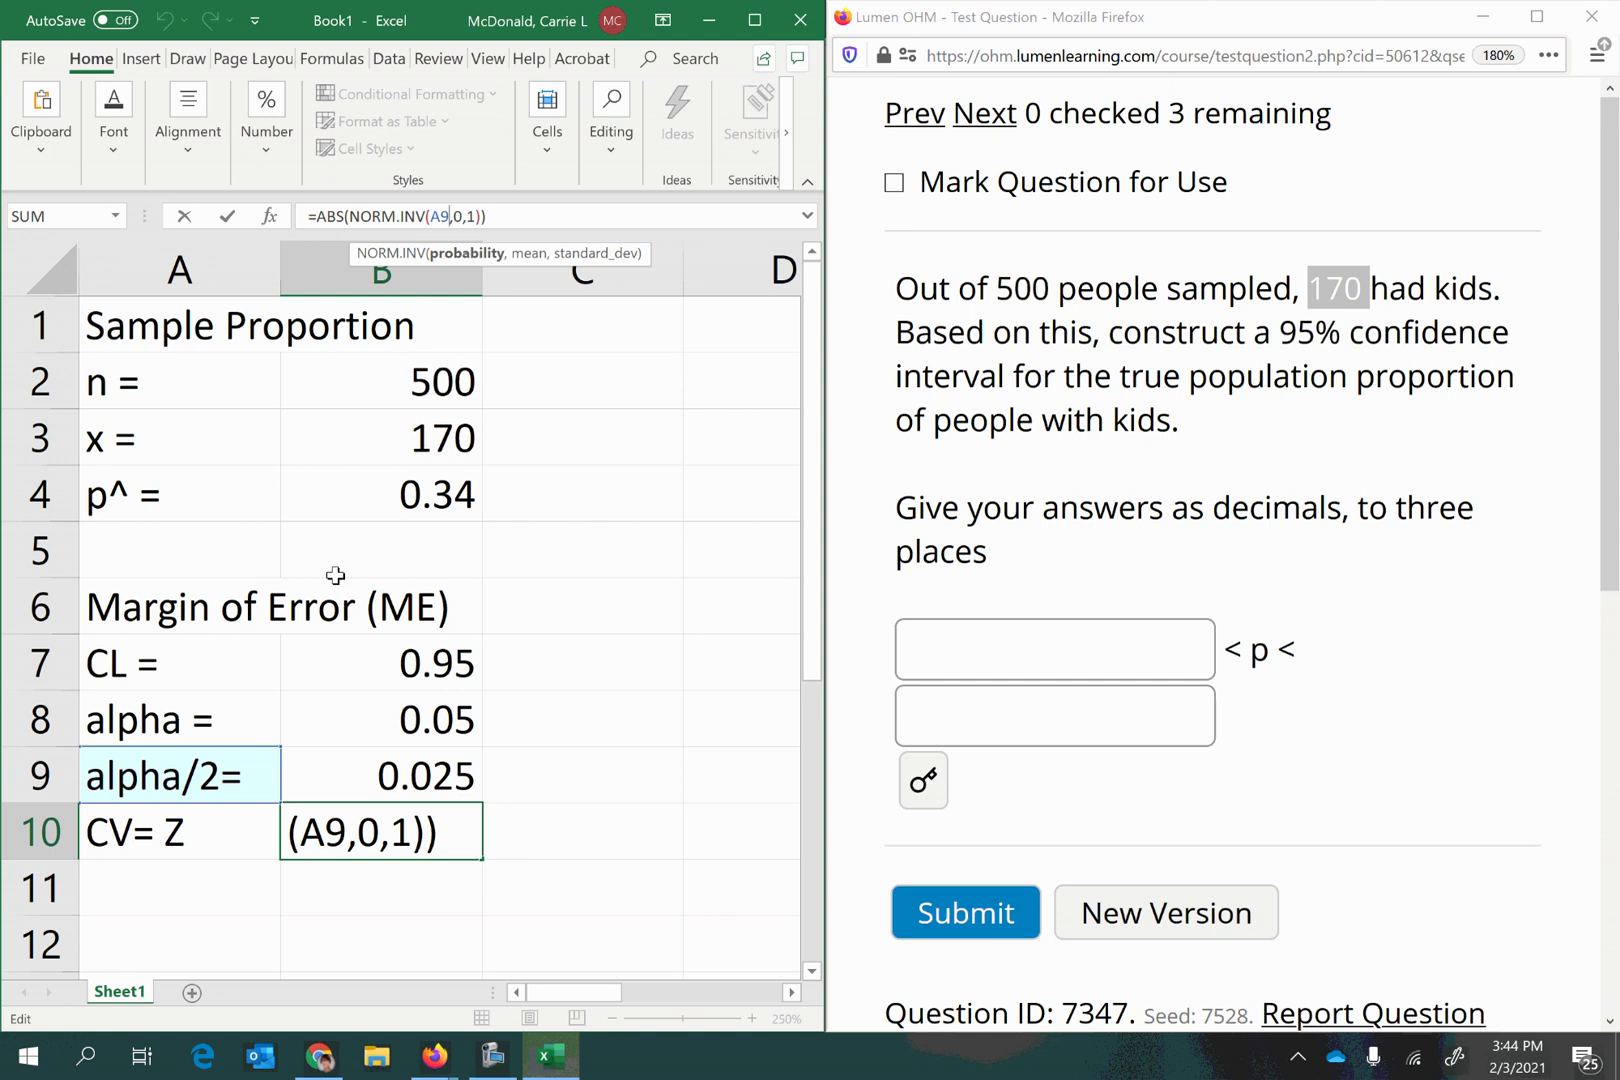
pyautogui.moveTo(202, 757); pyautogui.dragTo(370, 770)
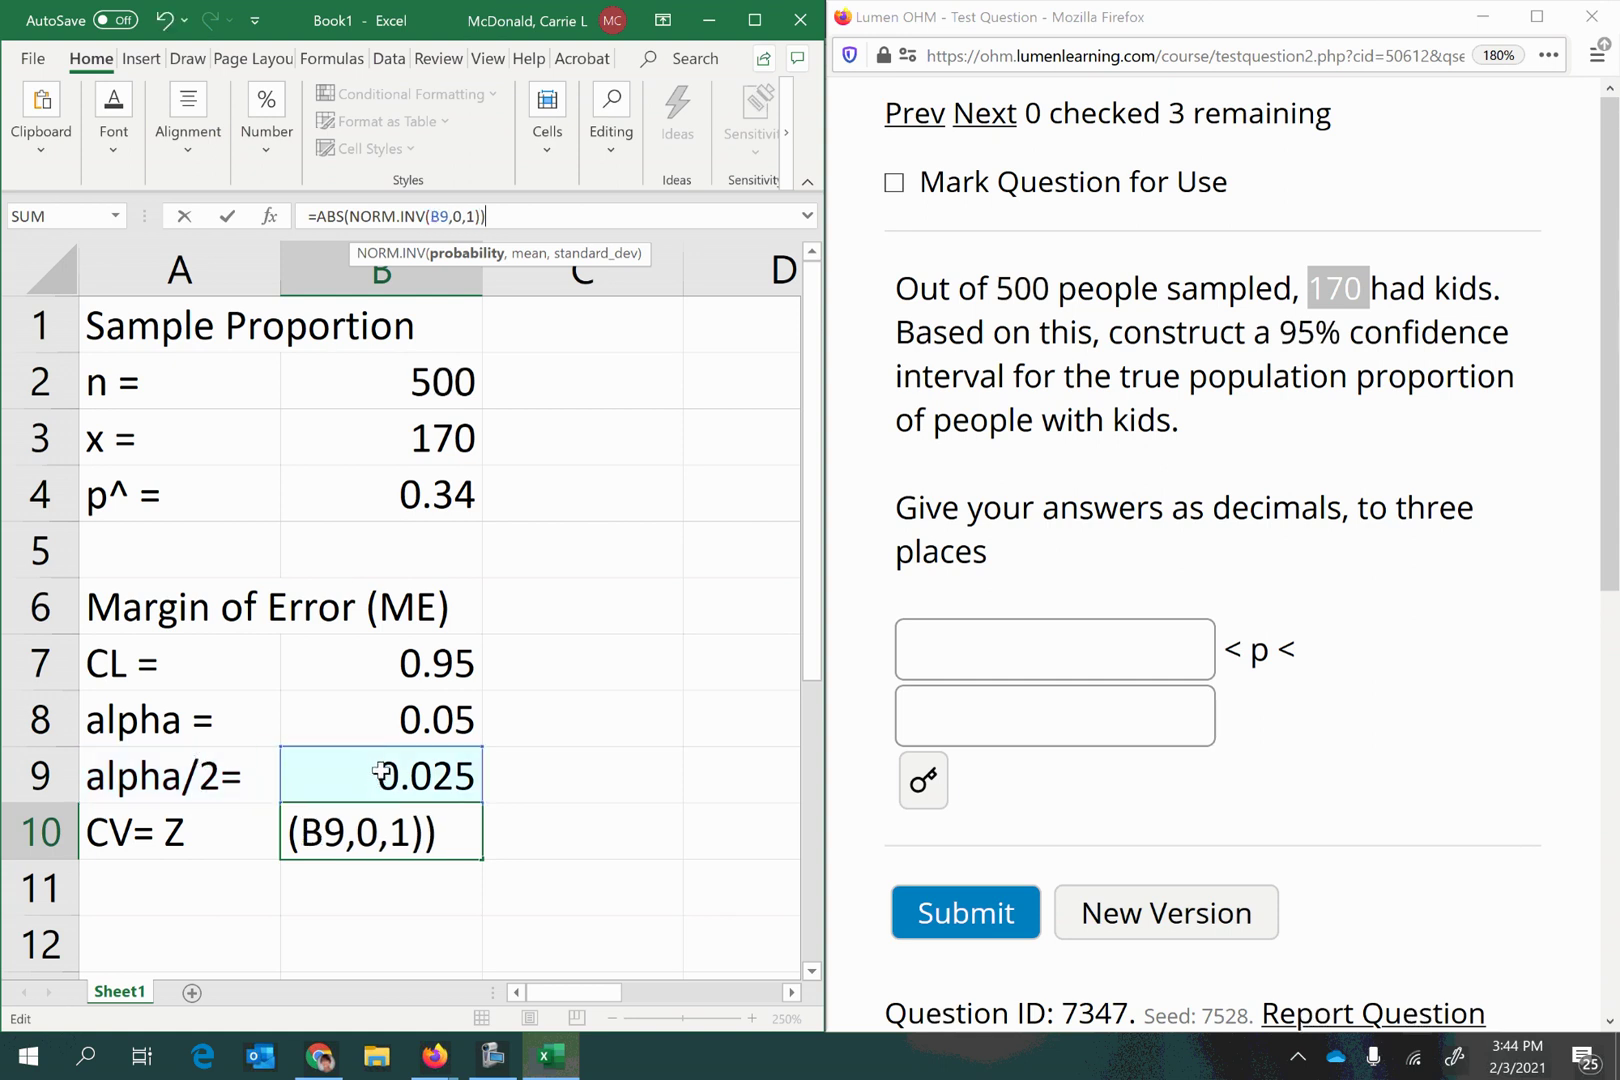
pyautogui.press('Return')
pyautogui.click(401, 842)
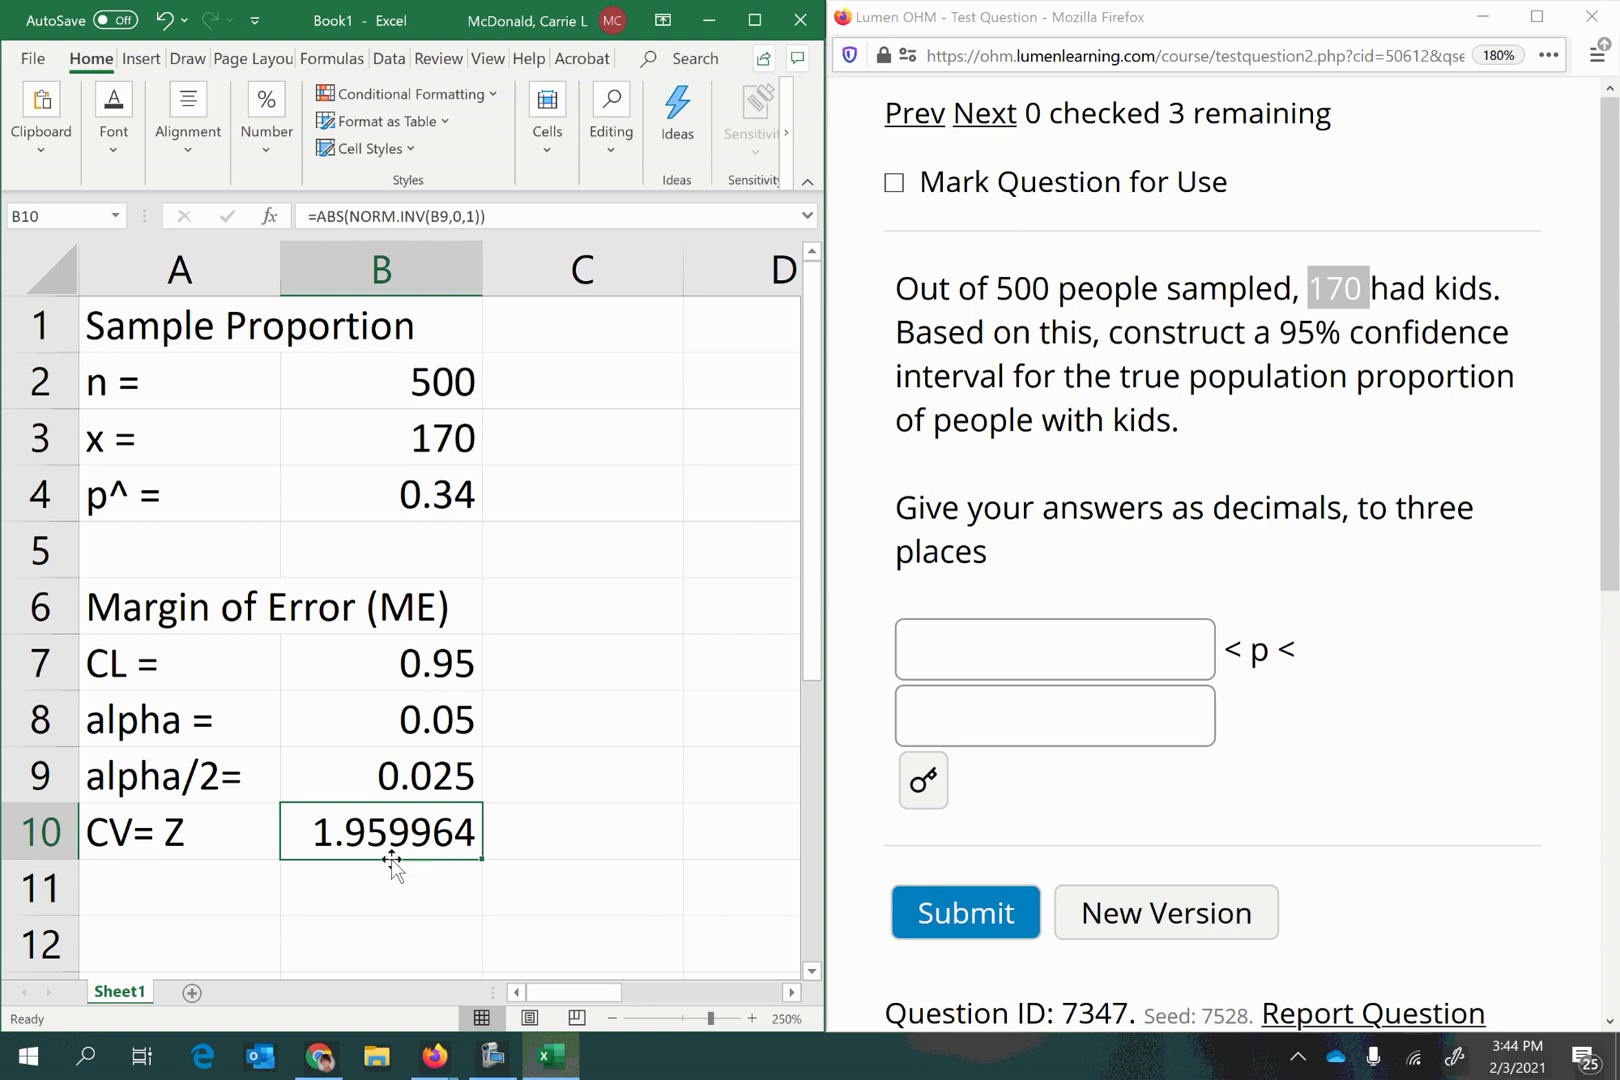
# - Enlarge the Excel window and select a purple drawing pen for handwriting
pyautogui.scroll(-1, 159, 930)
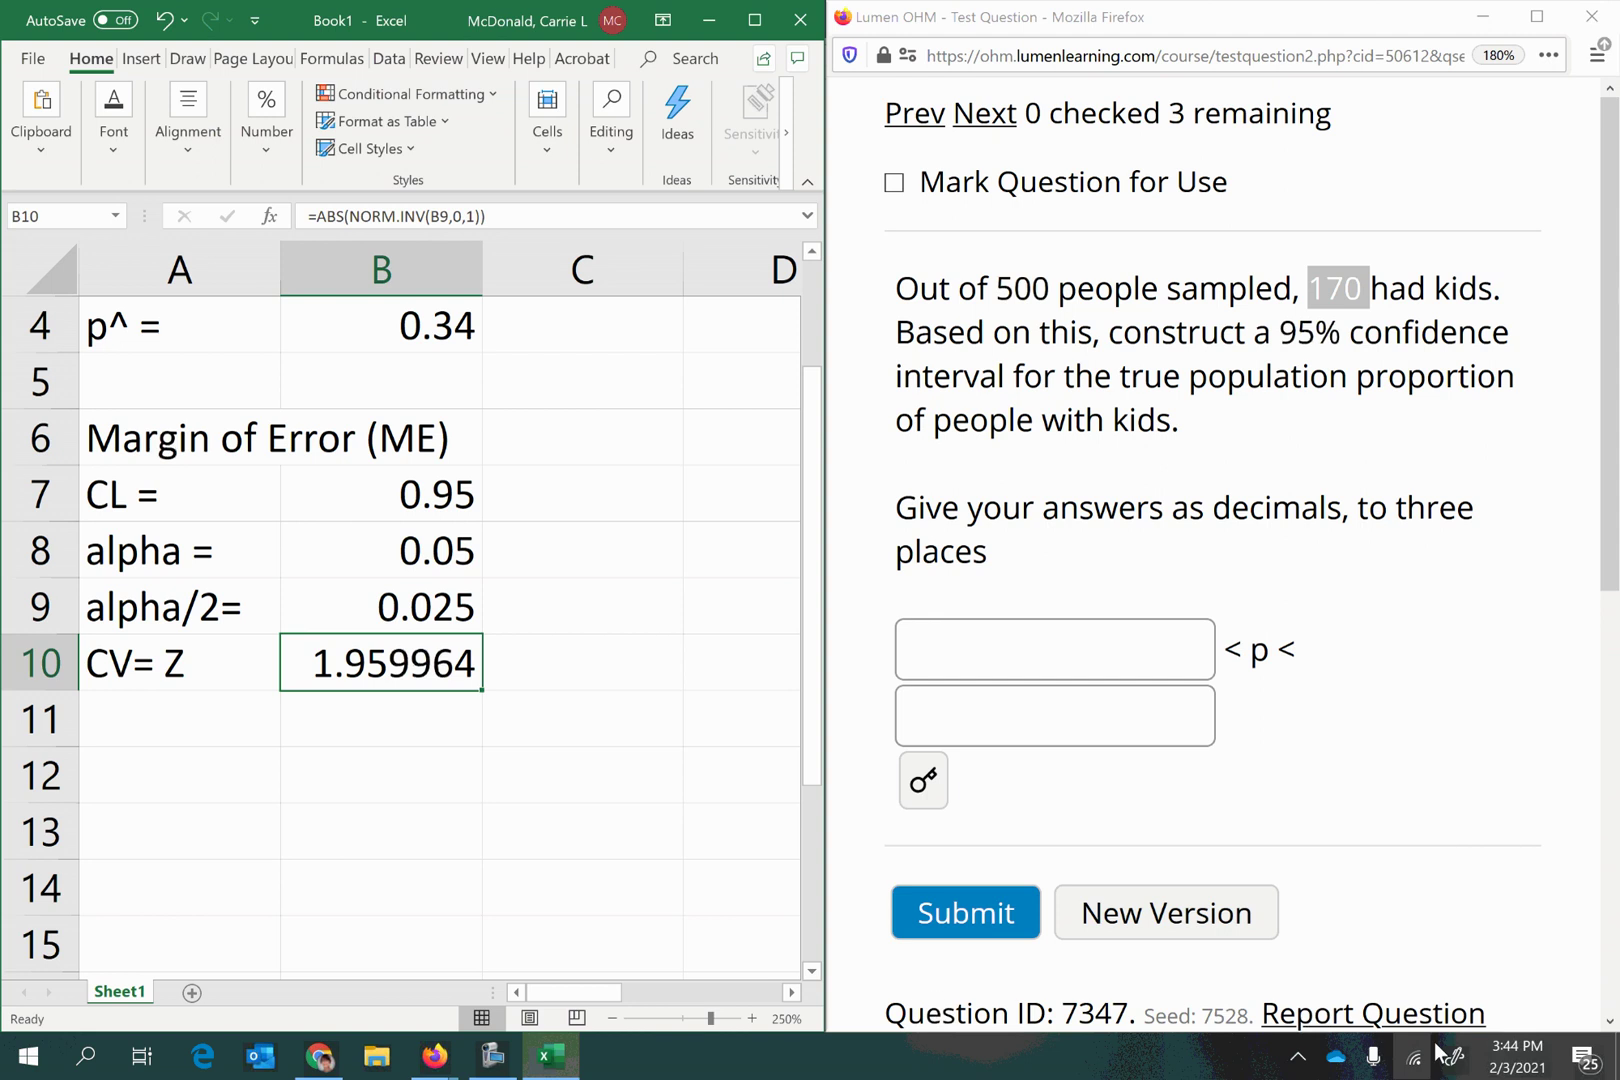
pyautogui.moveTo(824, 601); pyautogui.dragTo(1302, 620)
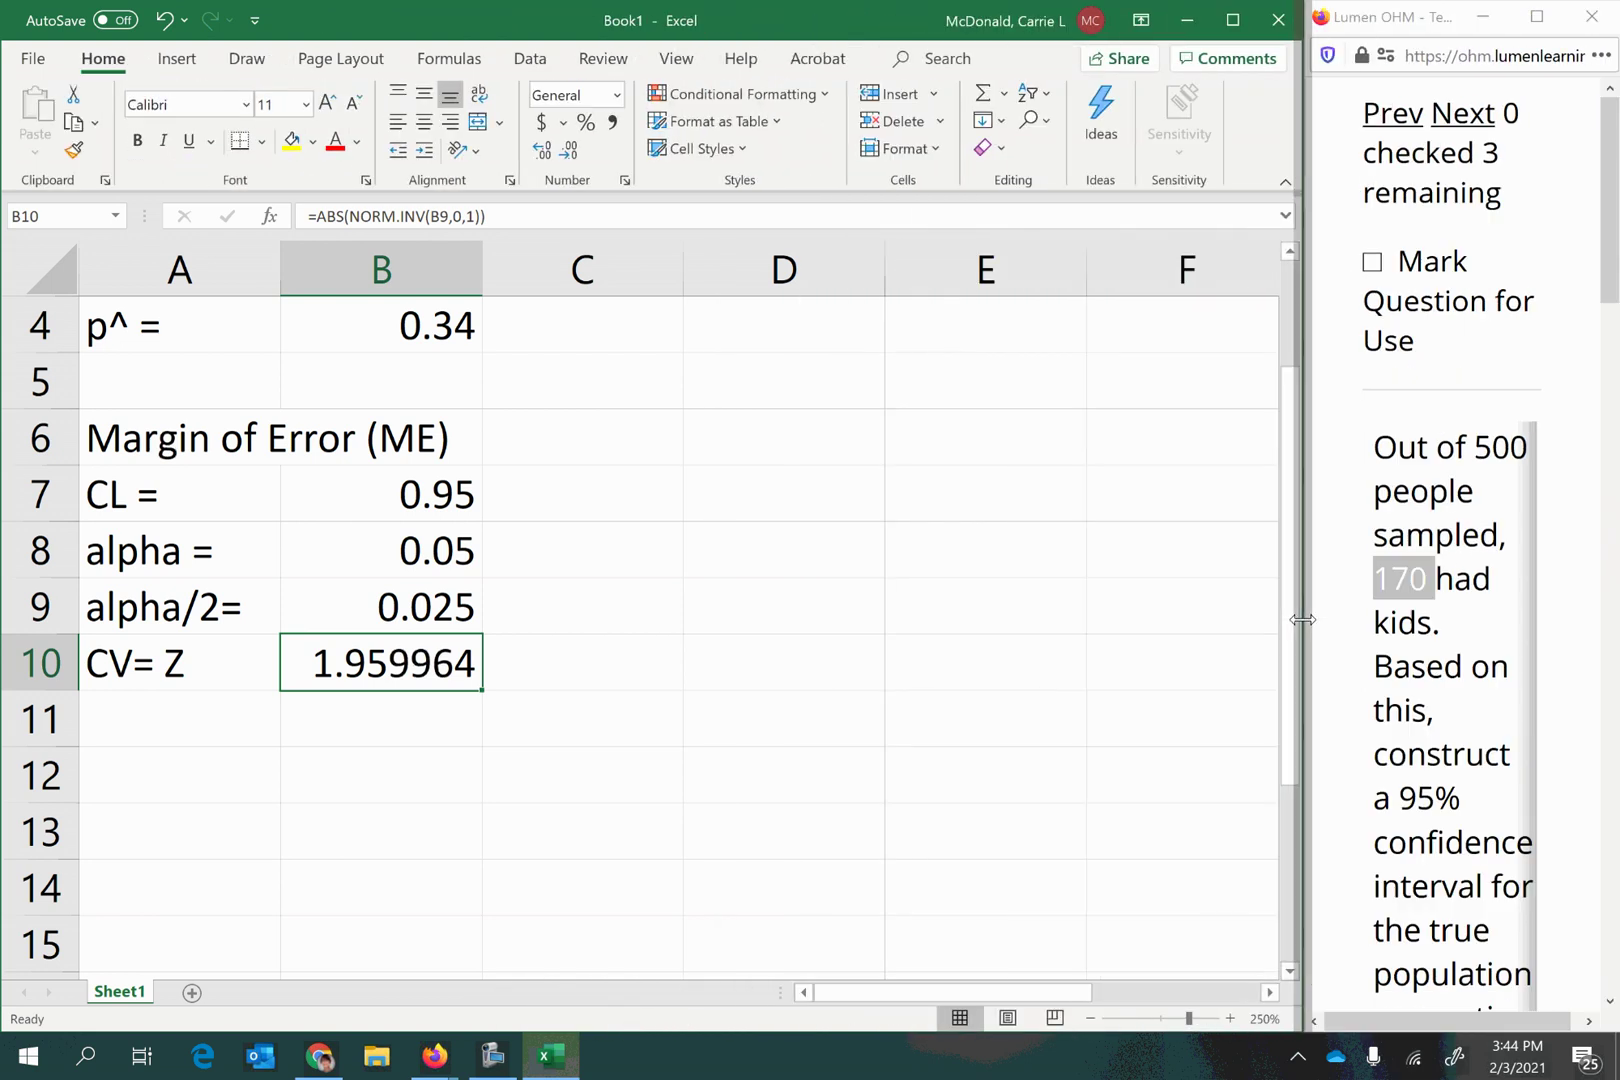
pyautogui.click(247, 59)
pyautogui.click(335, 115)
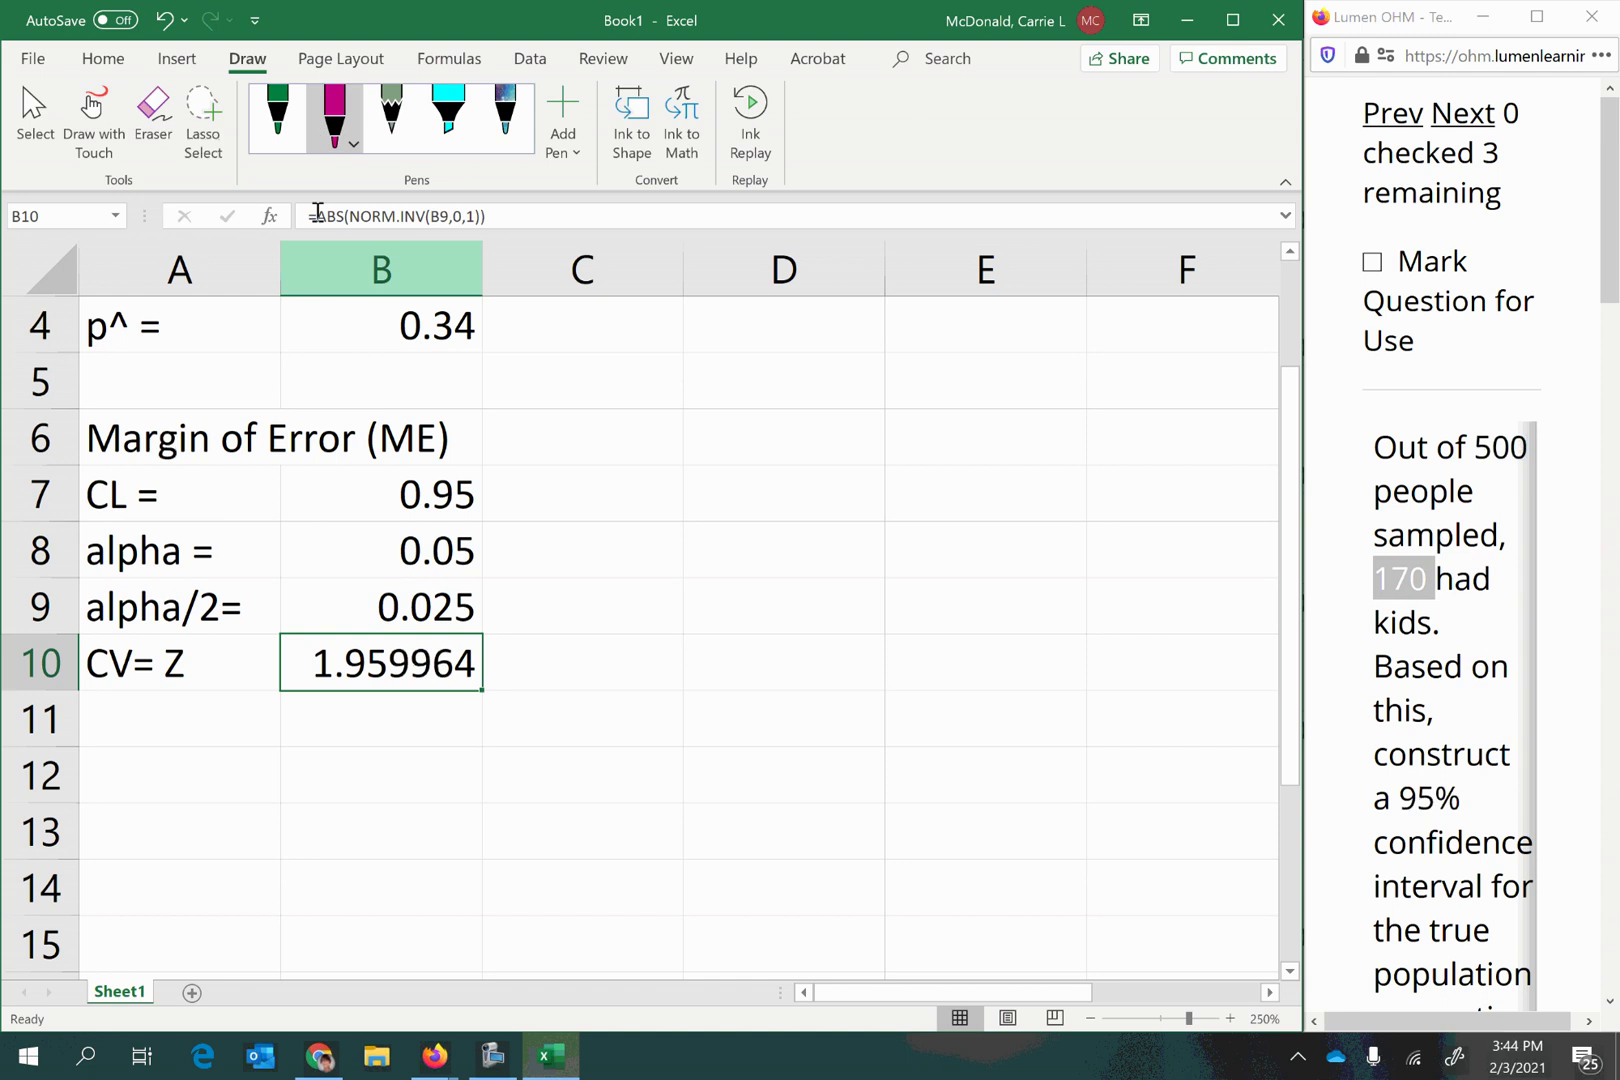
pyautogui.click(335, 115)
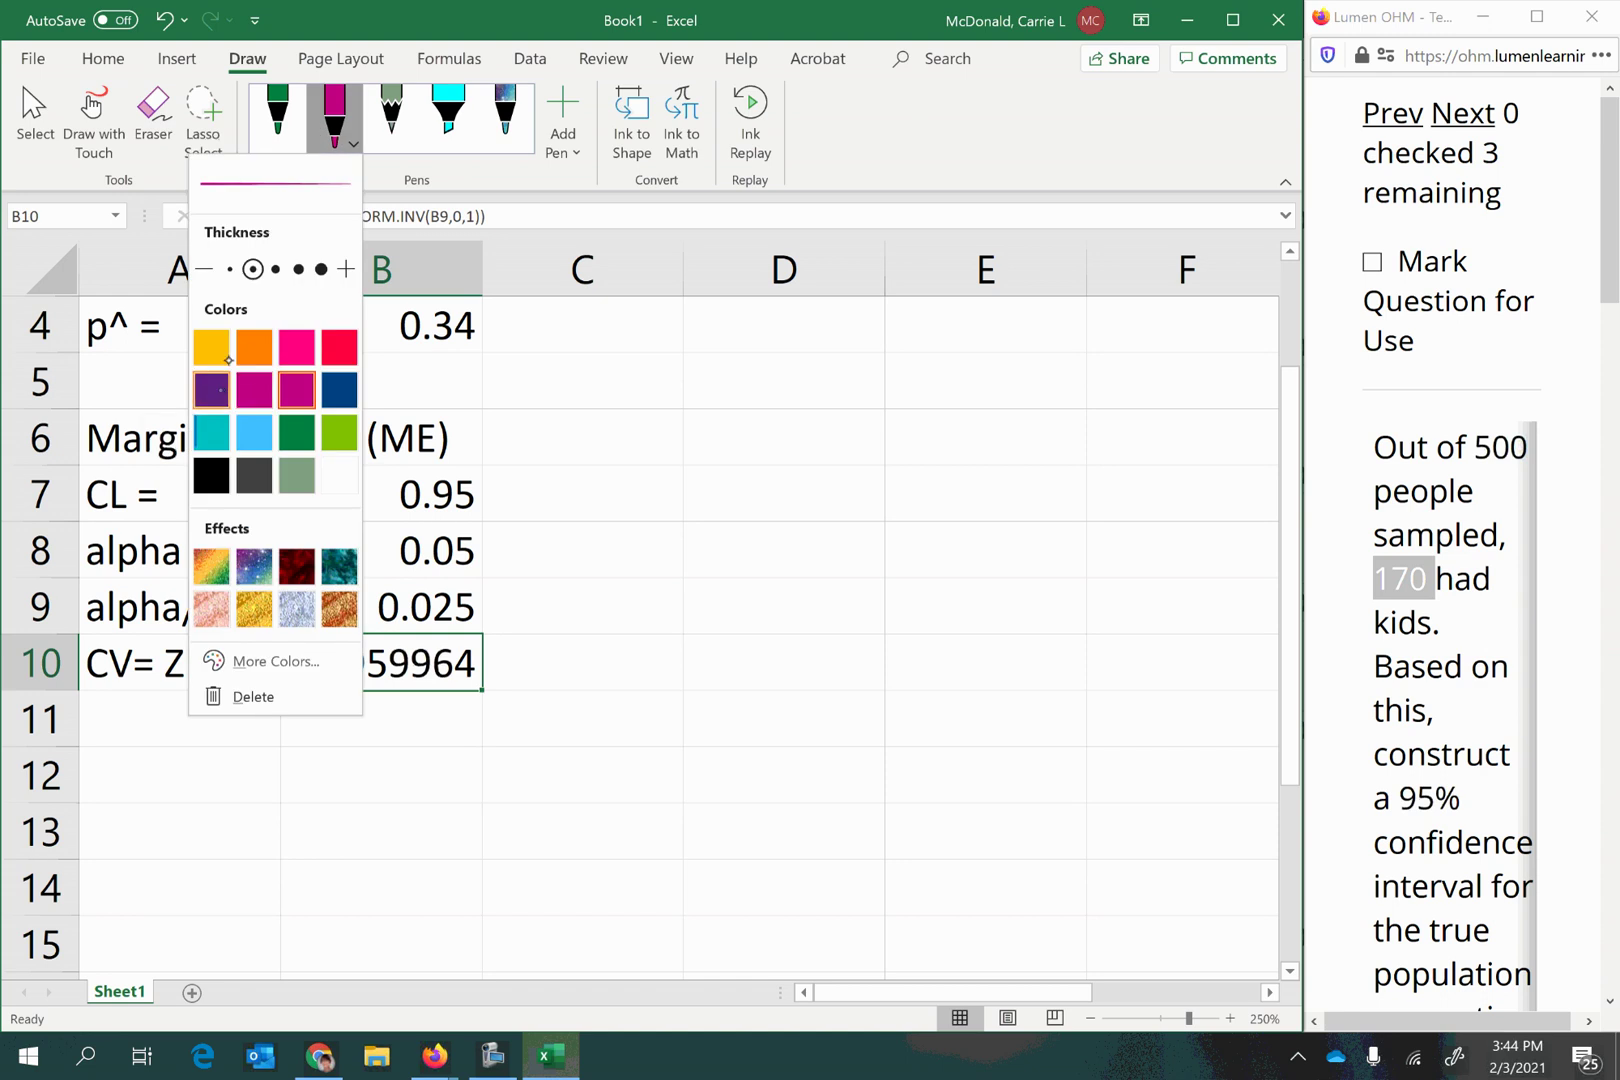
pyautogui.click(211, 390)
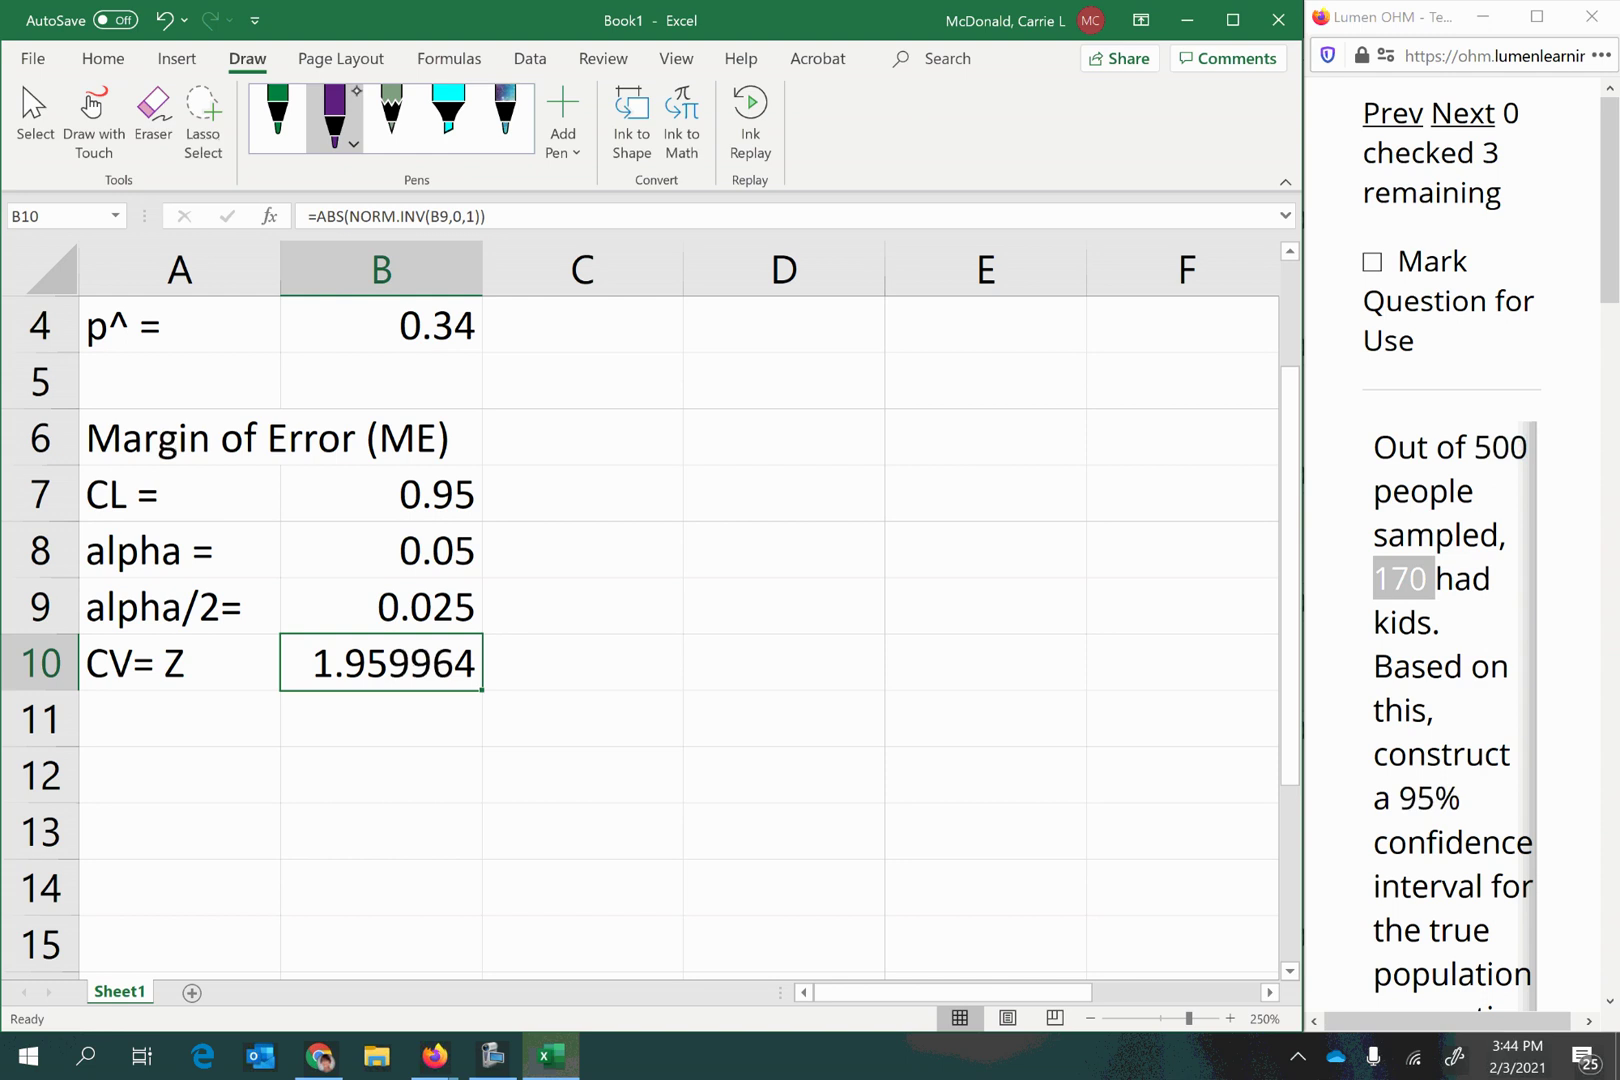
# - Handwrite ME = Z α/2 * √(p̂q̂/n) in purple beside the table
pyautogui.moveTo(675, 657)
pyautogui.mouseDown()
pyautogui.moveTo(707, 631)
pyautogui.moveTo(712, 672)
pyautogui.moveTo(757, 663)
pyautogui.mouseUp()
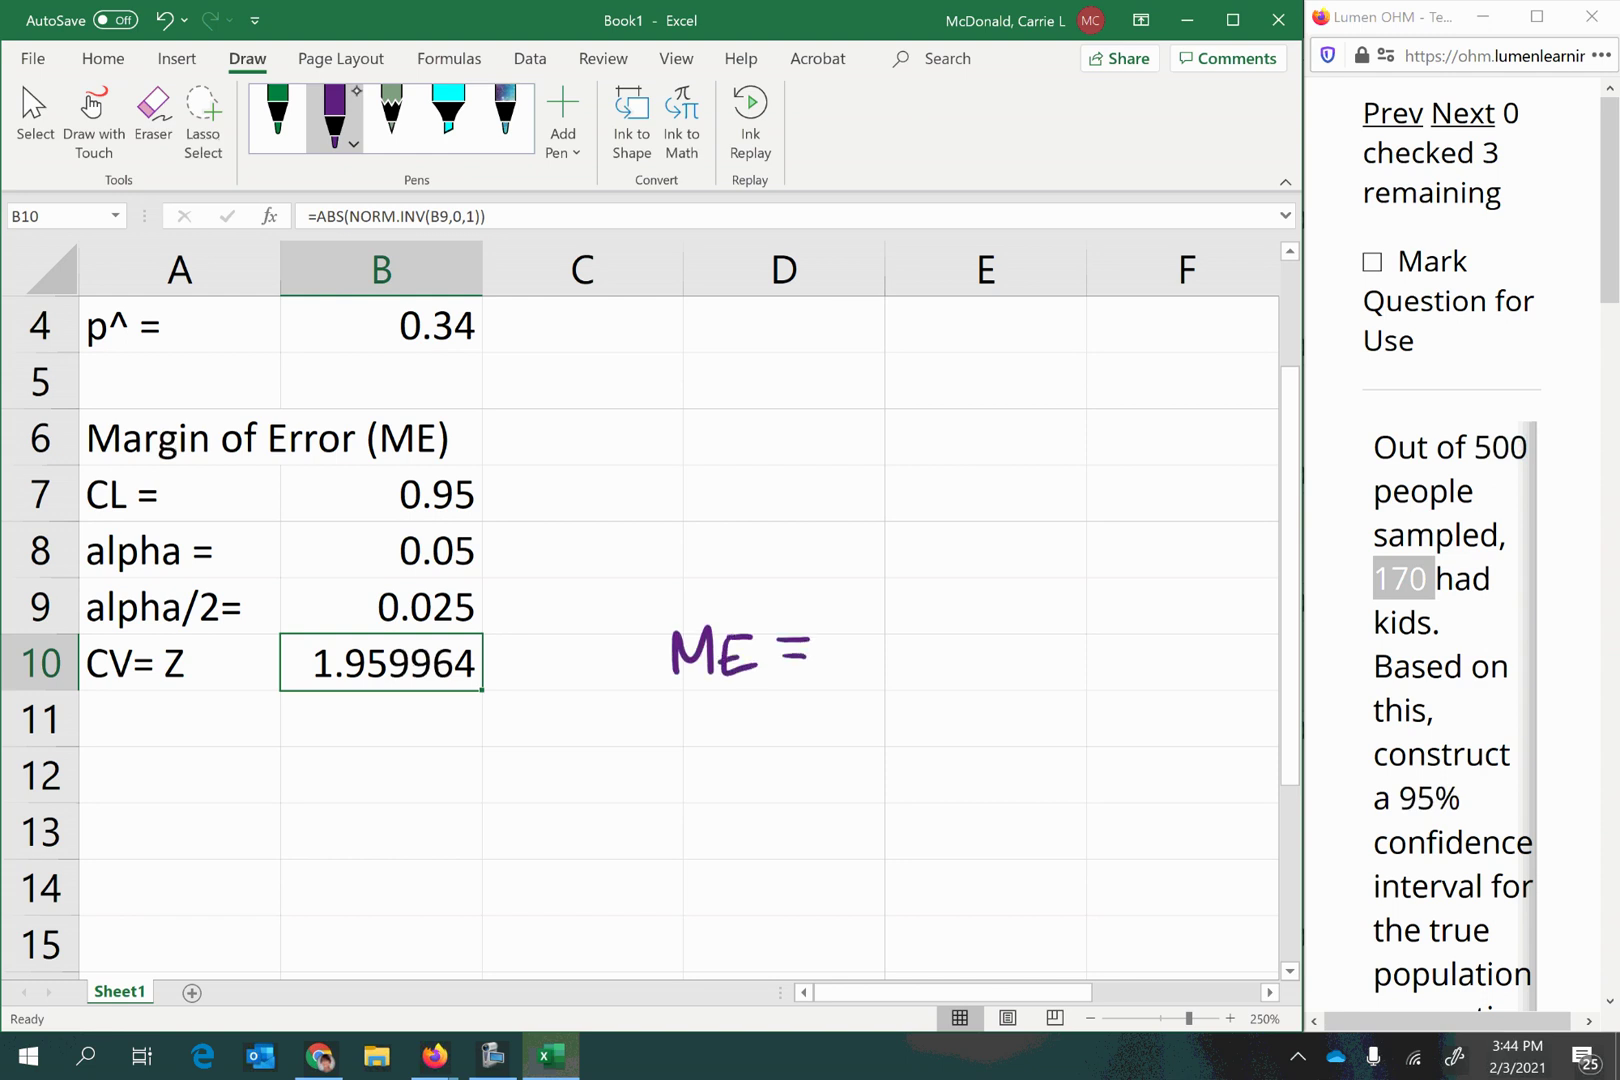
pyautogui.moveTo(847, 628)
pyautogui.mouseDown()
pyautogui.moveTo(888, 630)
pyautogui.moveTo(906, 705)
pyautogui.mouseUp()
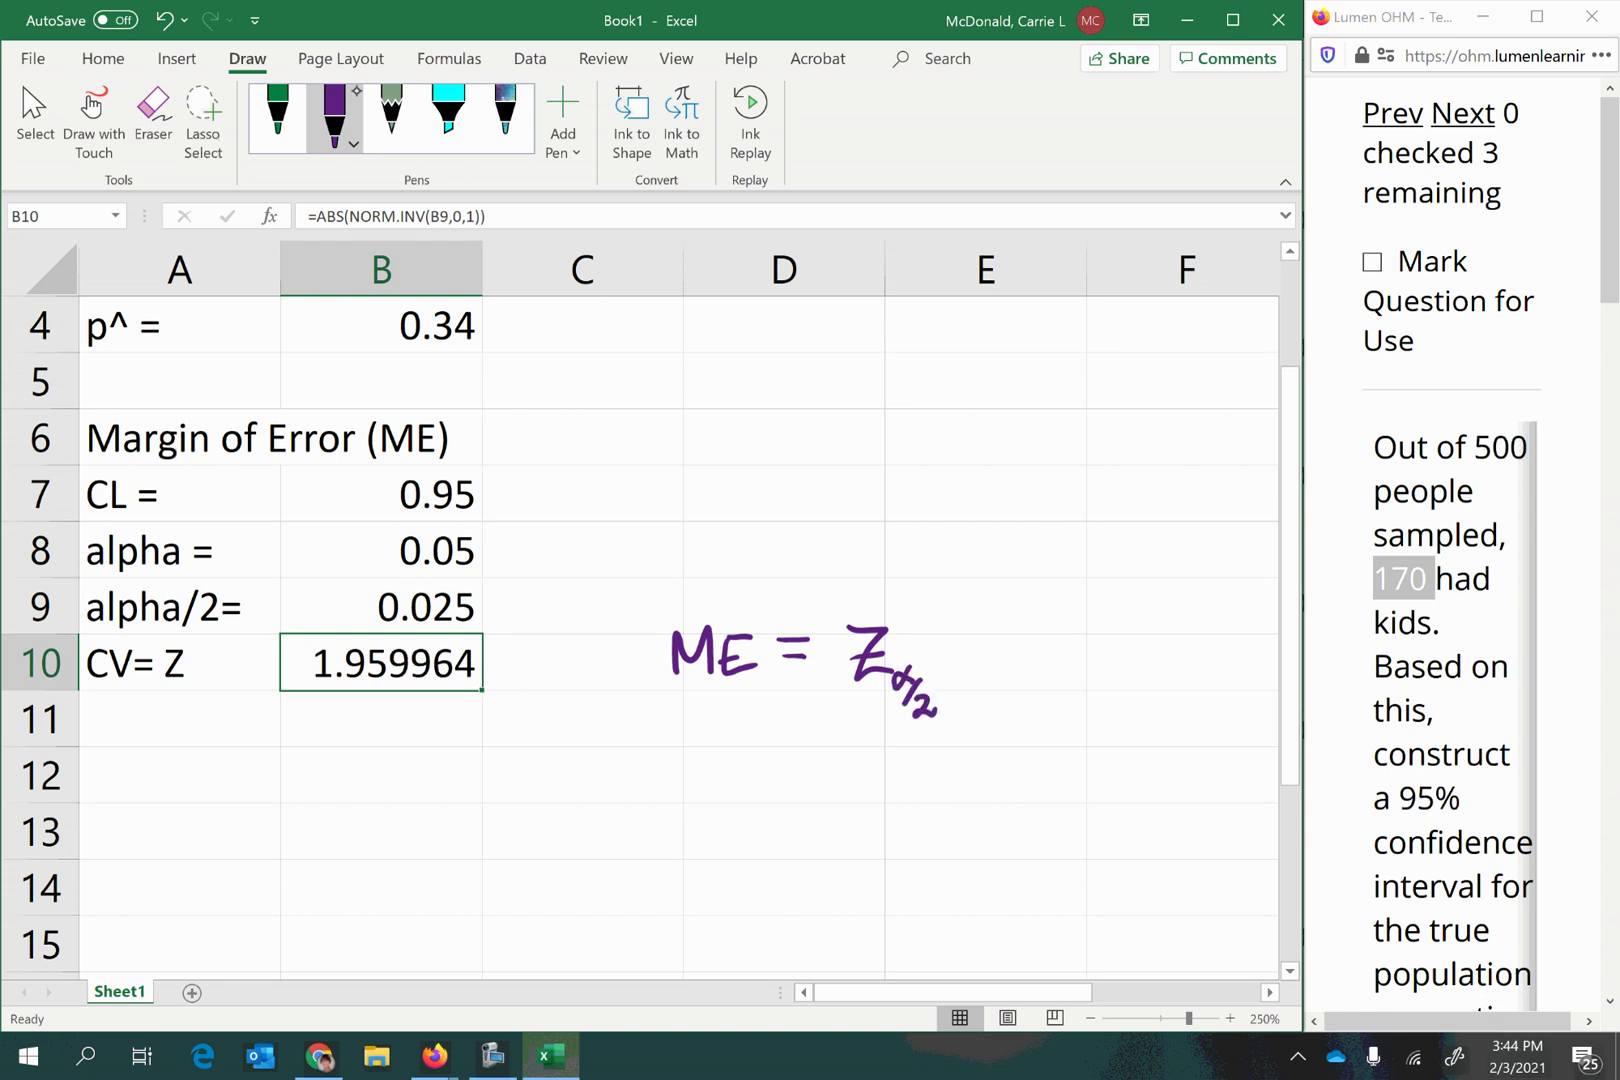
pyautogui.moveTo(958, 630); pyautogui.dragTo(941, 657)
pyautogui.moveTo(945, 633); pyautogui.dragTo(956, 646)
pyautogui.moveTo(996, 727)
pyautogui.mouseDown()
pyautogui.moveTo(993, 602)
pyautogui.moveTo(1013, 581)
pyautogui.moveTo(1175, 553)
pyautogui.mouseUp()
pyautogui.moveTo(1021, 612)
pyautogui.mouseDown()
pyautogui.moveTo(1034, 657)
pyautogui.moveTo(1041, 607)
pyautogui.moveTo(1108, 657)
pyautogui.mouseUp()
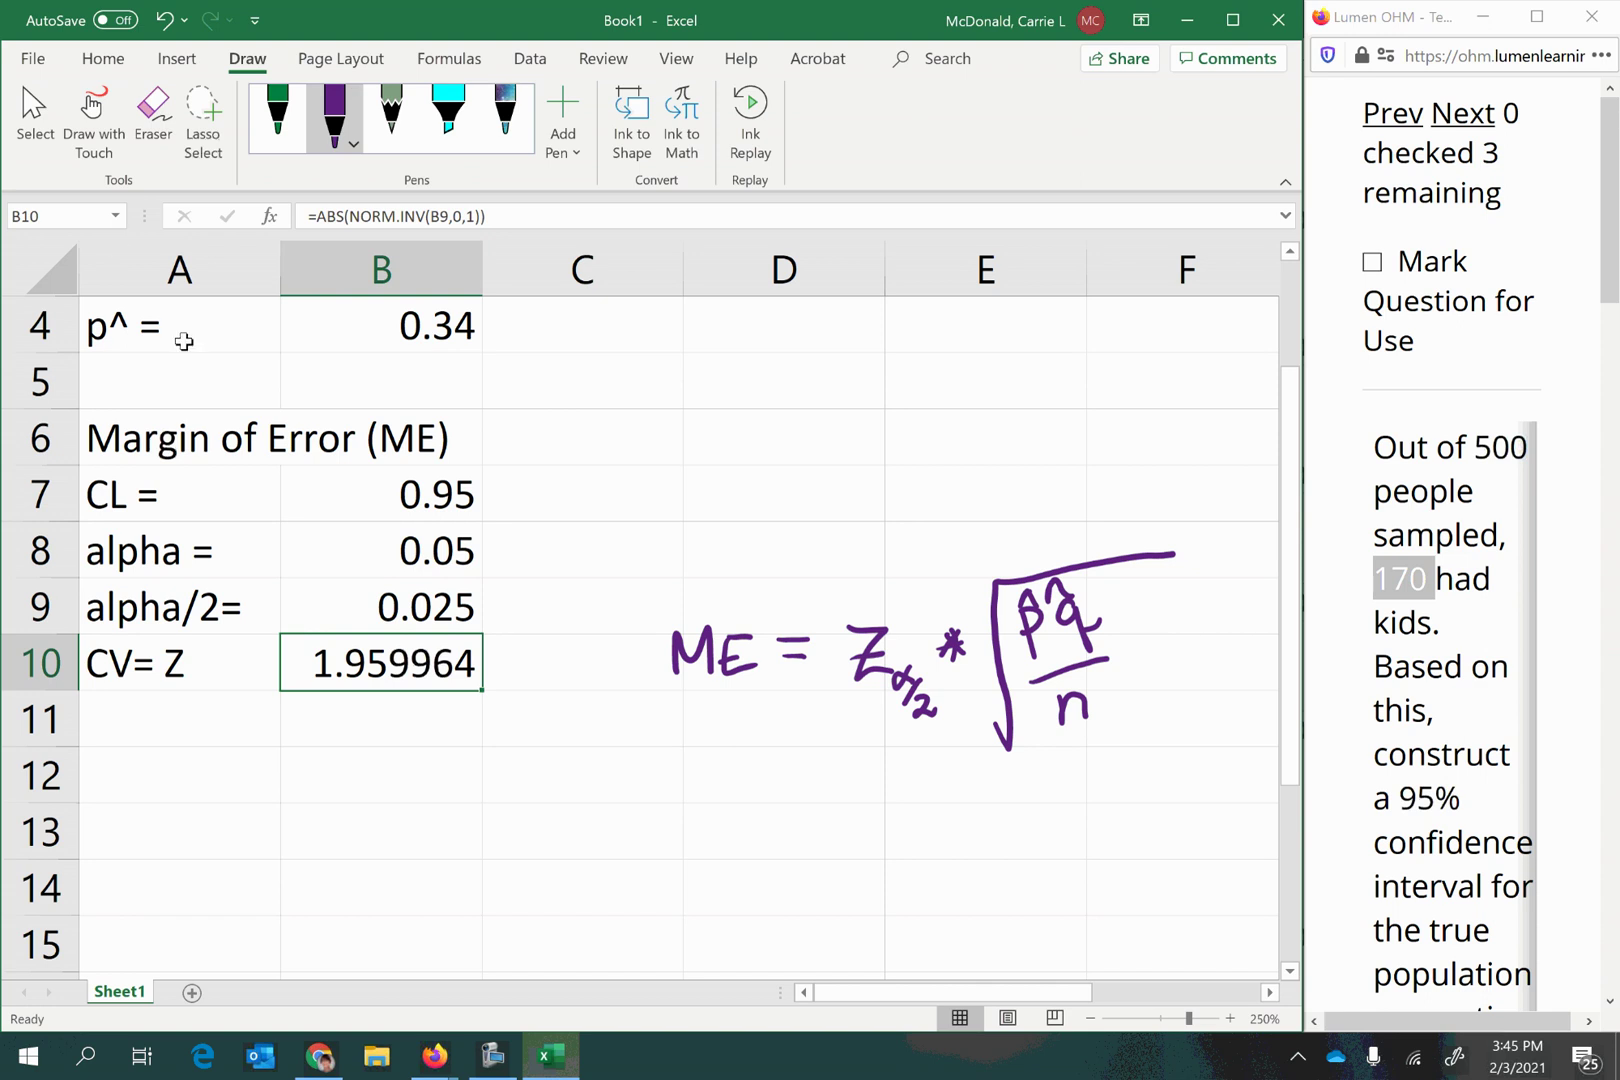
# - Add the label 'q^ =' in A5 with =1-B4 in B5, giving 0.66
pyautogui.click(205, 380)
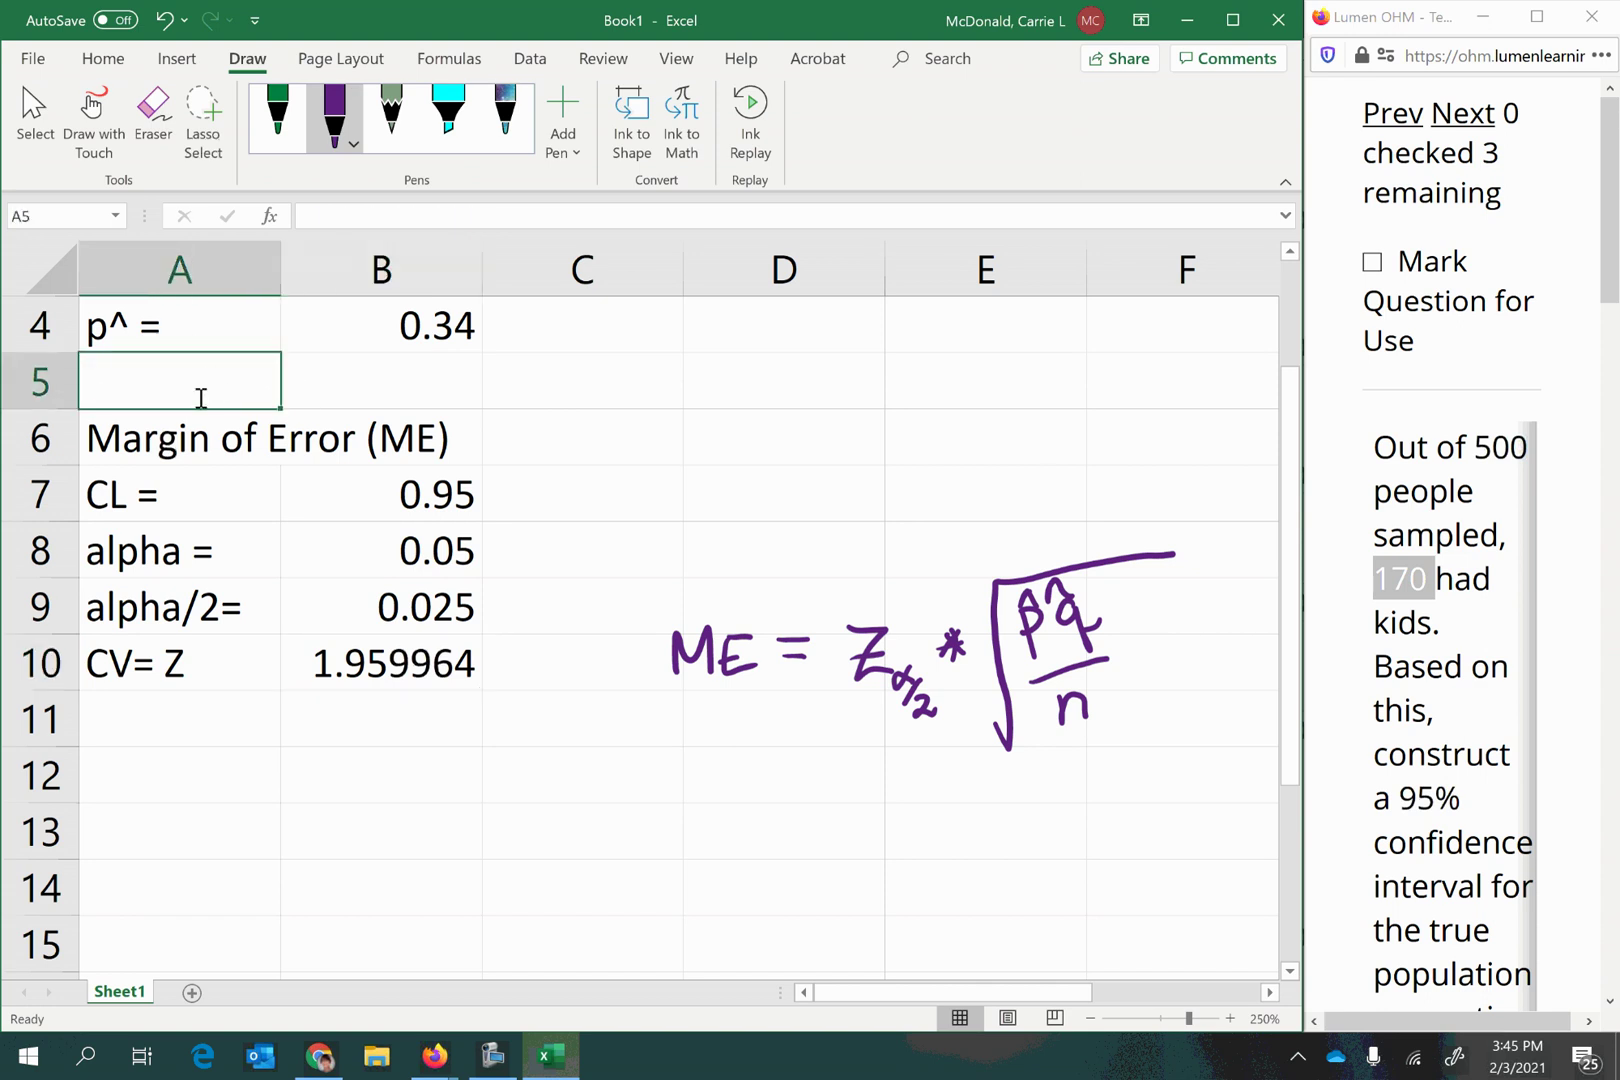
pyautogui.write('q^ =')
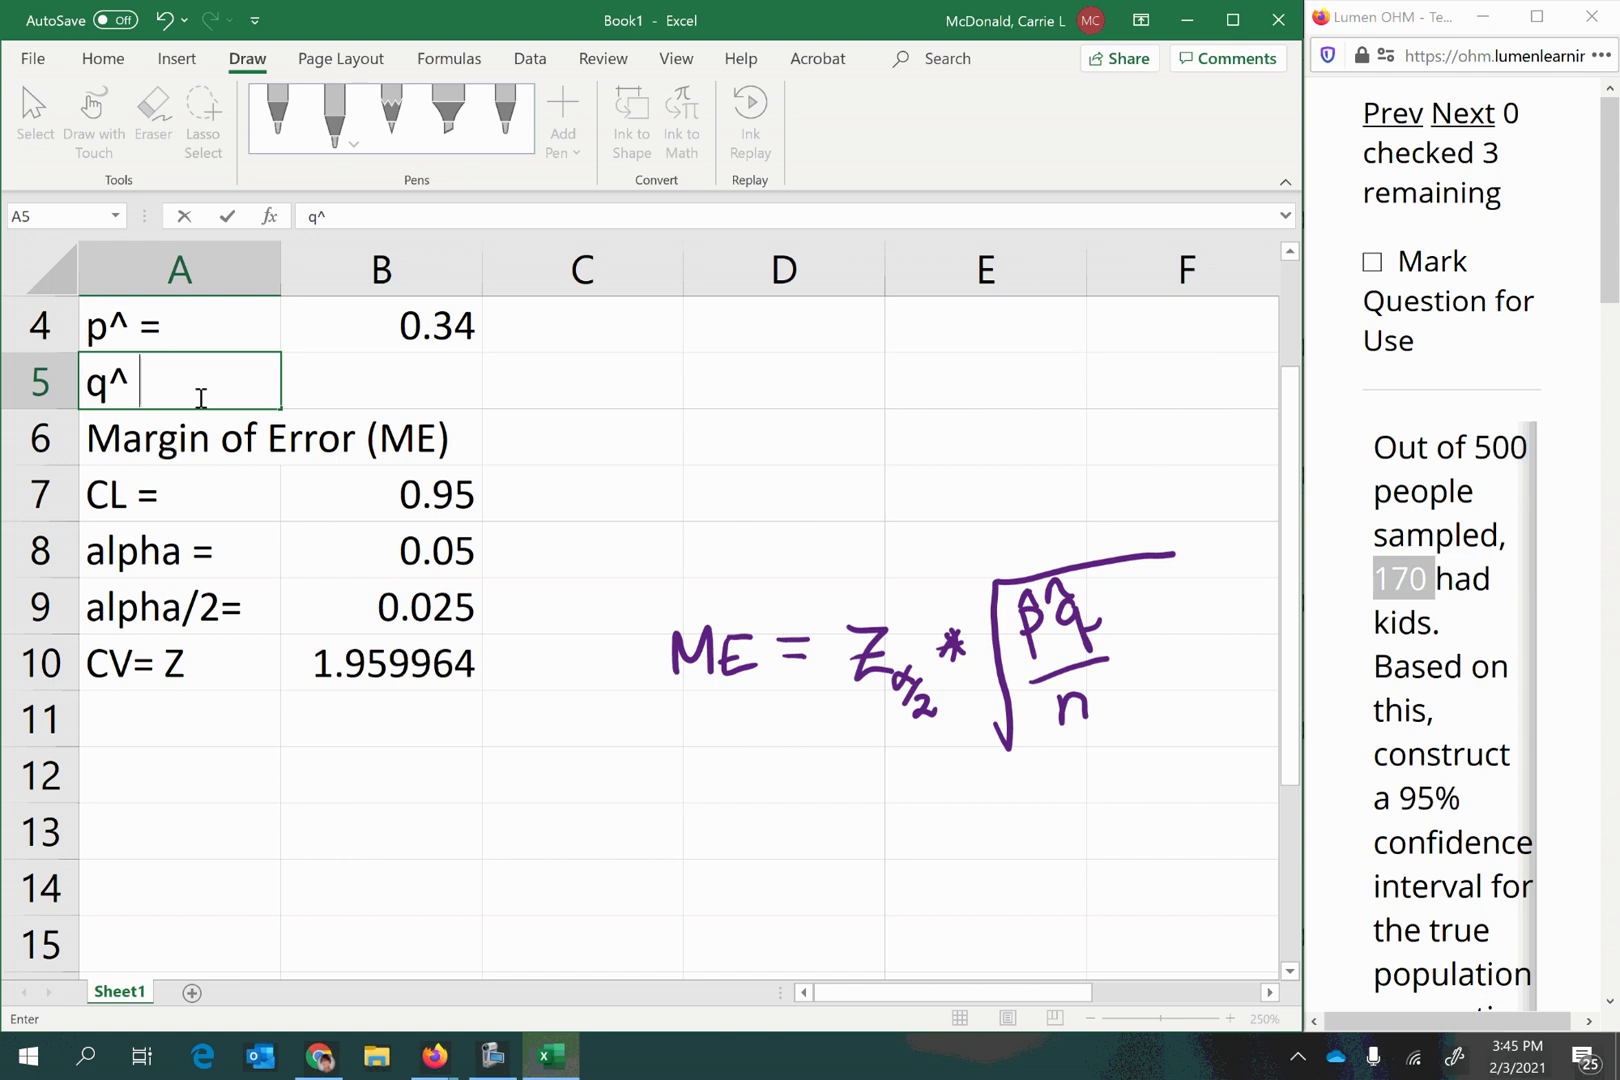
pyautogui.press('Tab')
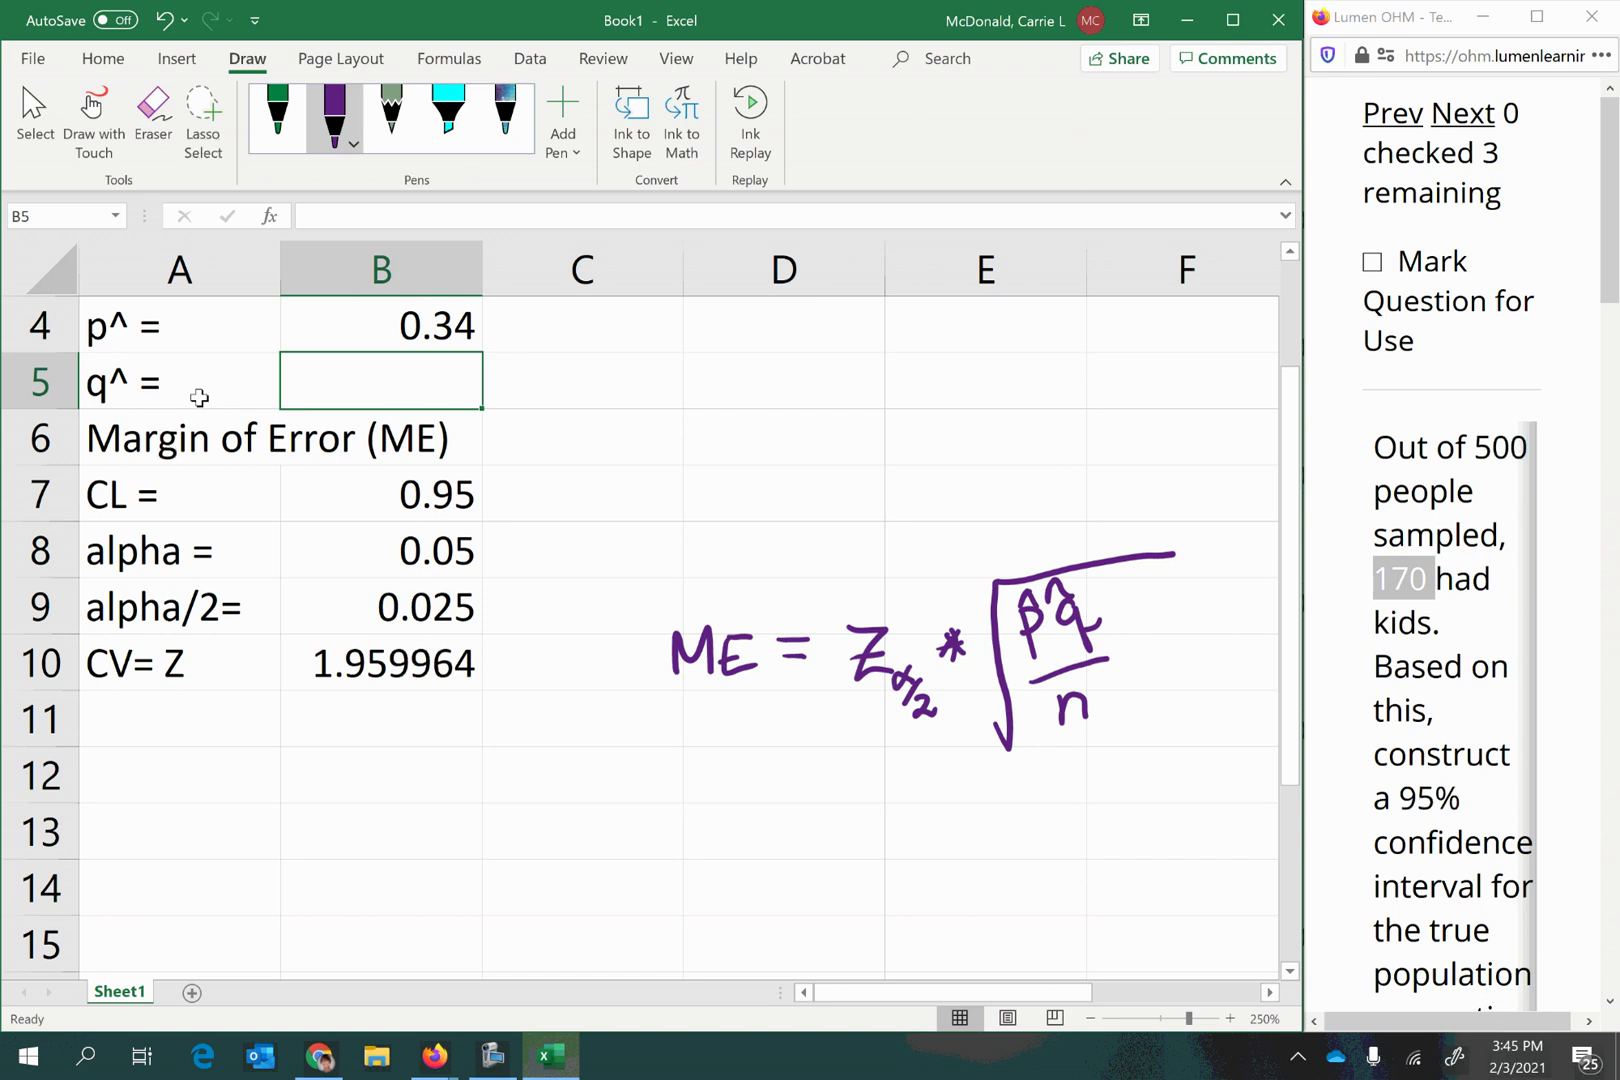
pyautogui.write('=1-')
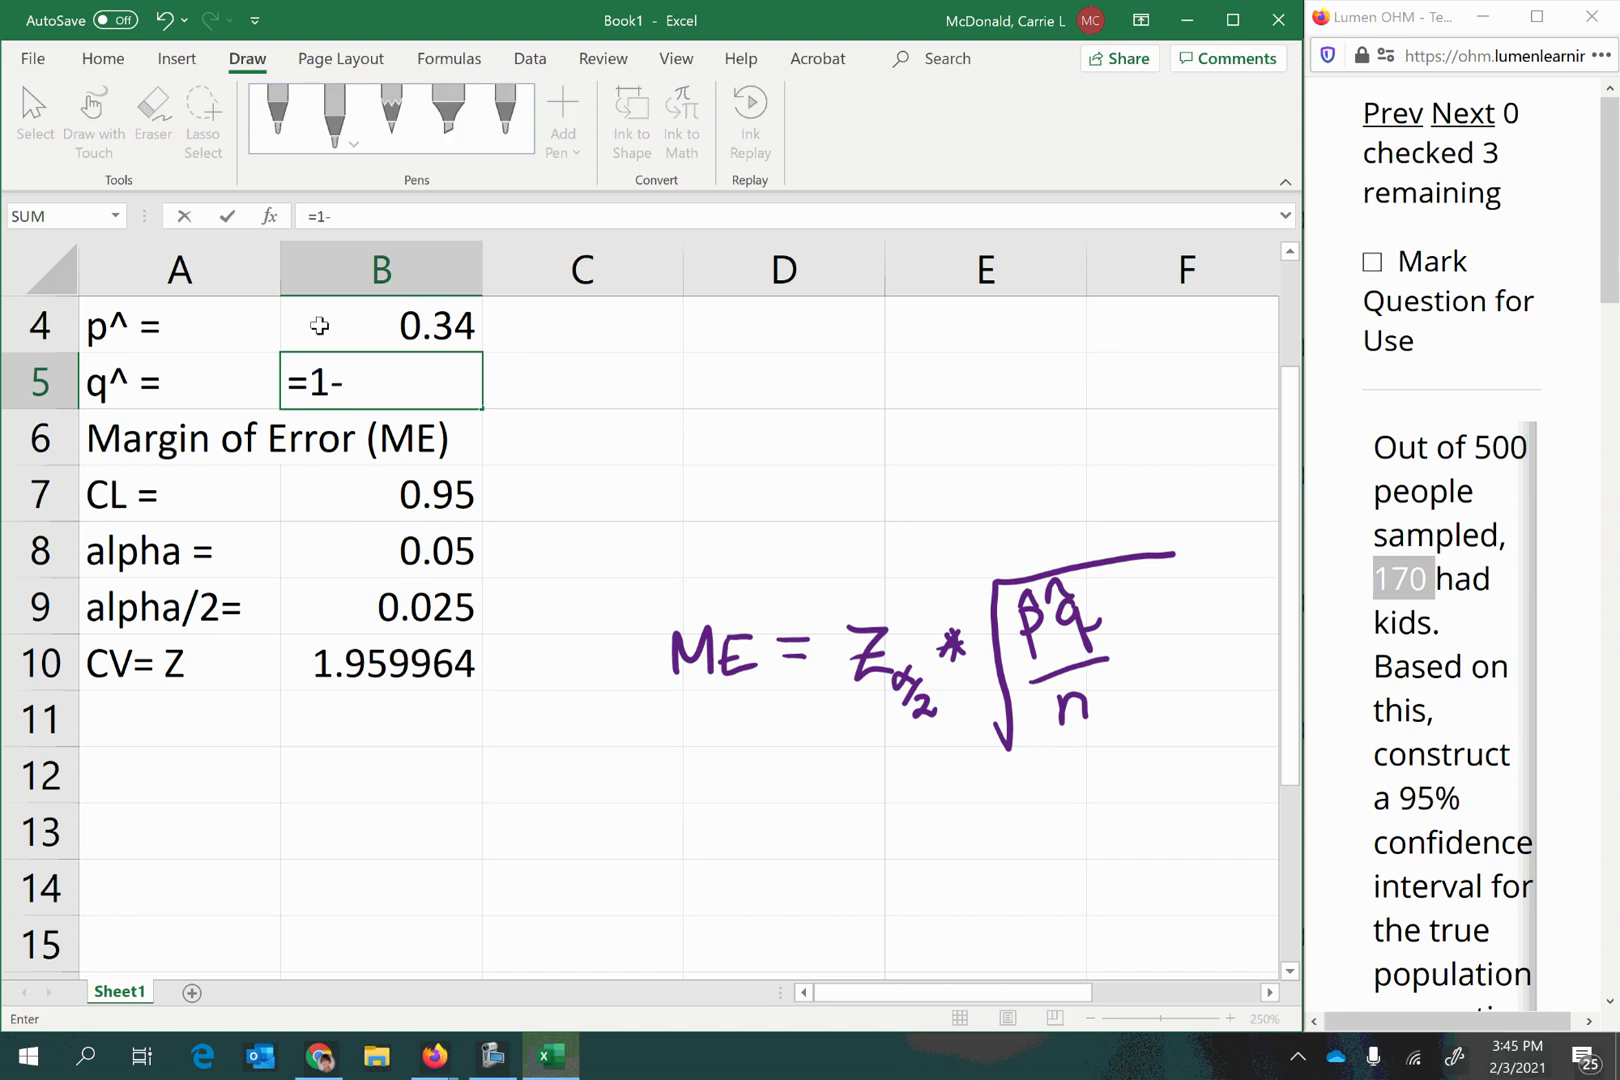
pyautogui.click(336, 337)
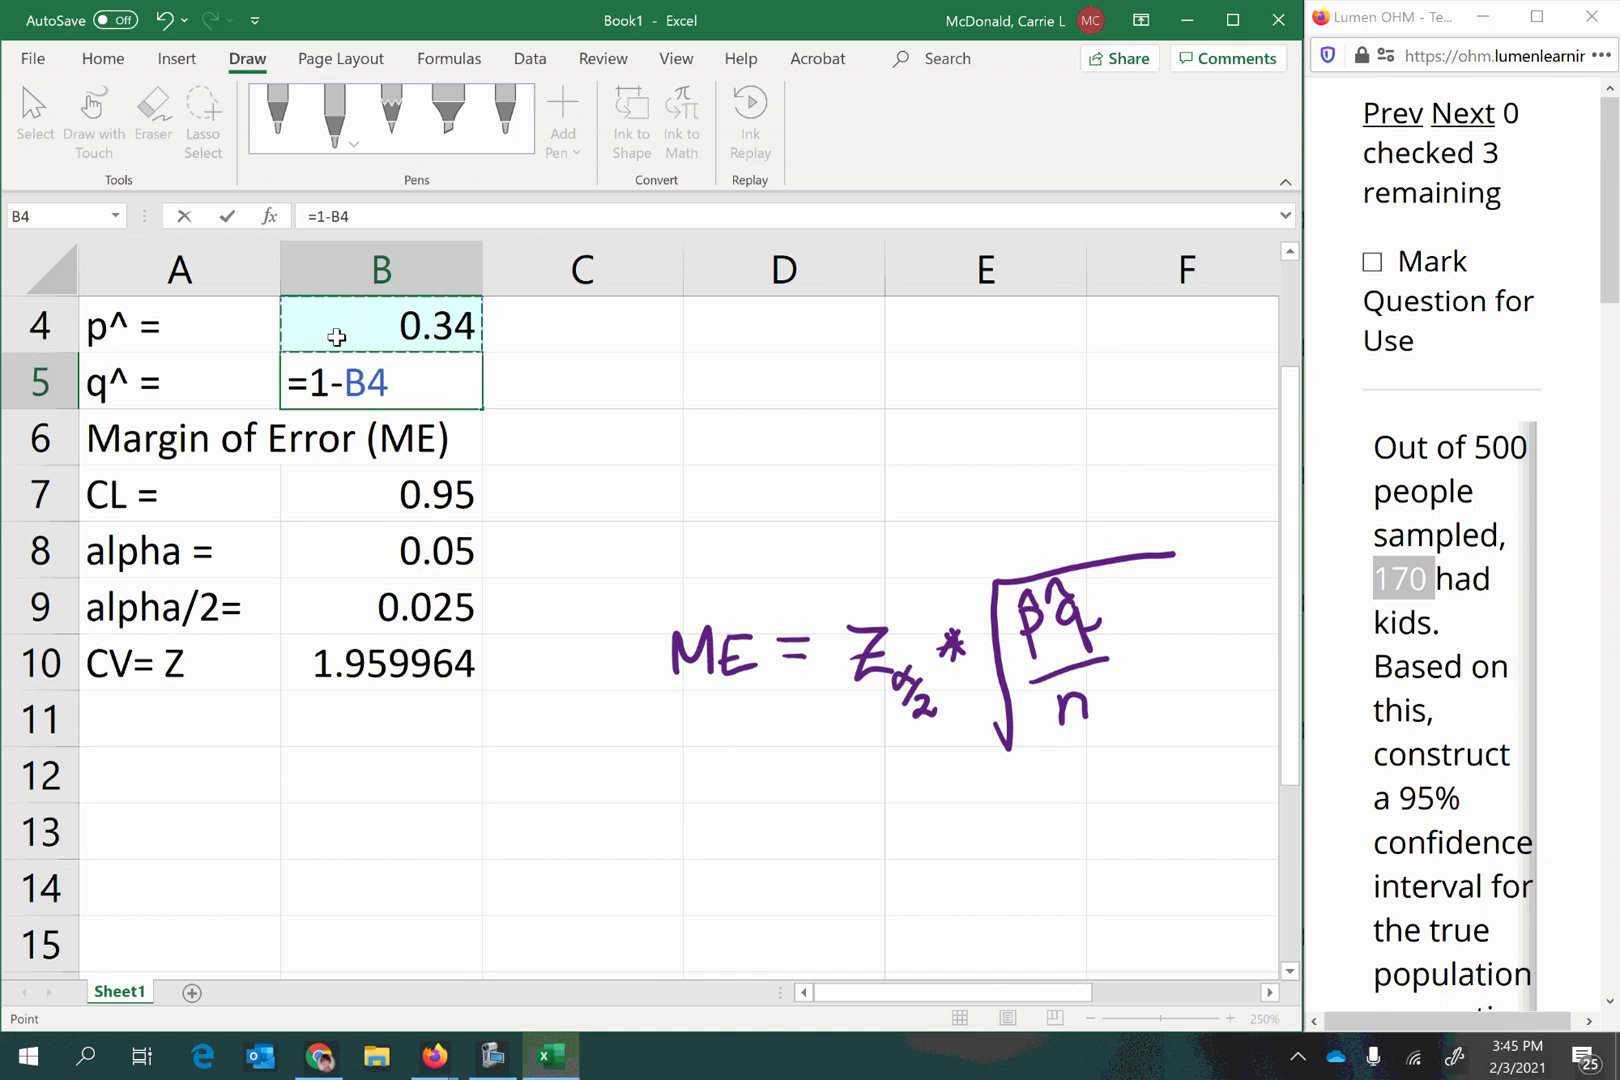
pyautogui.press('Return')
pyautogui.click(387, 386)
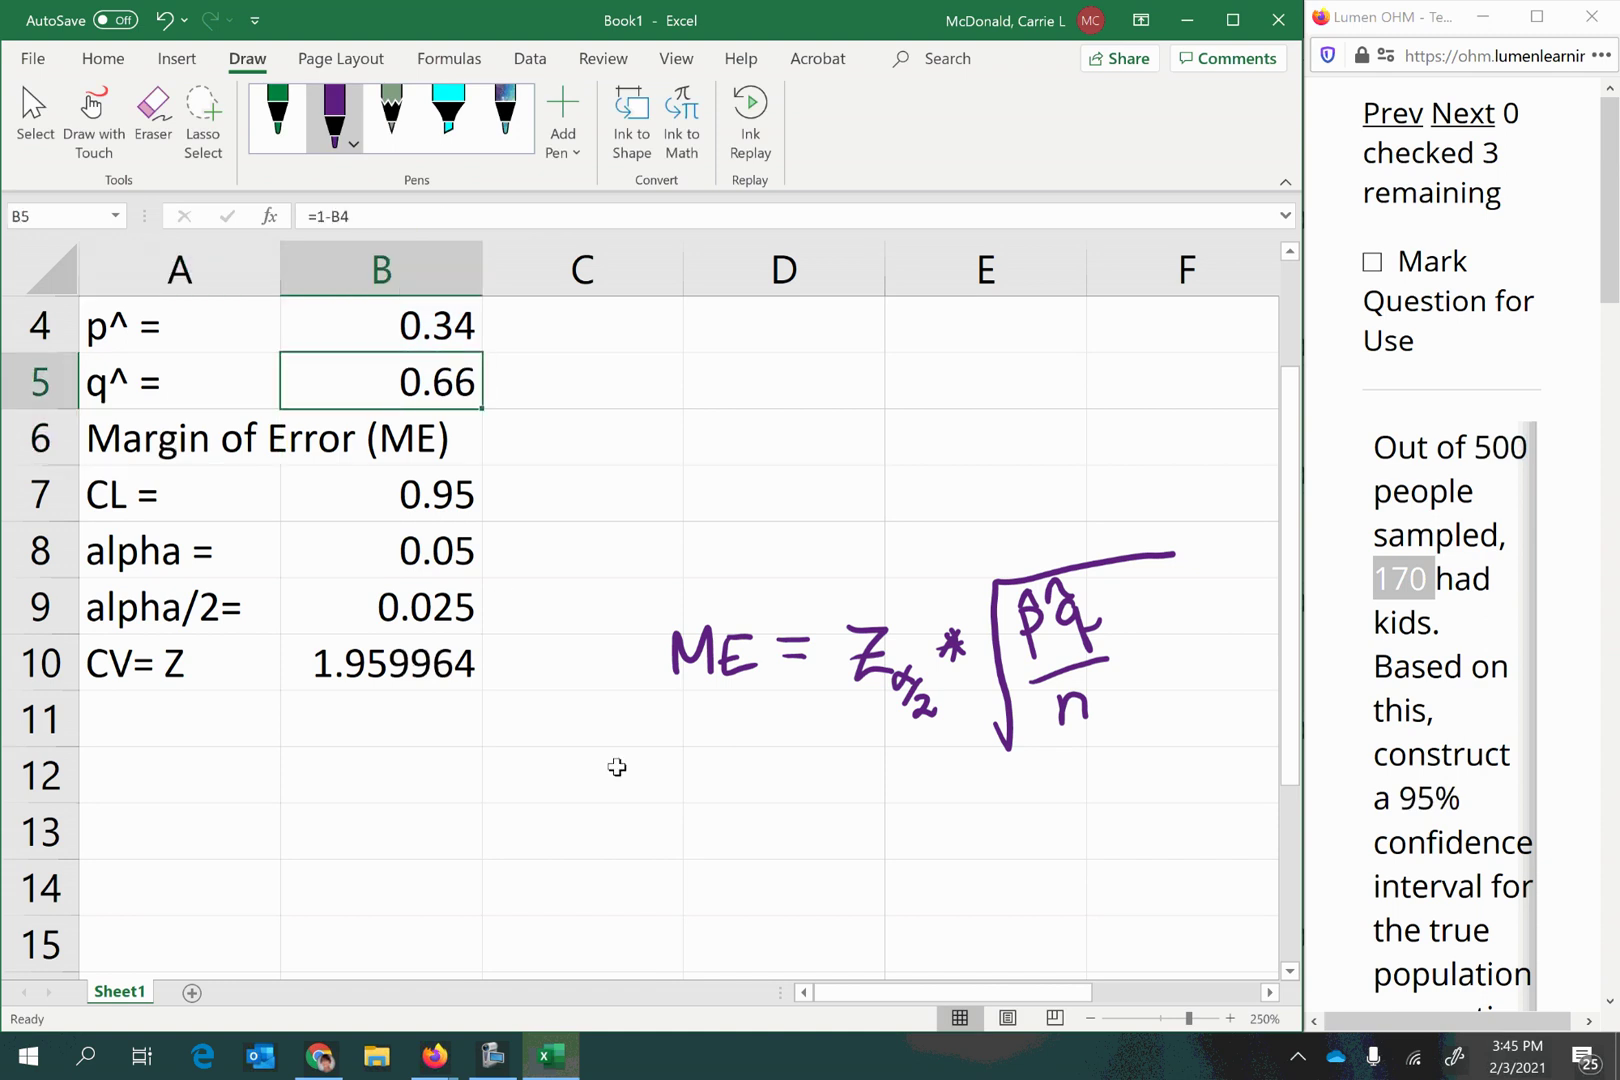
pyautogui.click(202, 736)
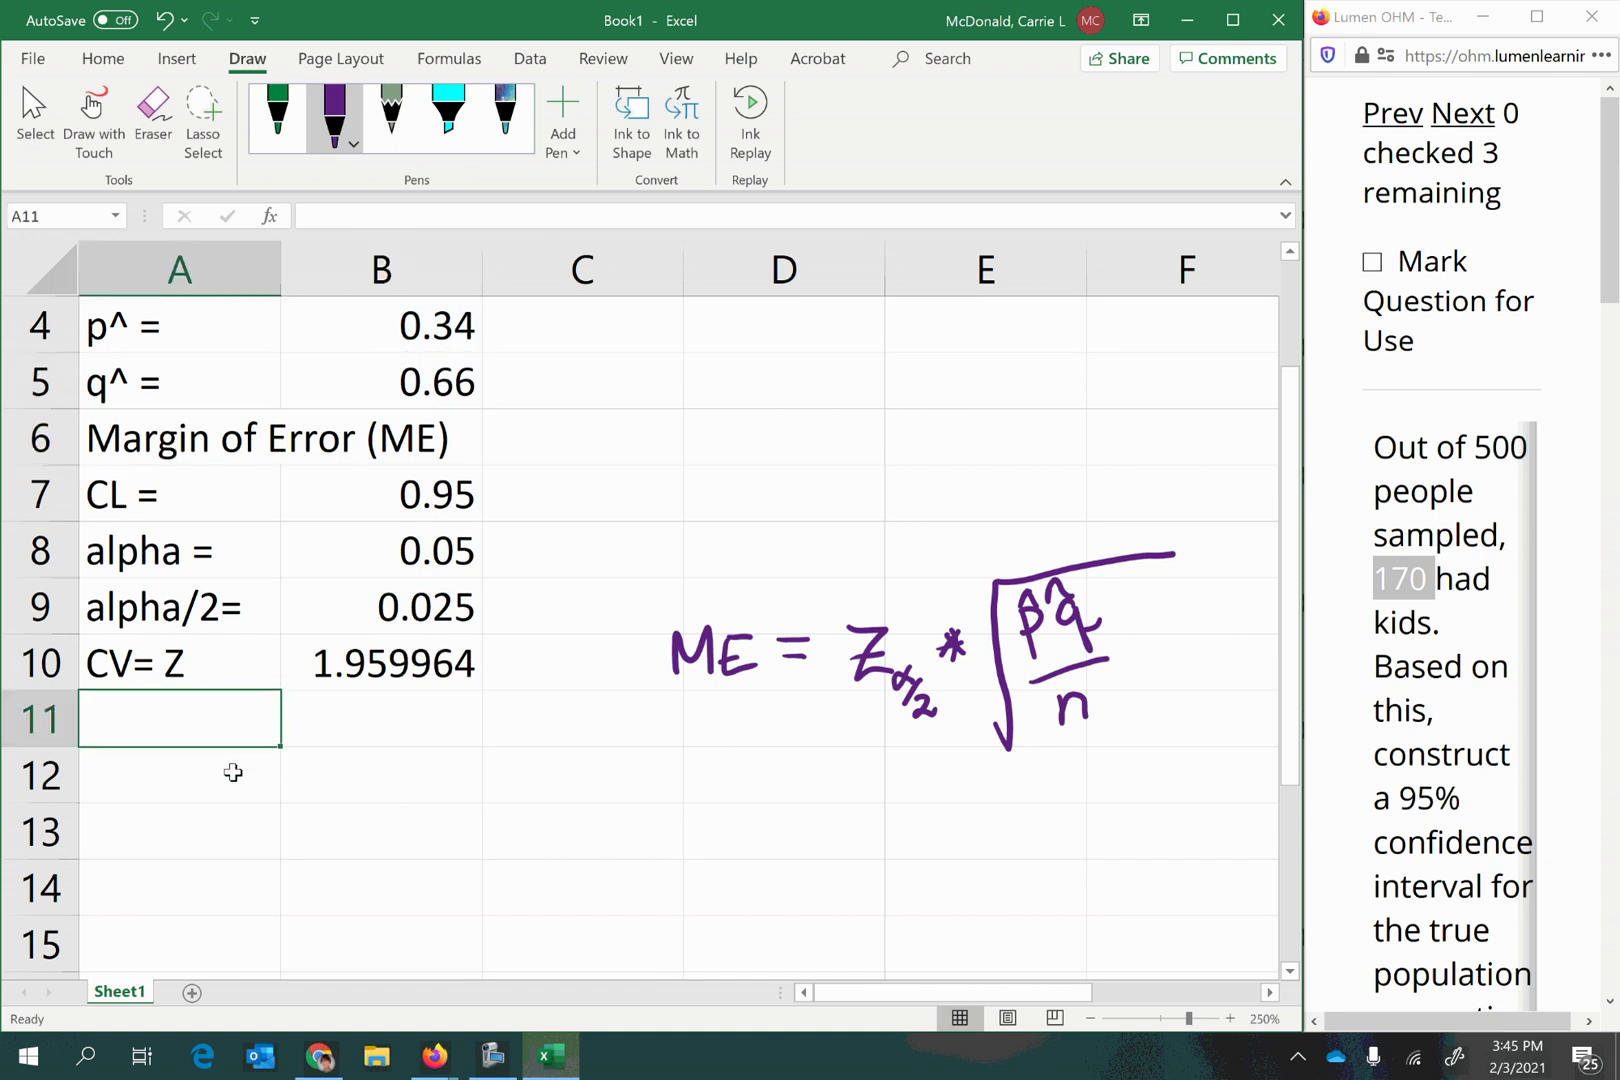
# - Label A12 'ME' and start B12's formula as the critical value B10 times sqrt(
pyautogui.click(233, 772)
pyautogui.write('ME')
pyautogui.press('Tab')
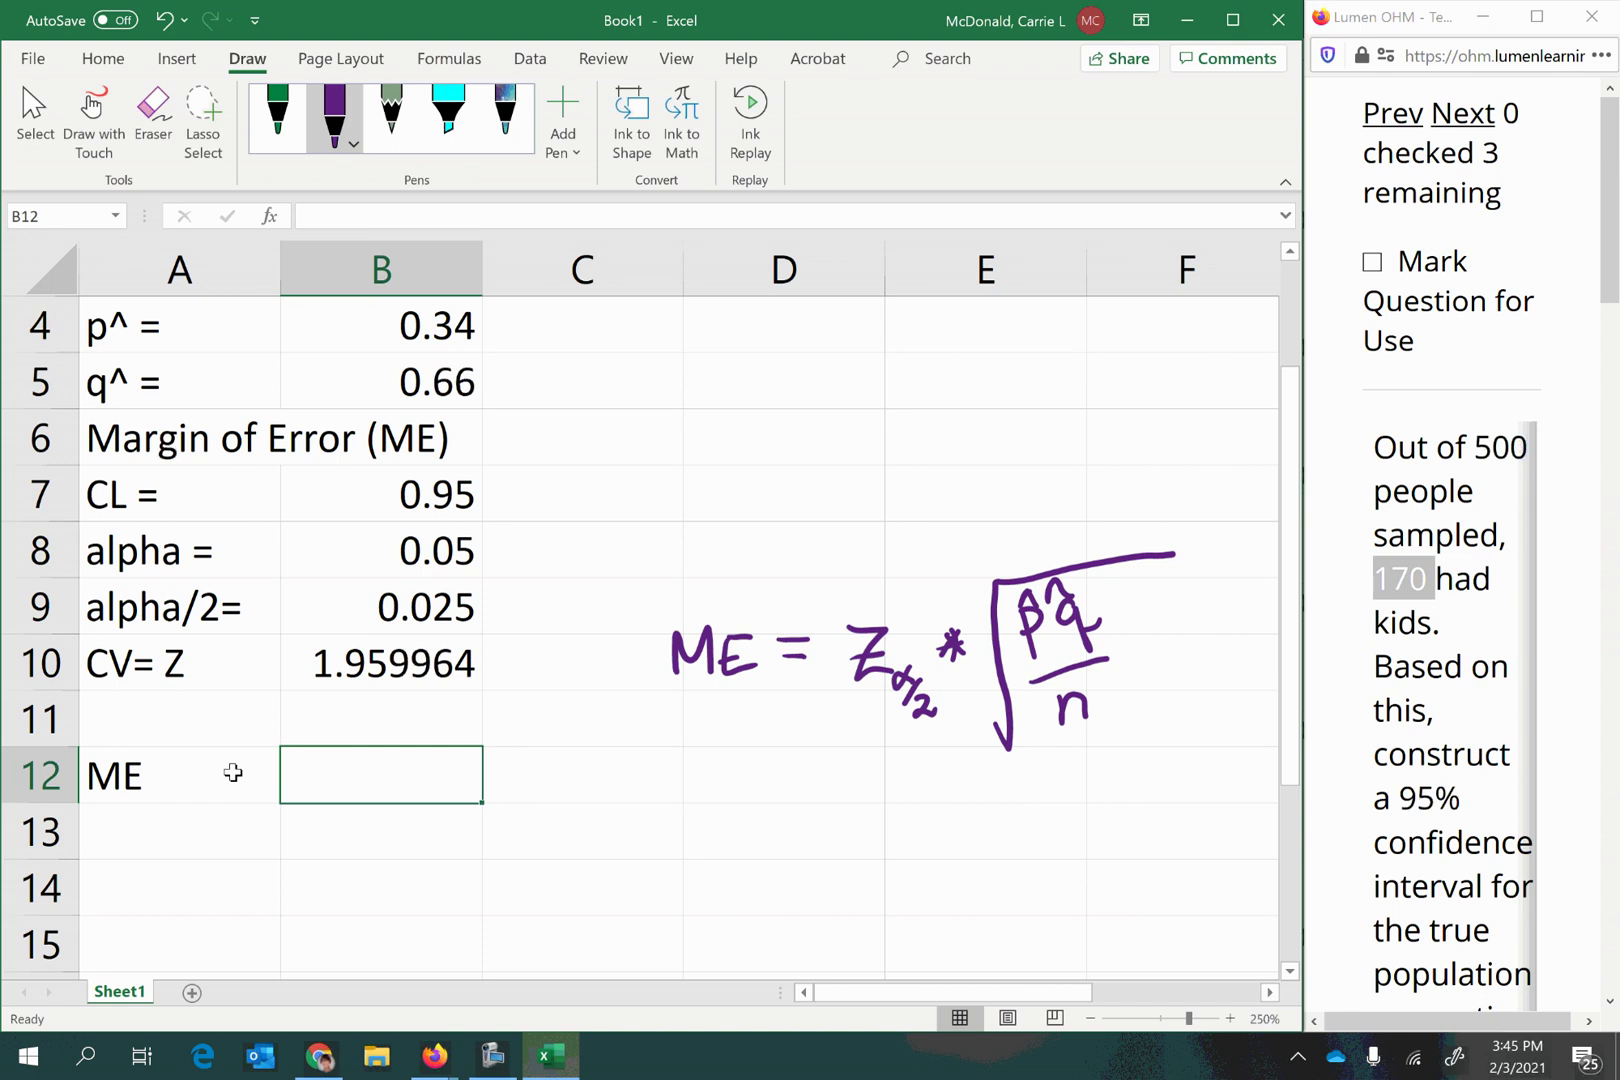
pyautogui.write('=')
pyautogui.click(353, 645)
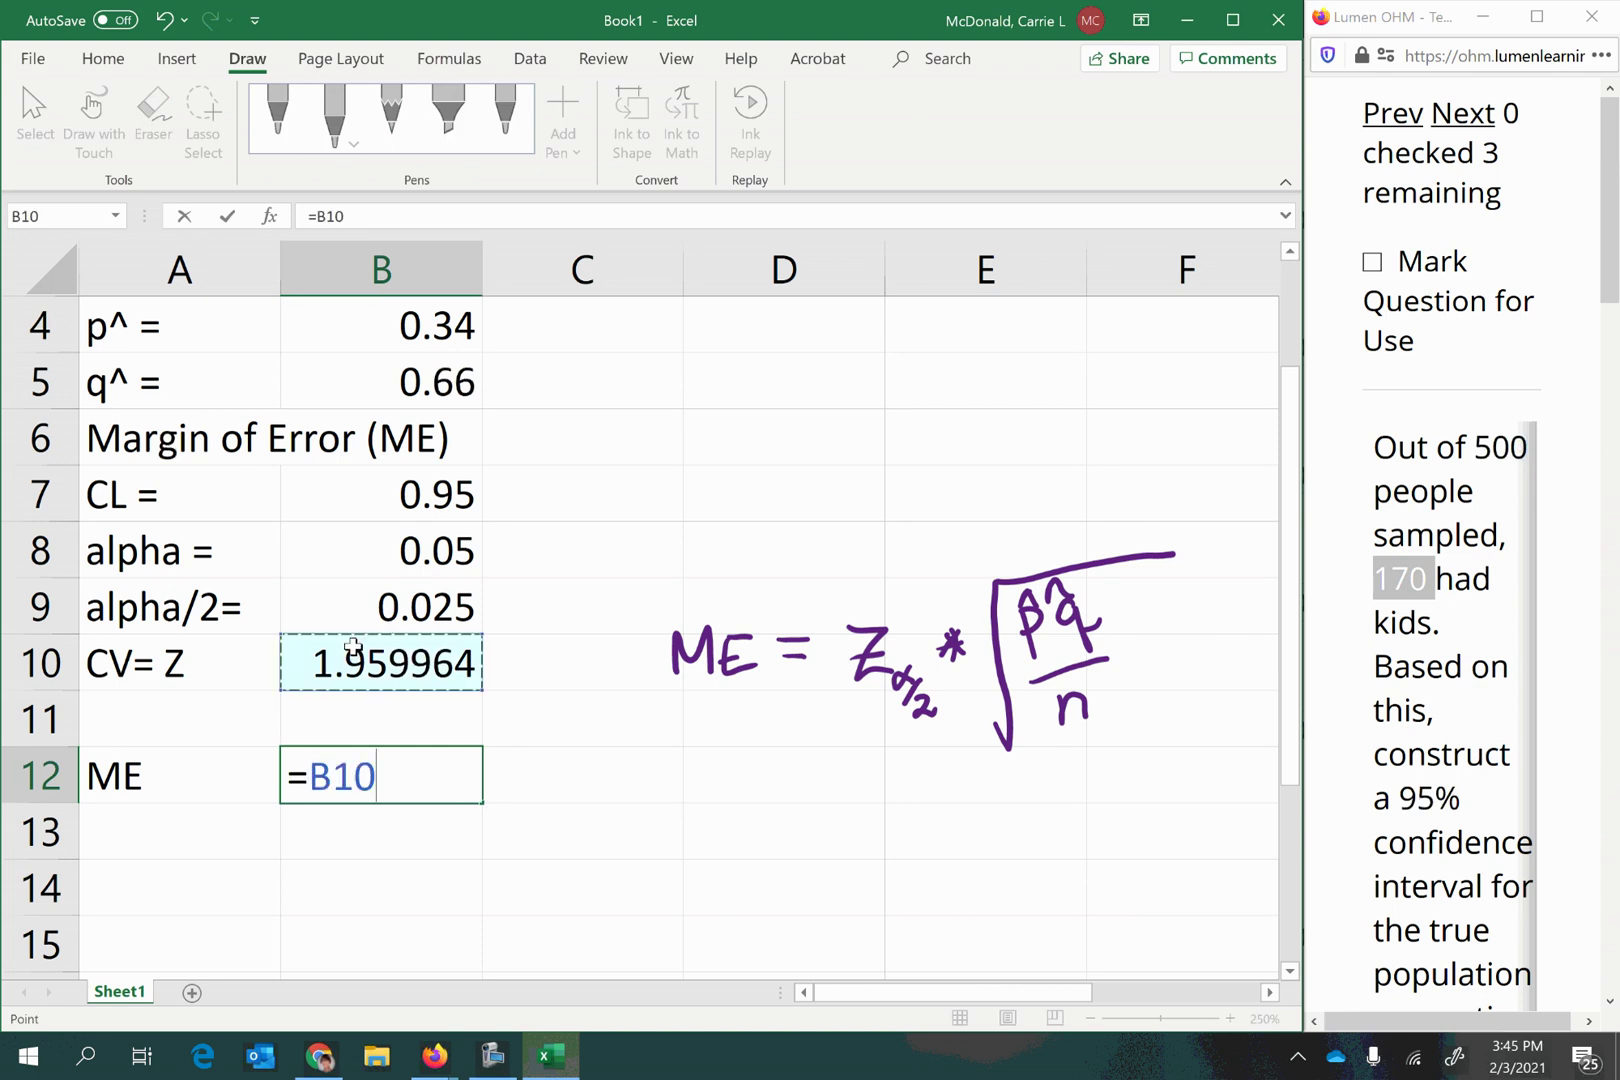
pyautogui.write('*')
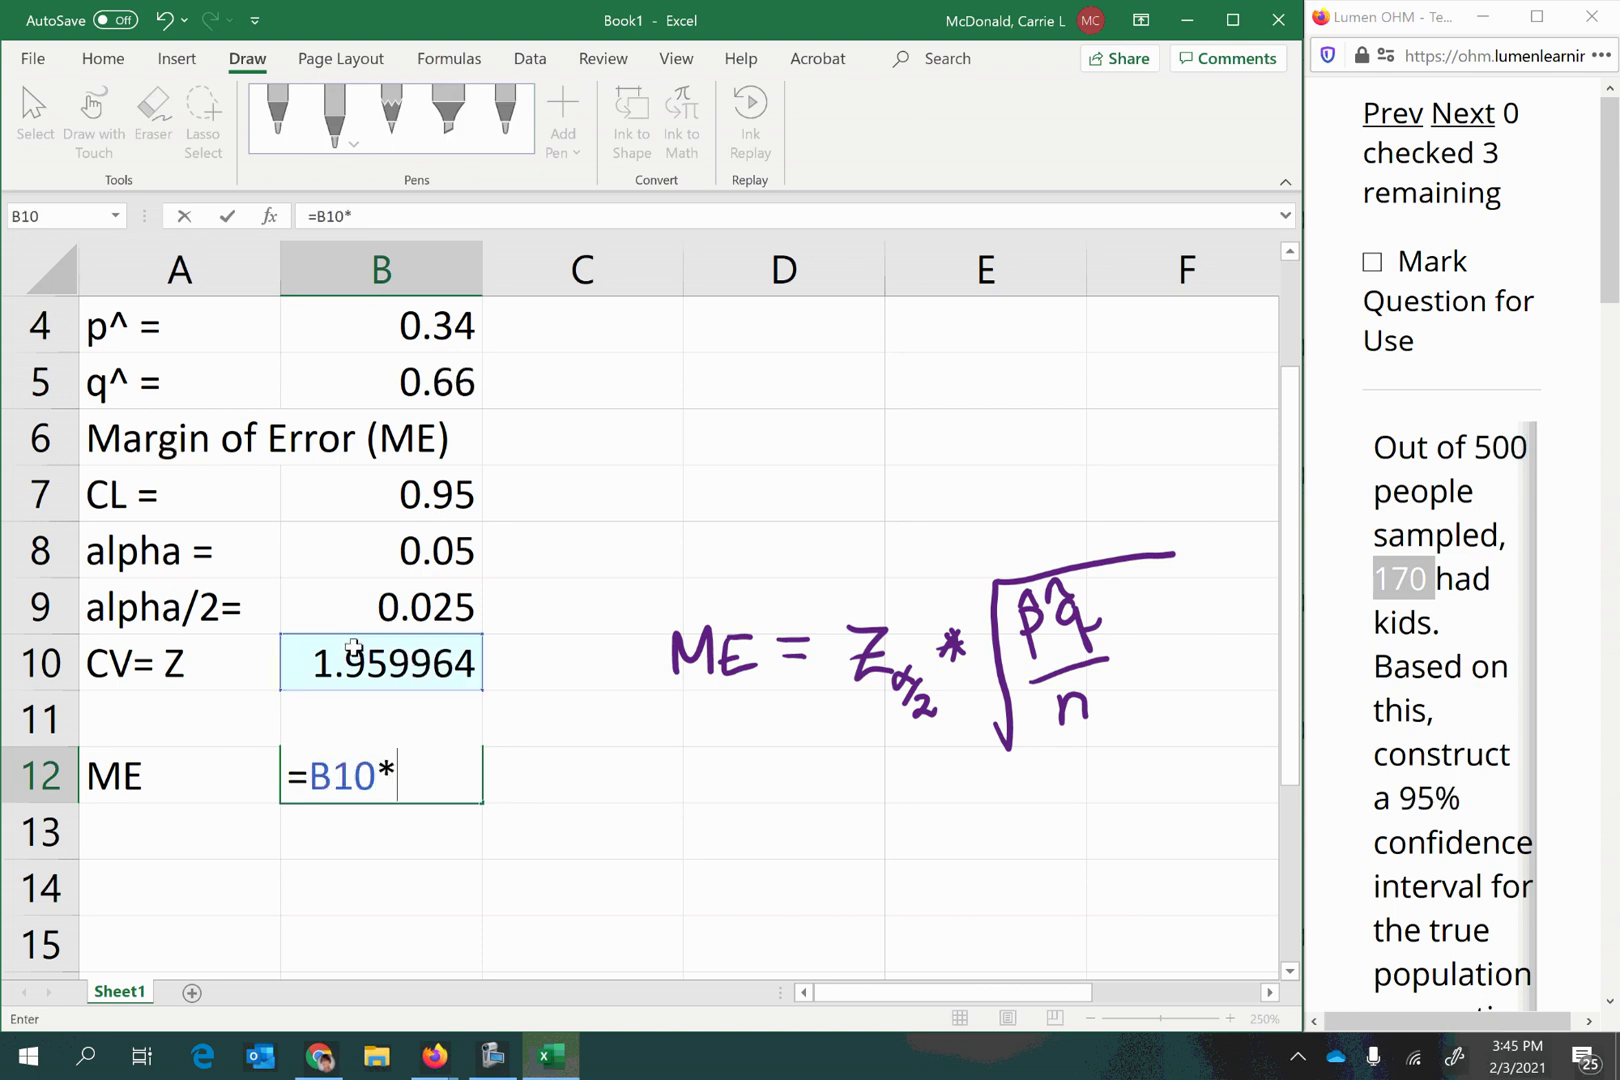
pyautogui.click(341, 338)
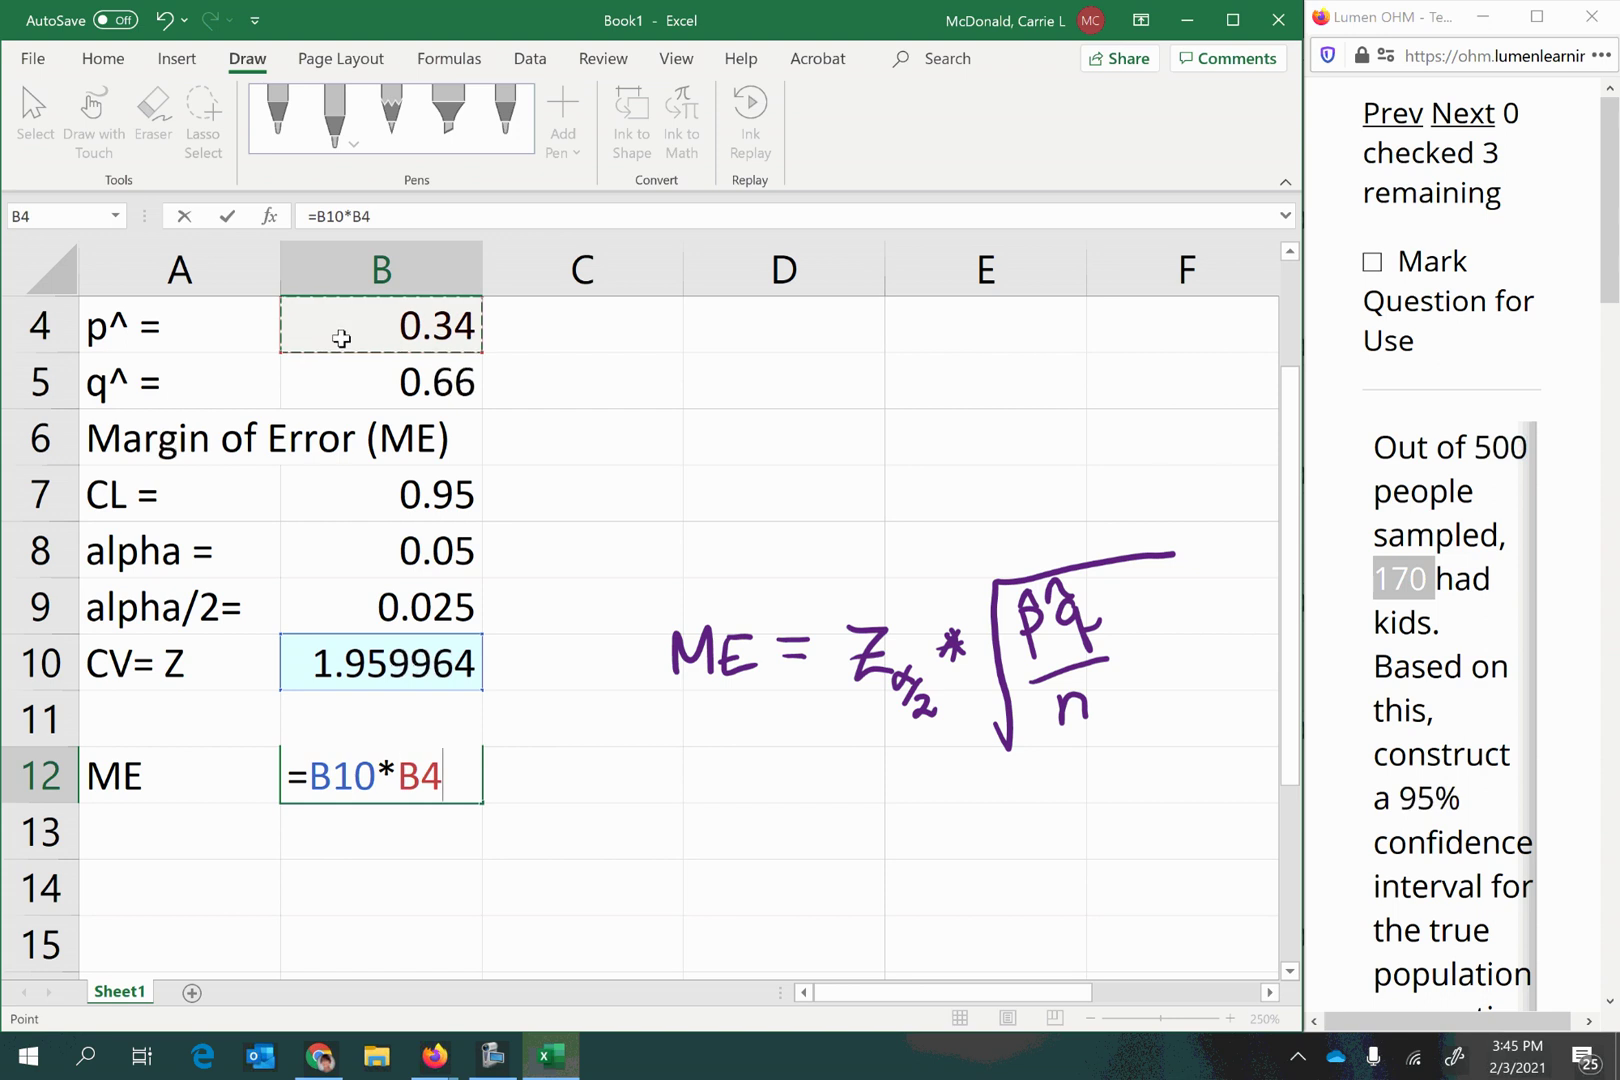
pyautogui.press('BackSpace')
pyautogui.press('BackSpace')
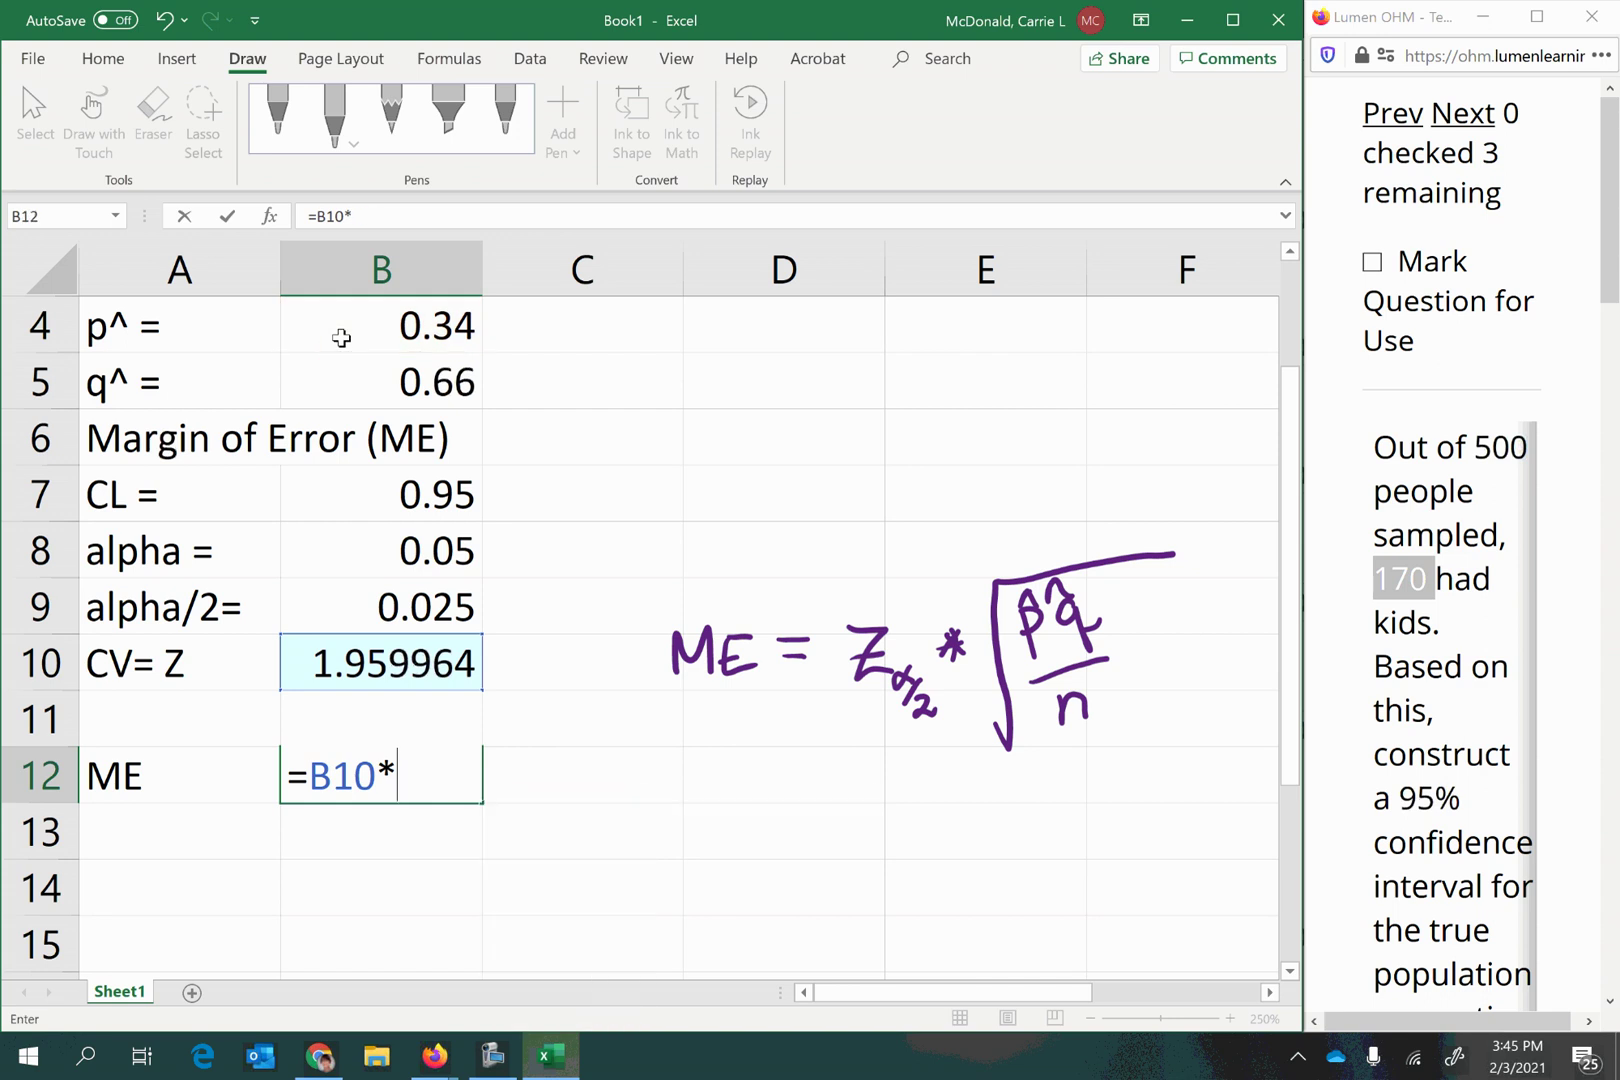
pyautogui.write('sqrt(')
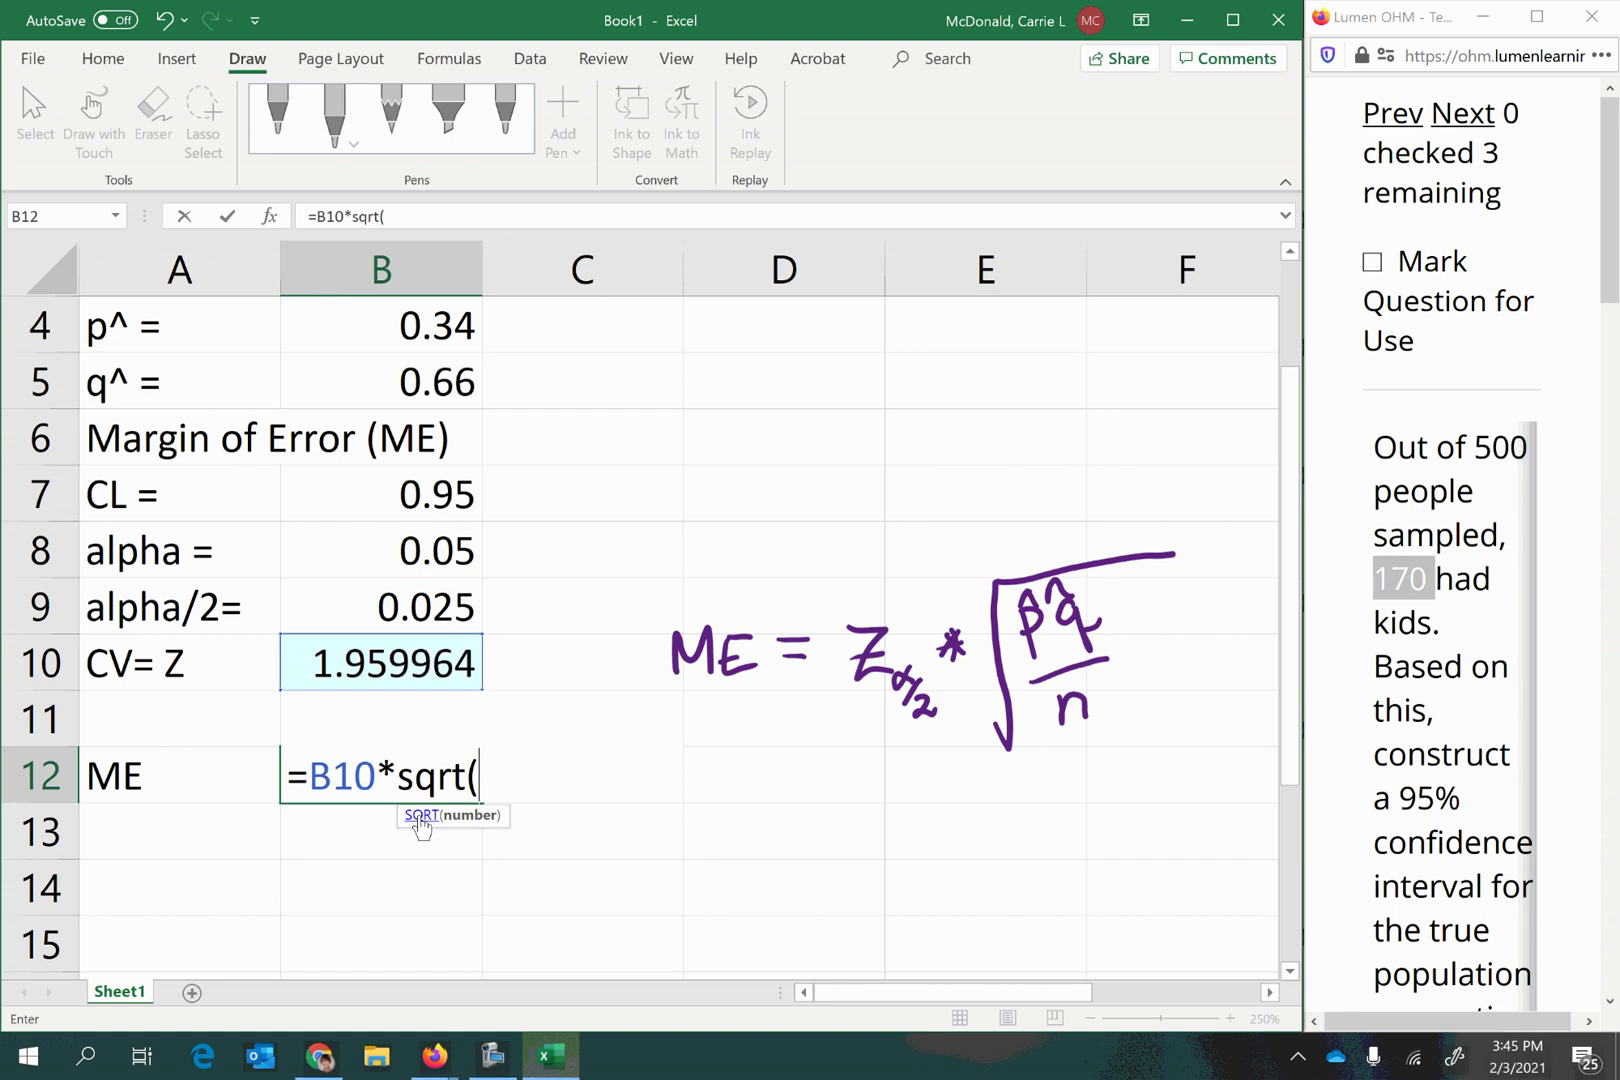
# - Complete the square root with B4*B5/B2, giving a margin of error of 0.041522
pyautogui.click(385, 335)
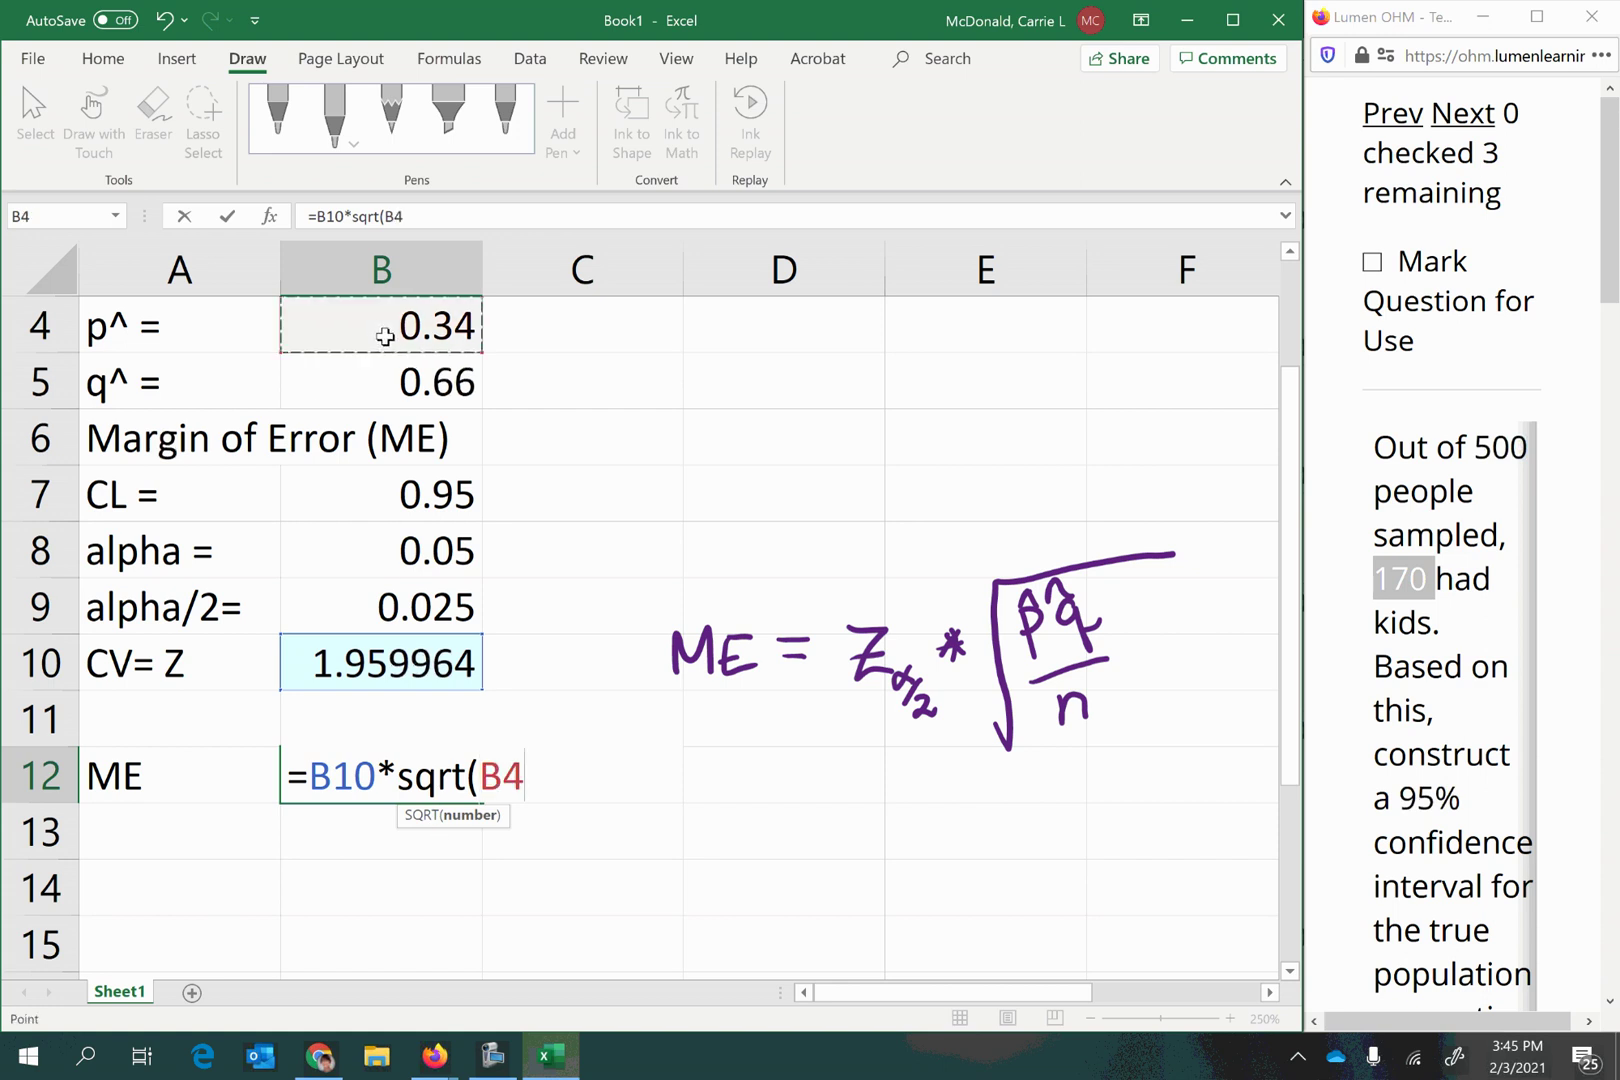
pyautogui.write('*')
pyautogui.click(376, 384)
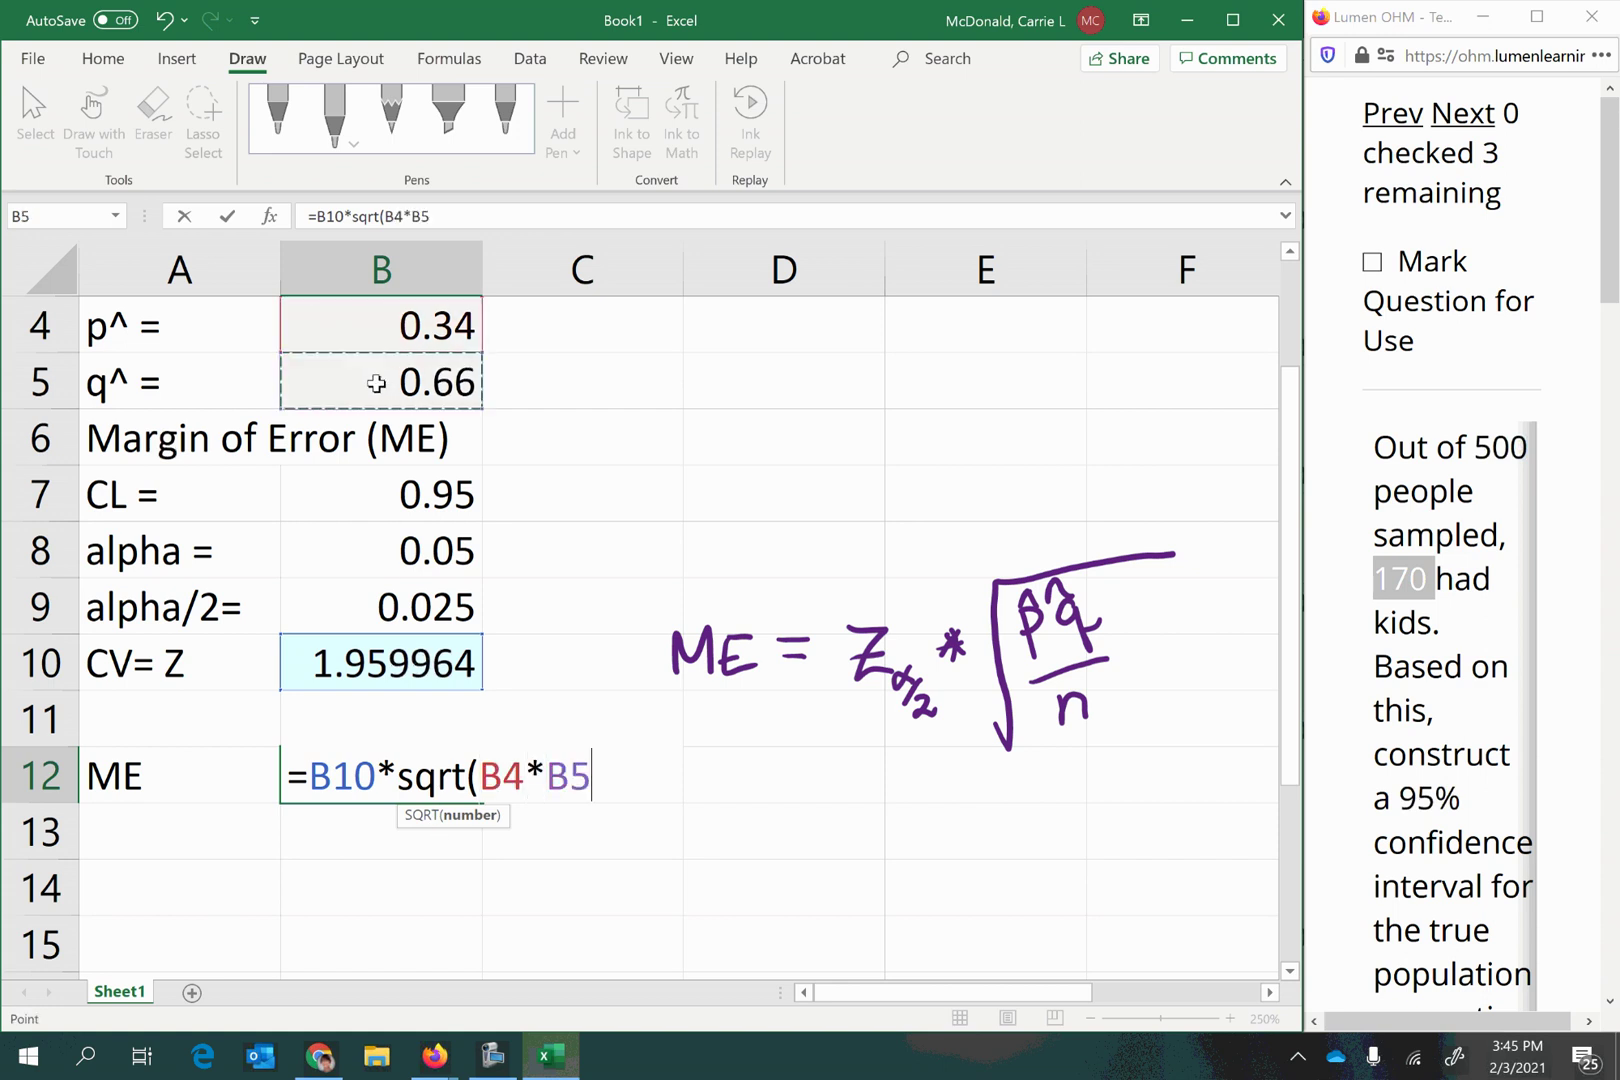
pyautogui.write('/')
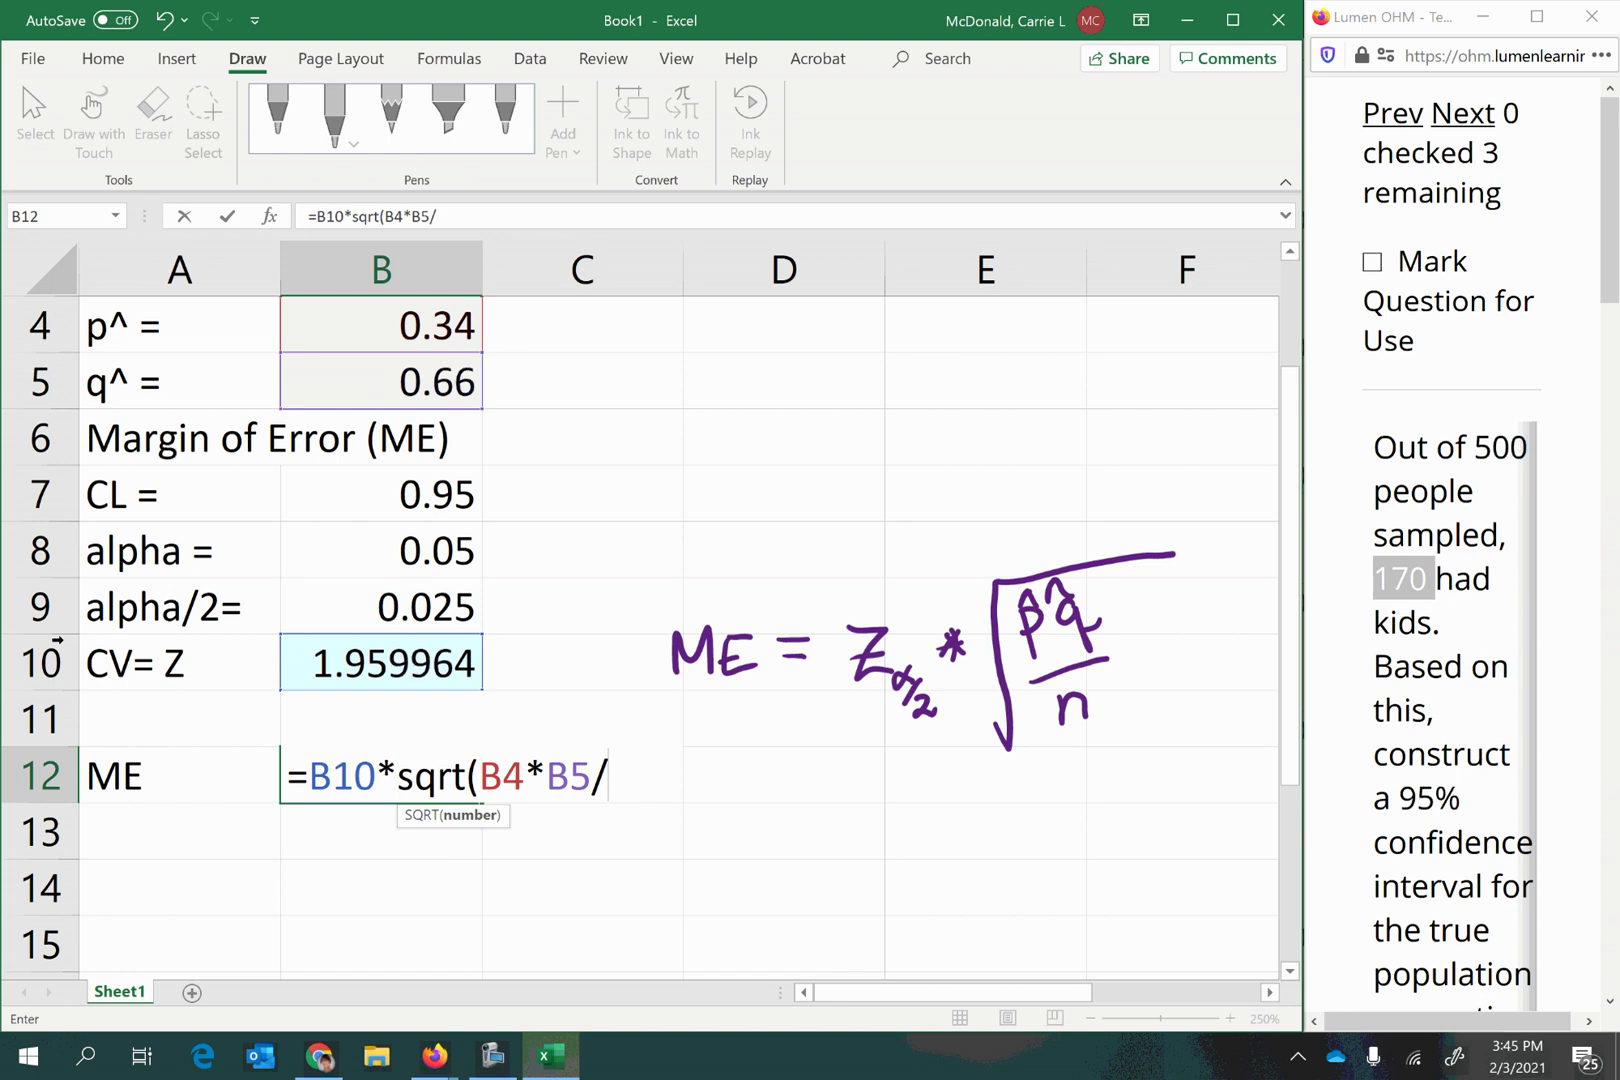
pyautogui.scroll(1, 180, 692)
pyautogui.scroll(1, 180, 692)
pyautogui.click(369, 377)
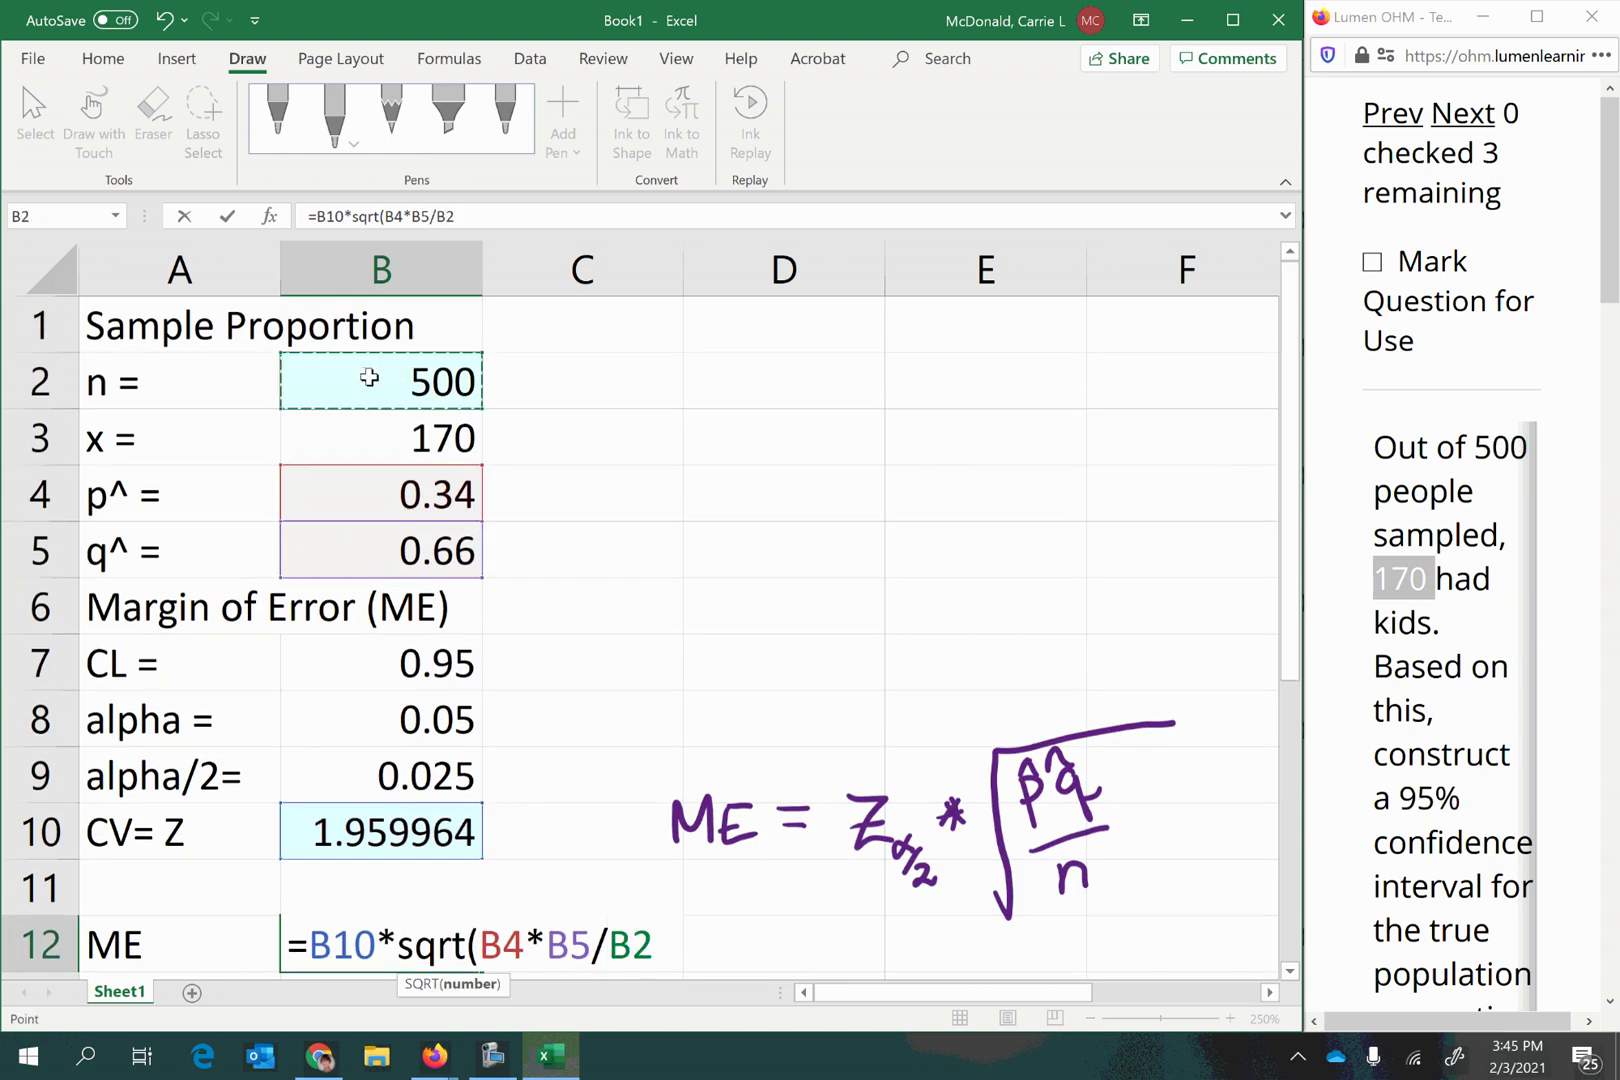
pyautogui.write(')')
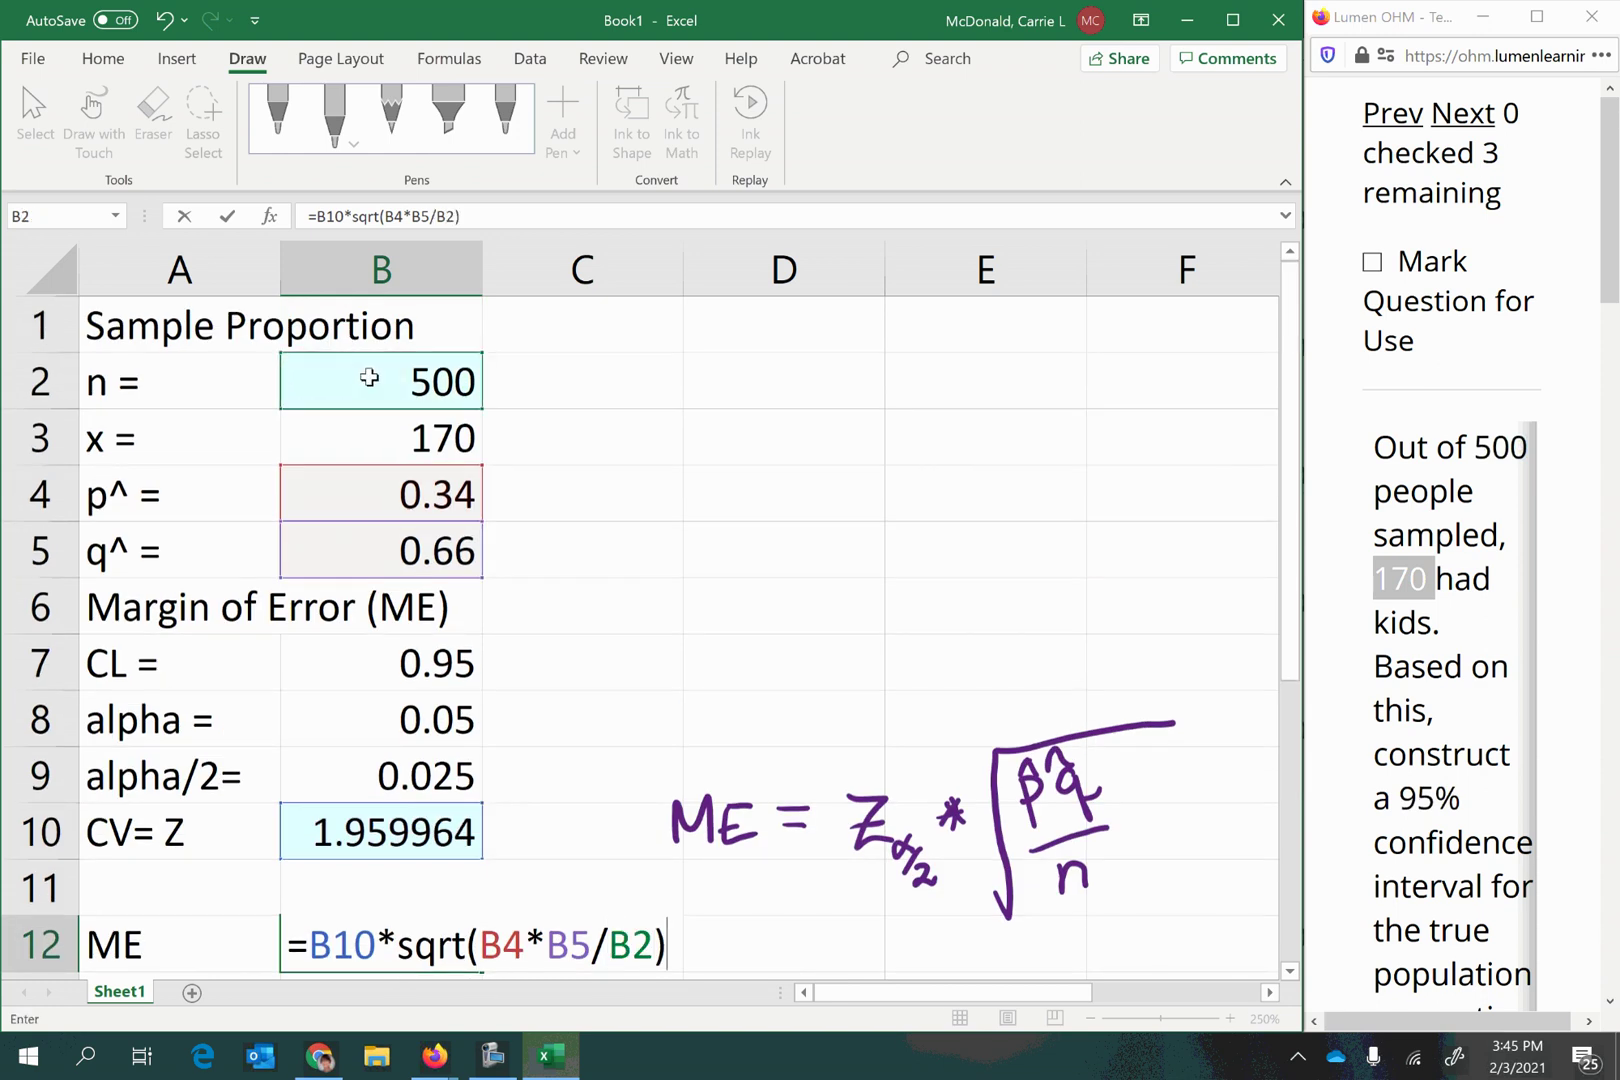
pyautogui.press('Return')
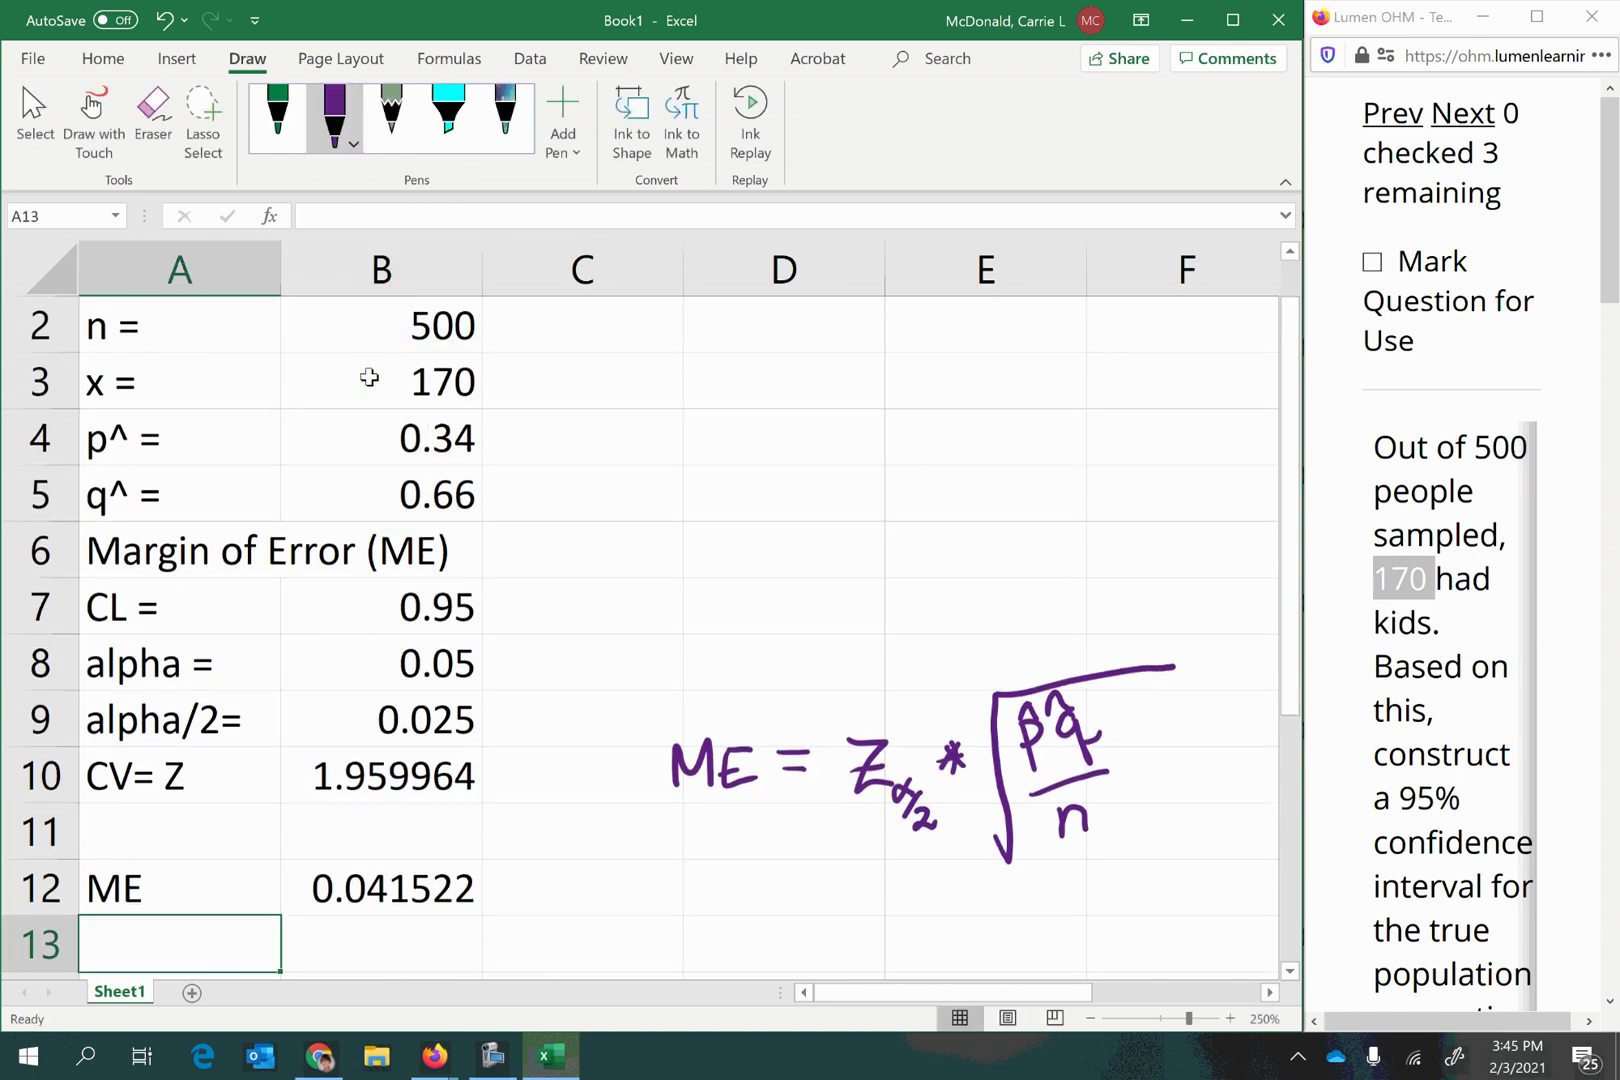
pyautogui.click(419, 892)
pyautogui.scroll(-1, 203, 925)
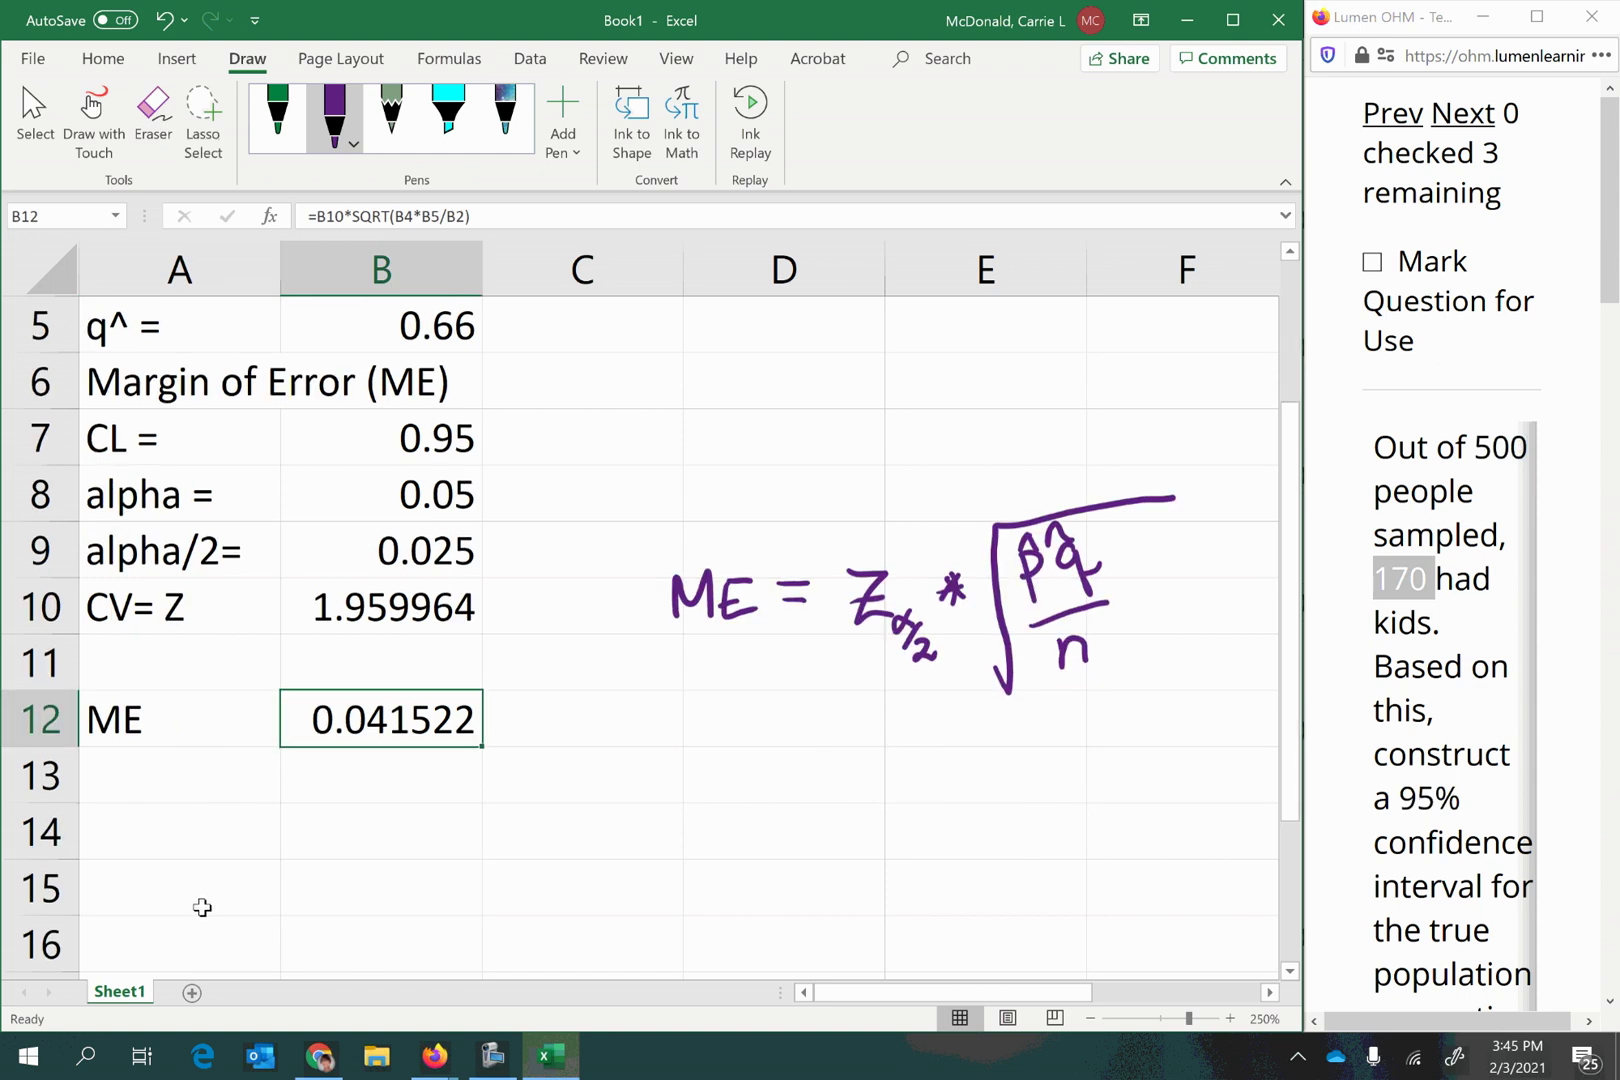
# - Label cells A14, B14 and C14 as LB, < p < and UB
pyautogui.click(390, 842)
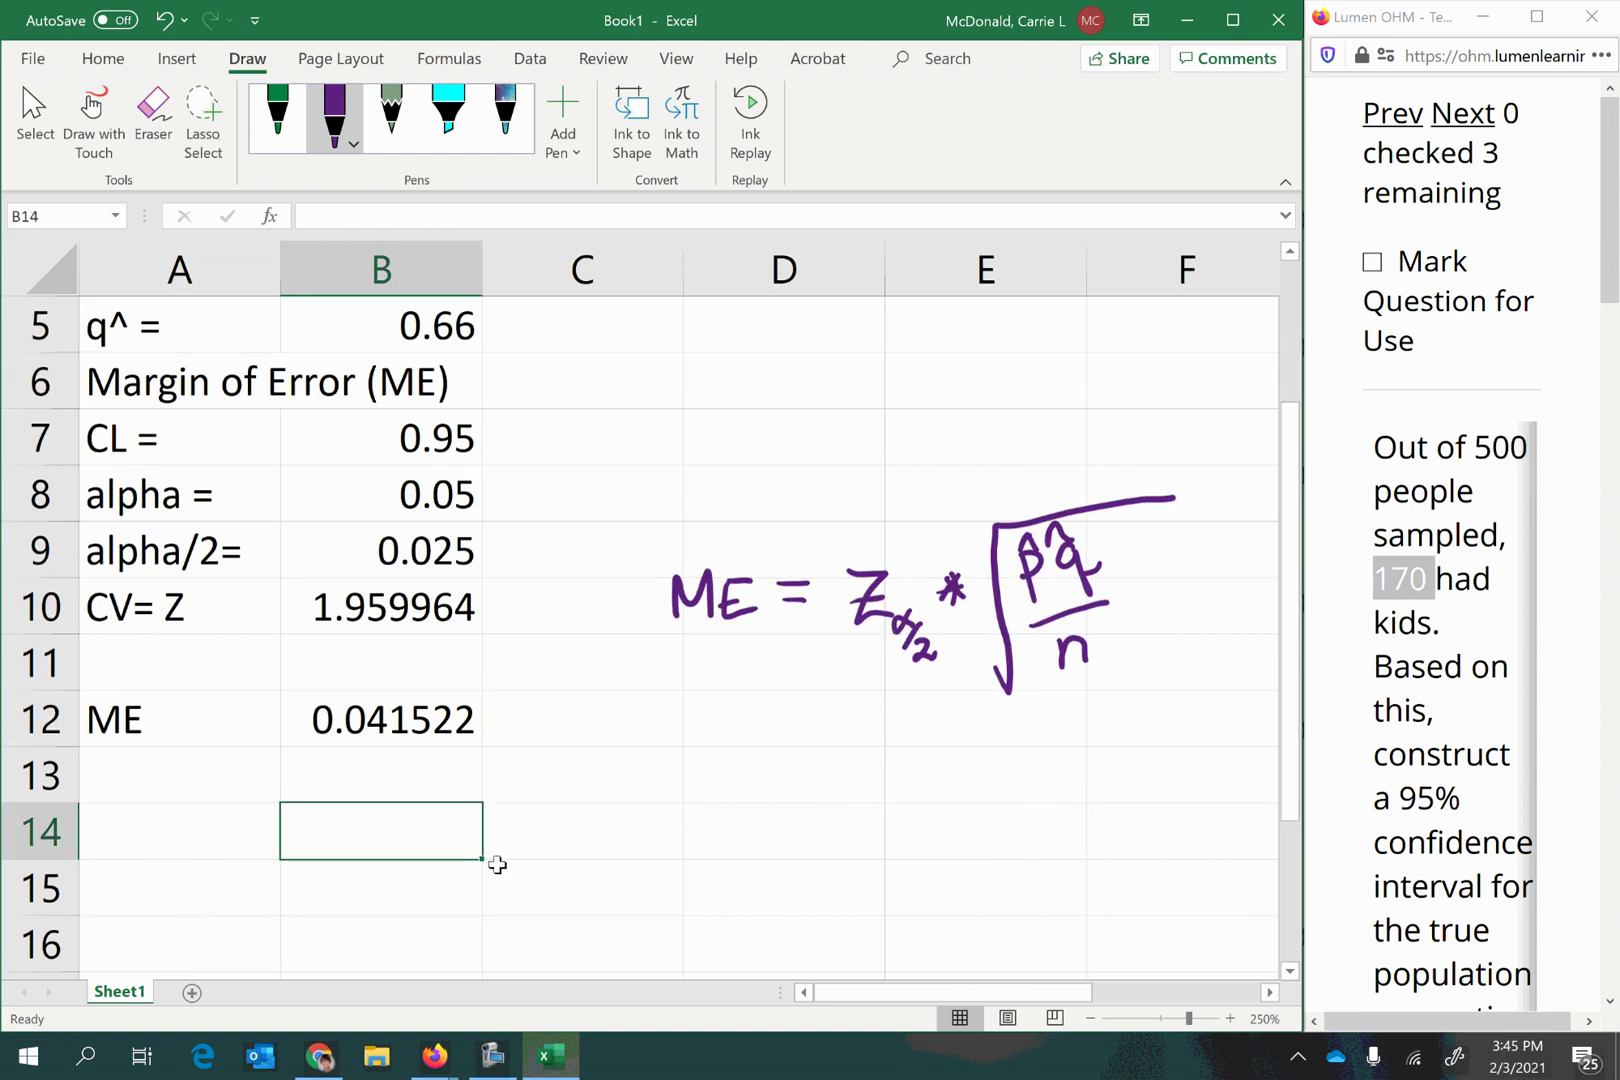
pyautogui.click(505, 842)
pyautogui.click(418, 852)
pyautogui.write('p')
pyautogui.press('BackSpace')
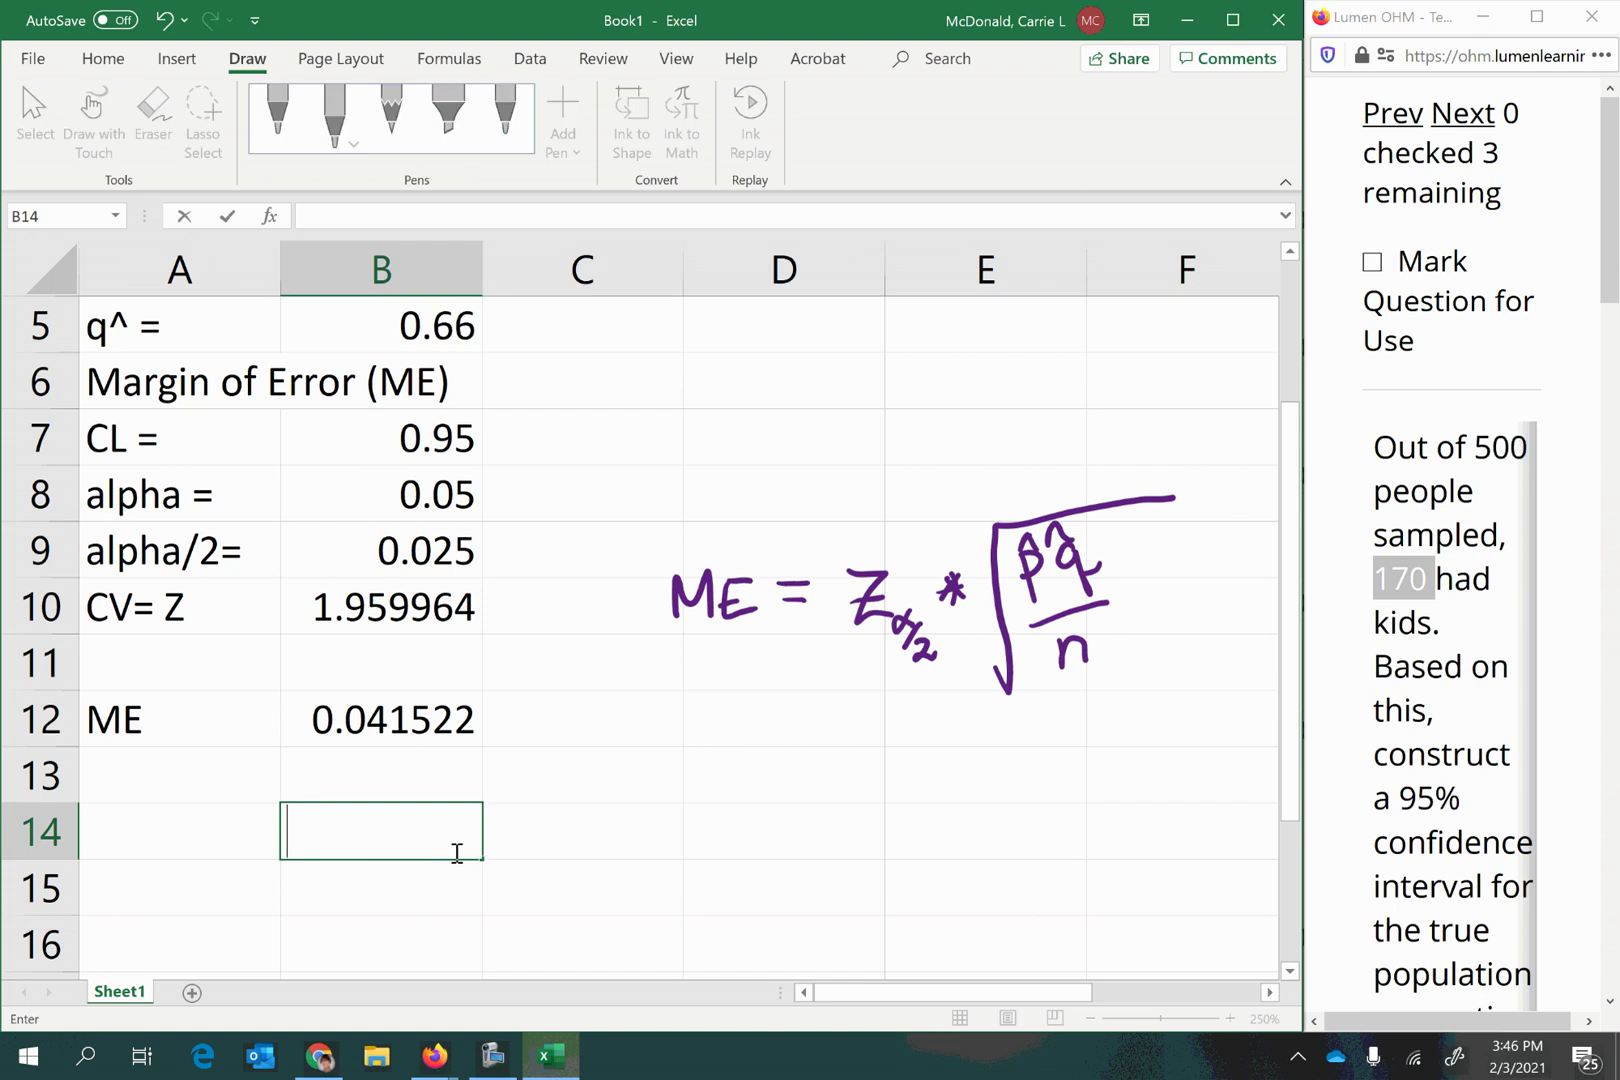
pyautogui.write('< p <')
pyautogui.click(174, 850)
pyautogui.write('LB')
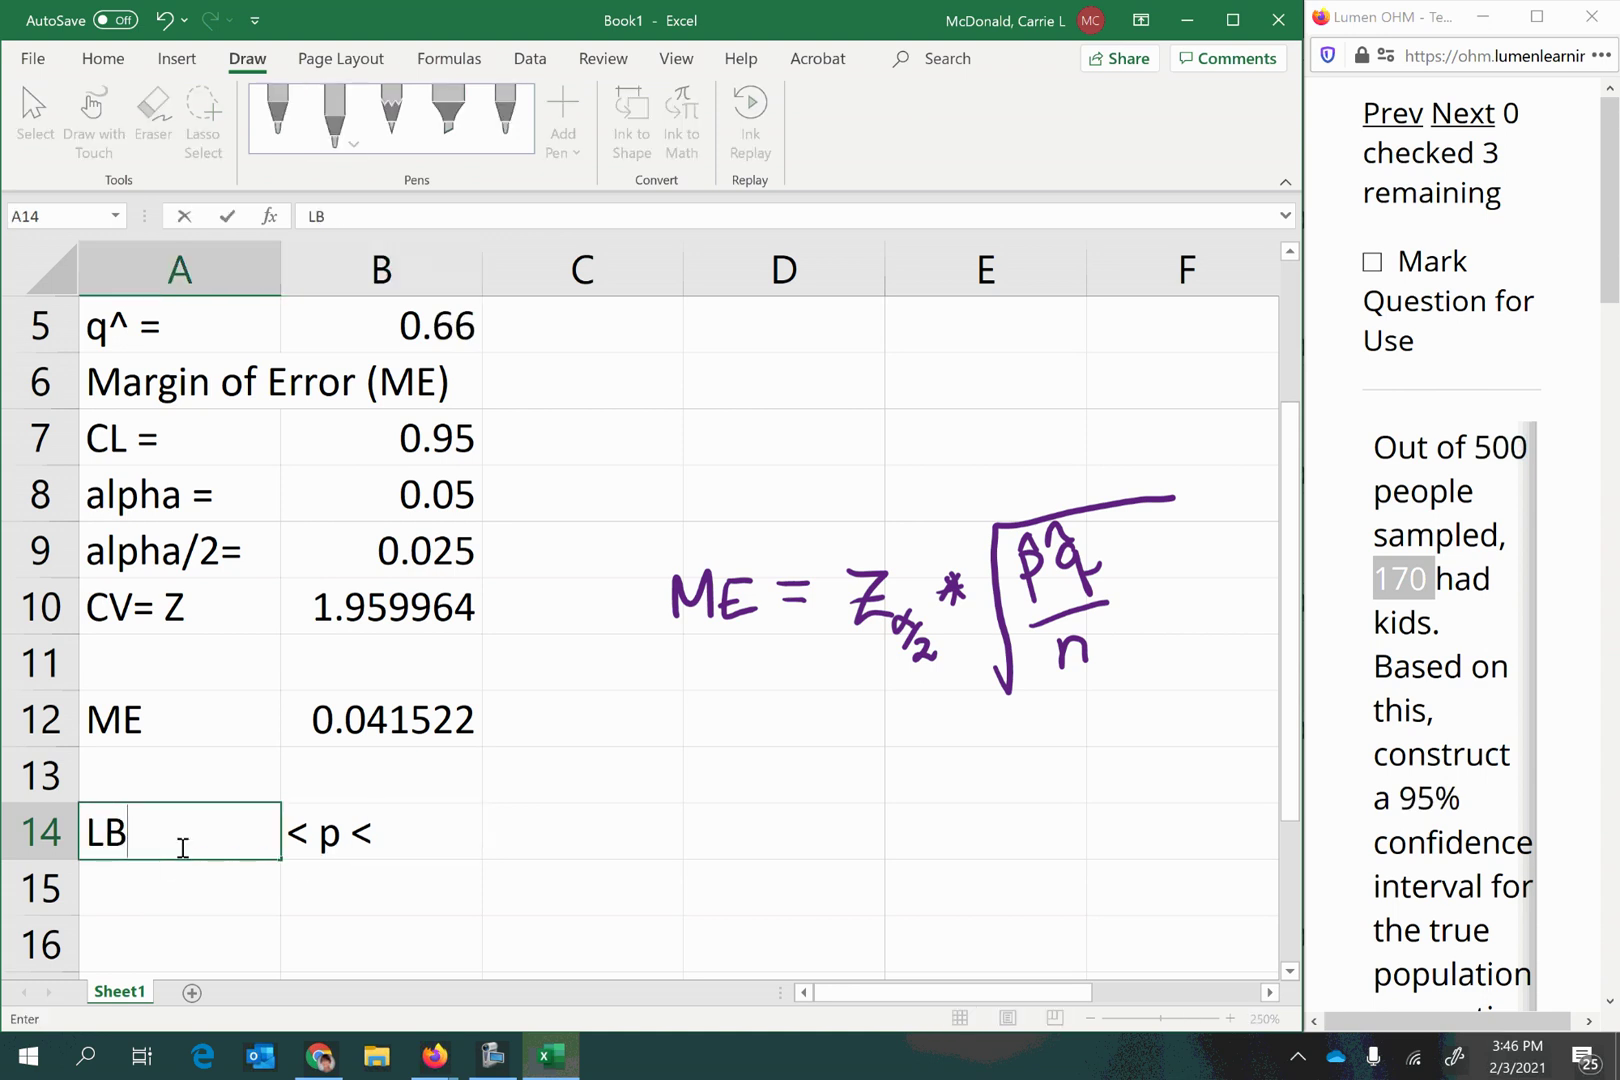
pyautogui.press('Tab')
pyautogui.press('Tab')
pyautogui.write('U')
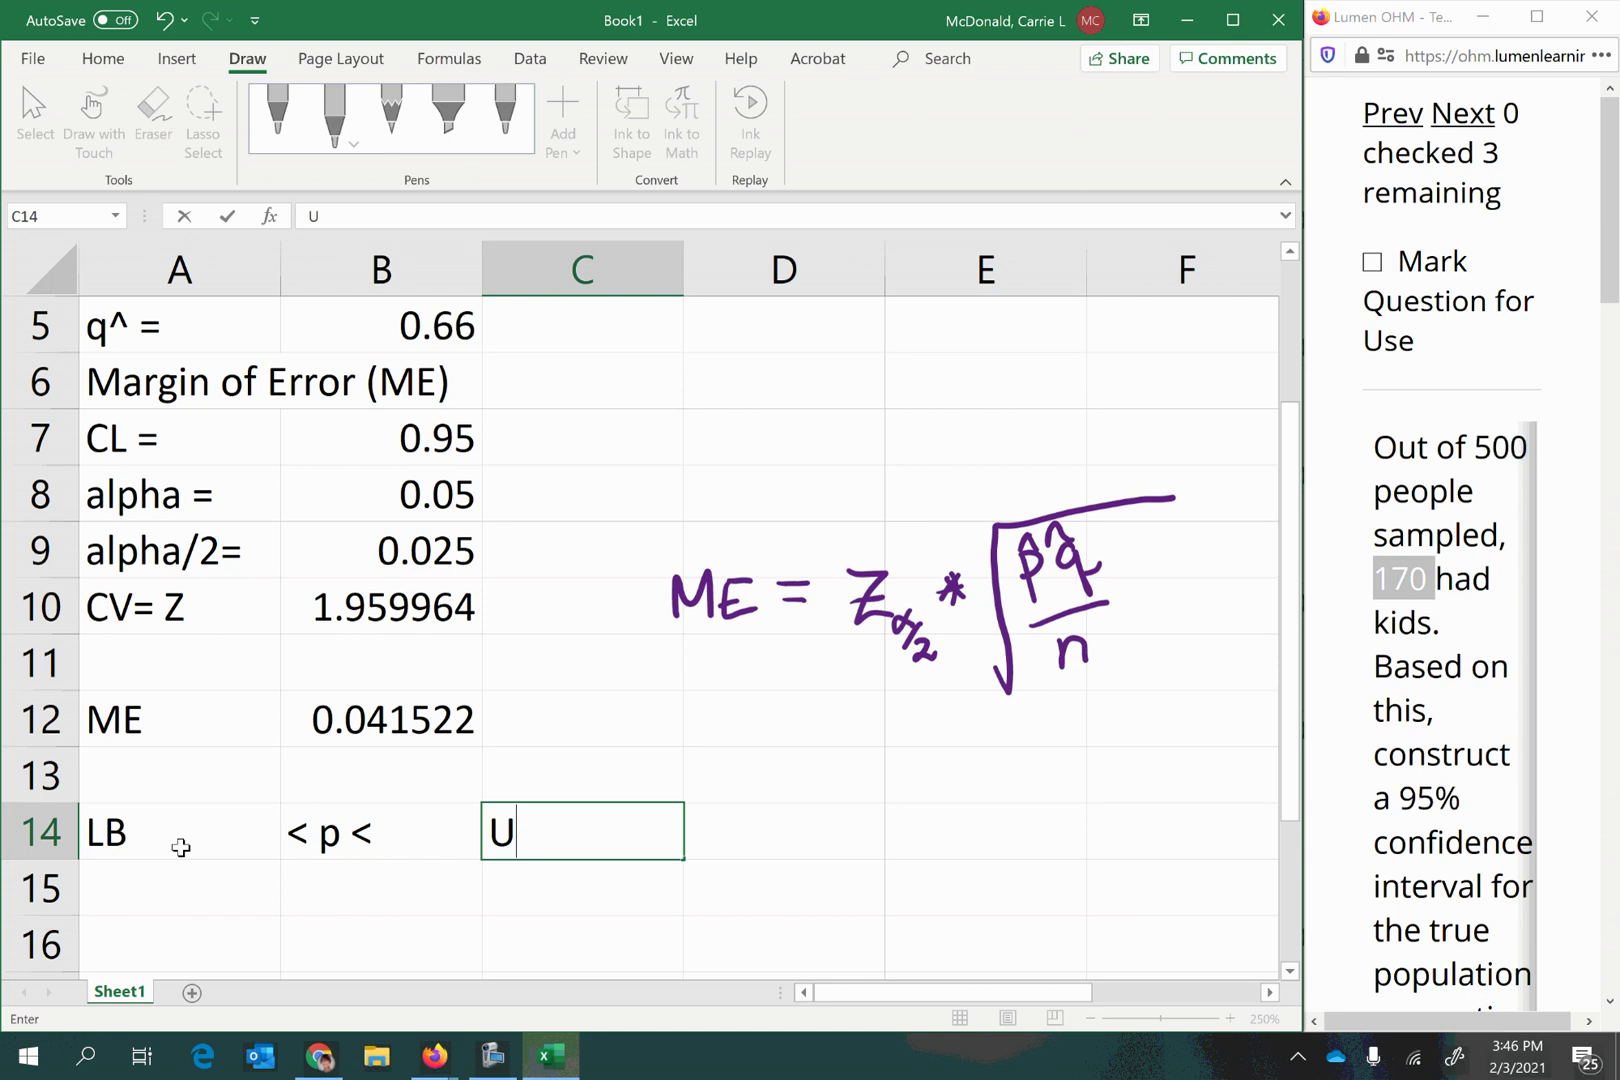
pyautogui.write('B')
pyautogui.press('Return')
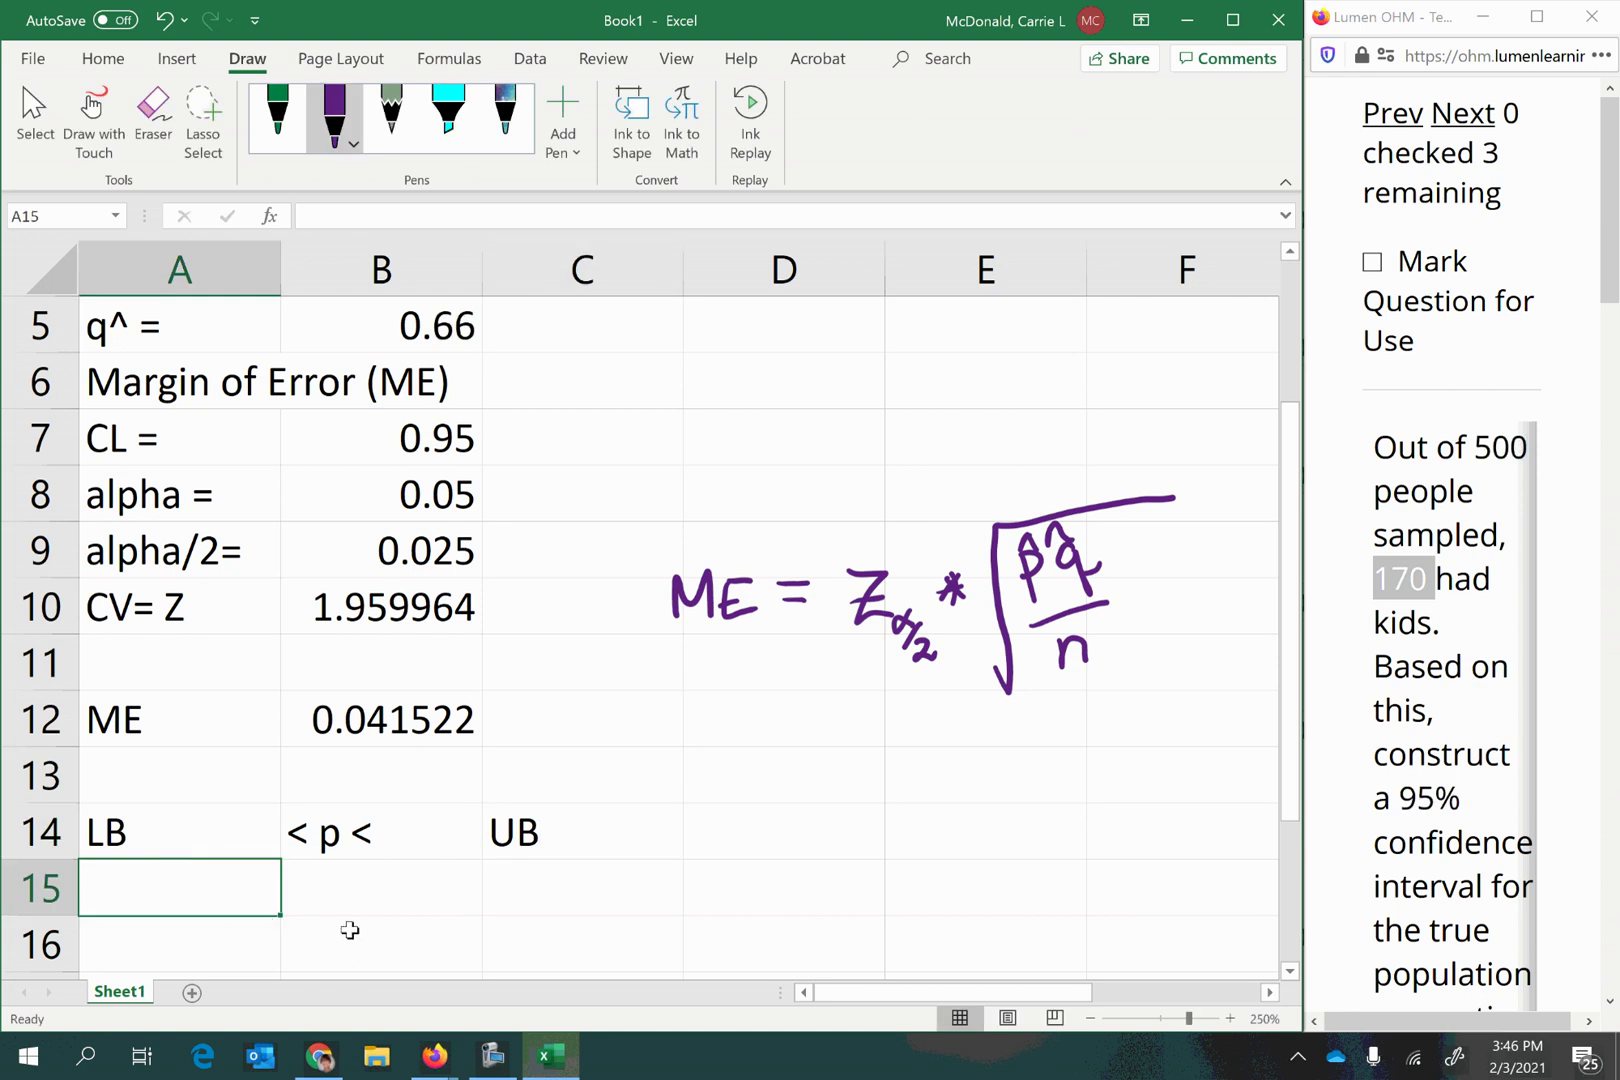
# - Enter the lower bound formula =B4-B12 in A15, giving 0.298478
pyautogui.write('=')
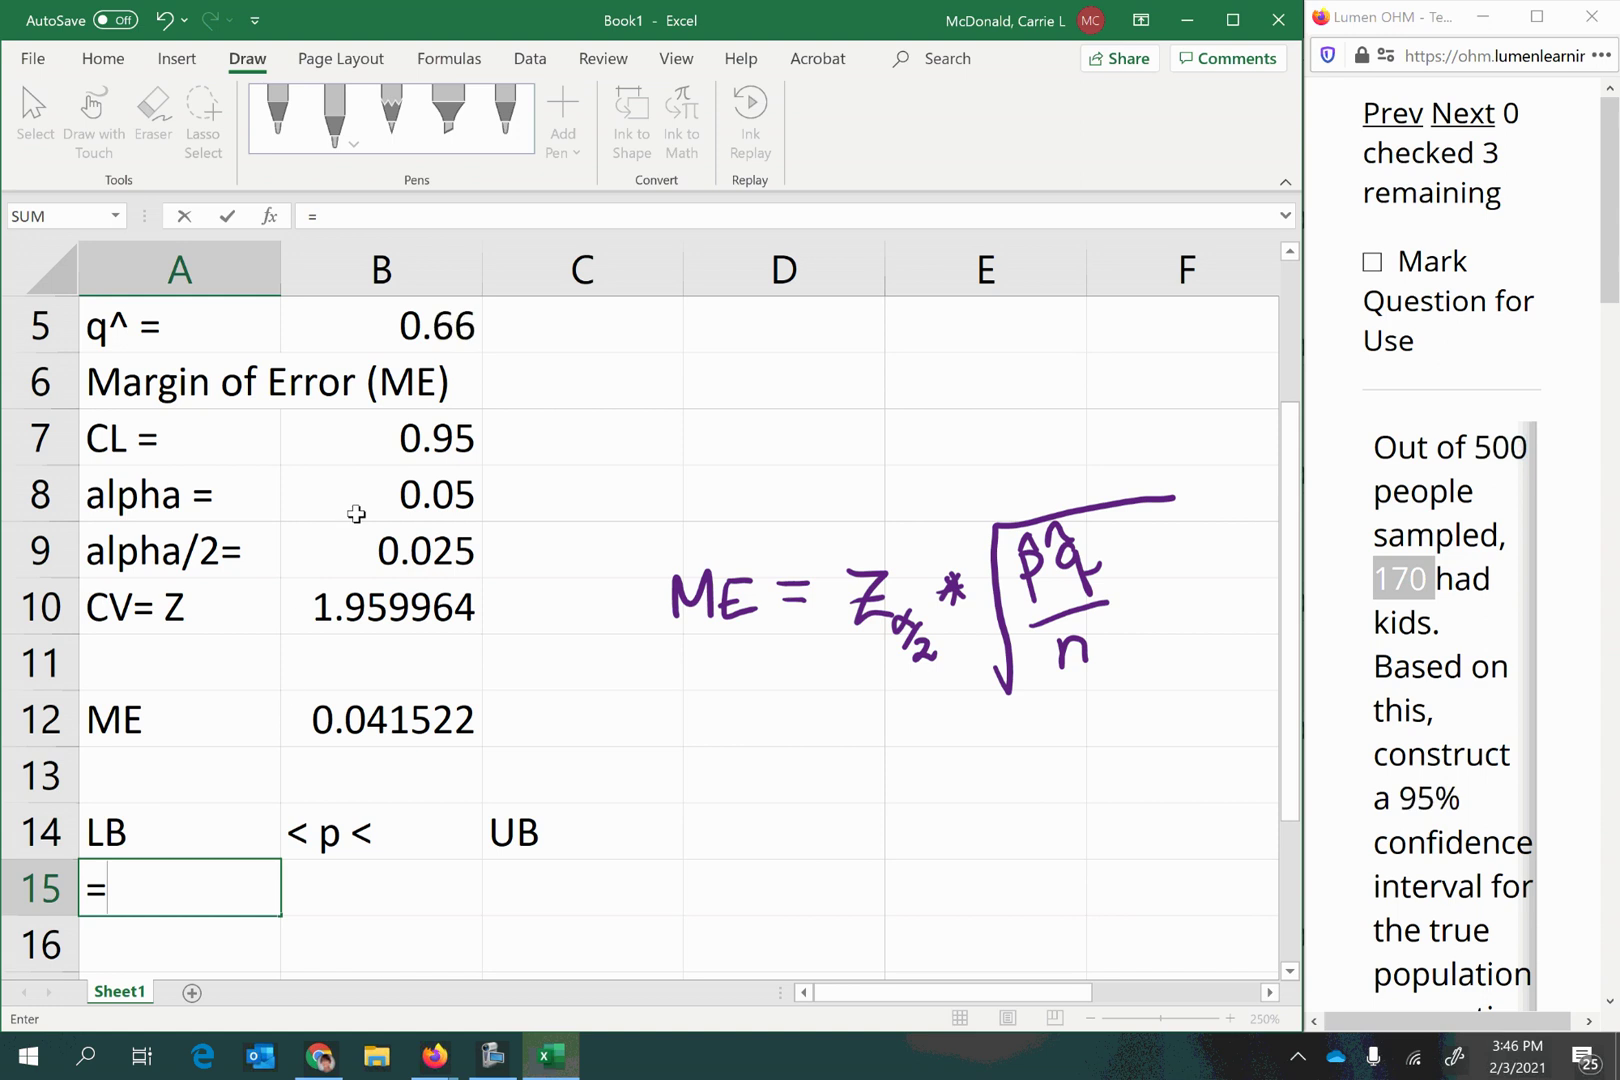
pyautogui.scroll(1, 370, 555)
pyautogui.click(397, 447)
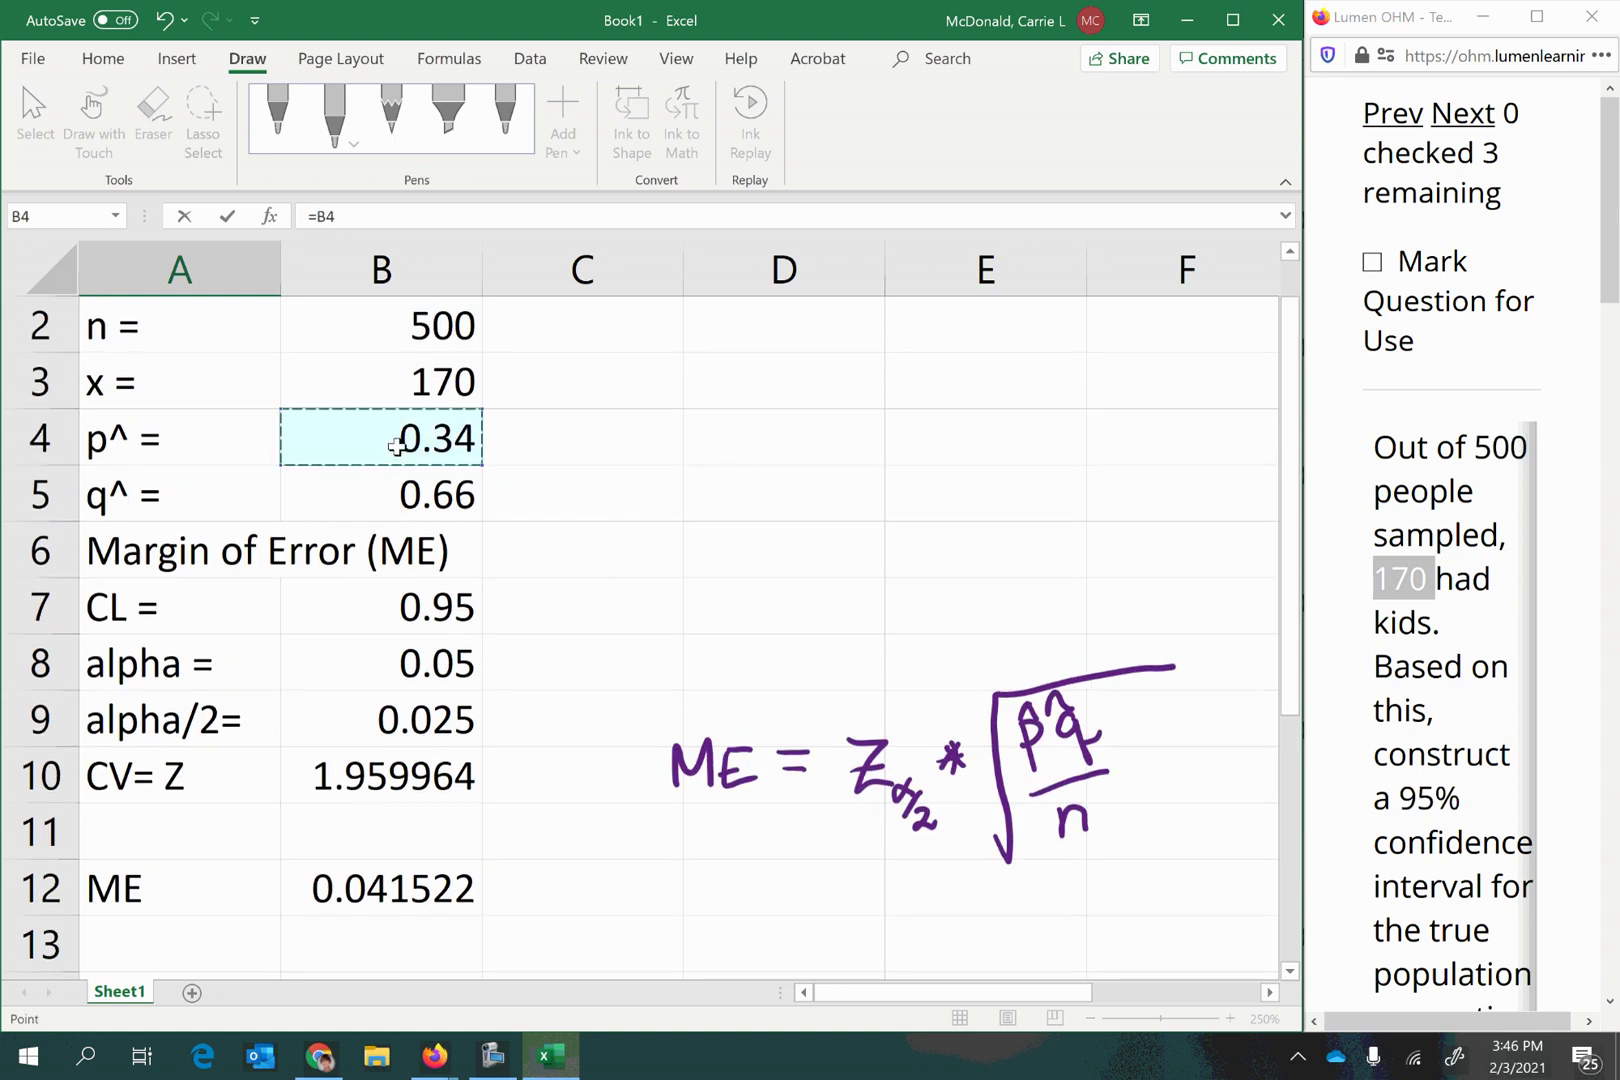
pyautogui.write('-')
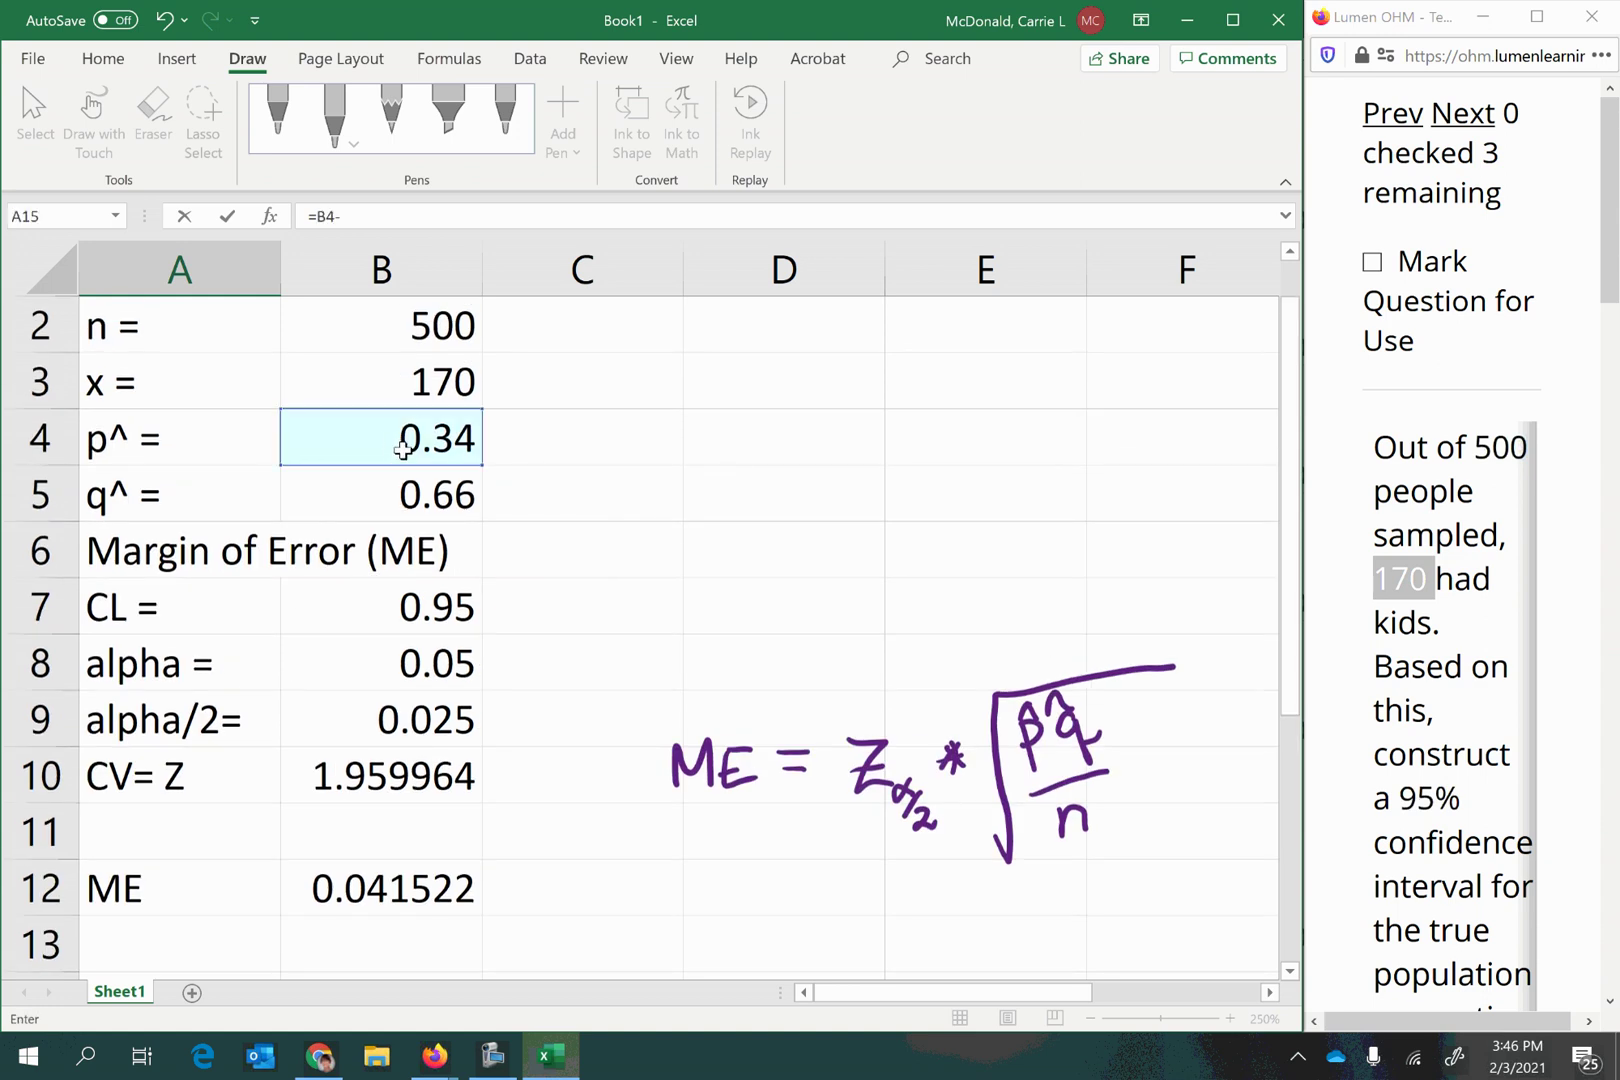
pyautogui.click(397, 885)
pyautogui.press('Return')
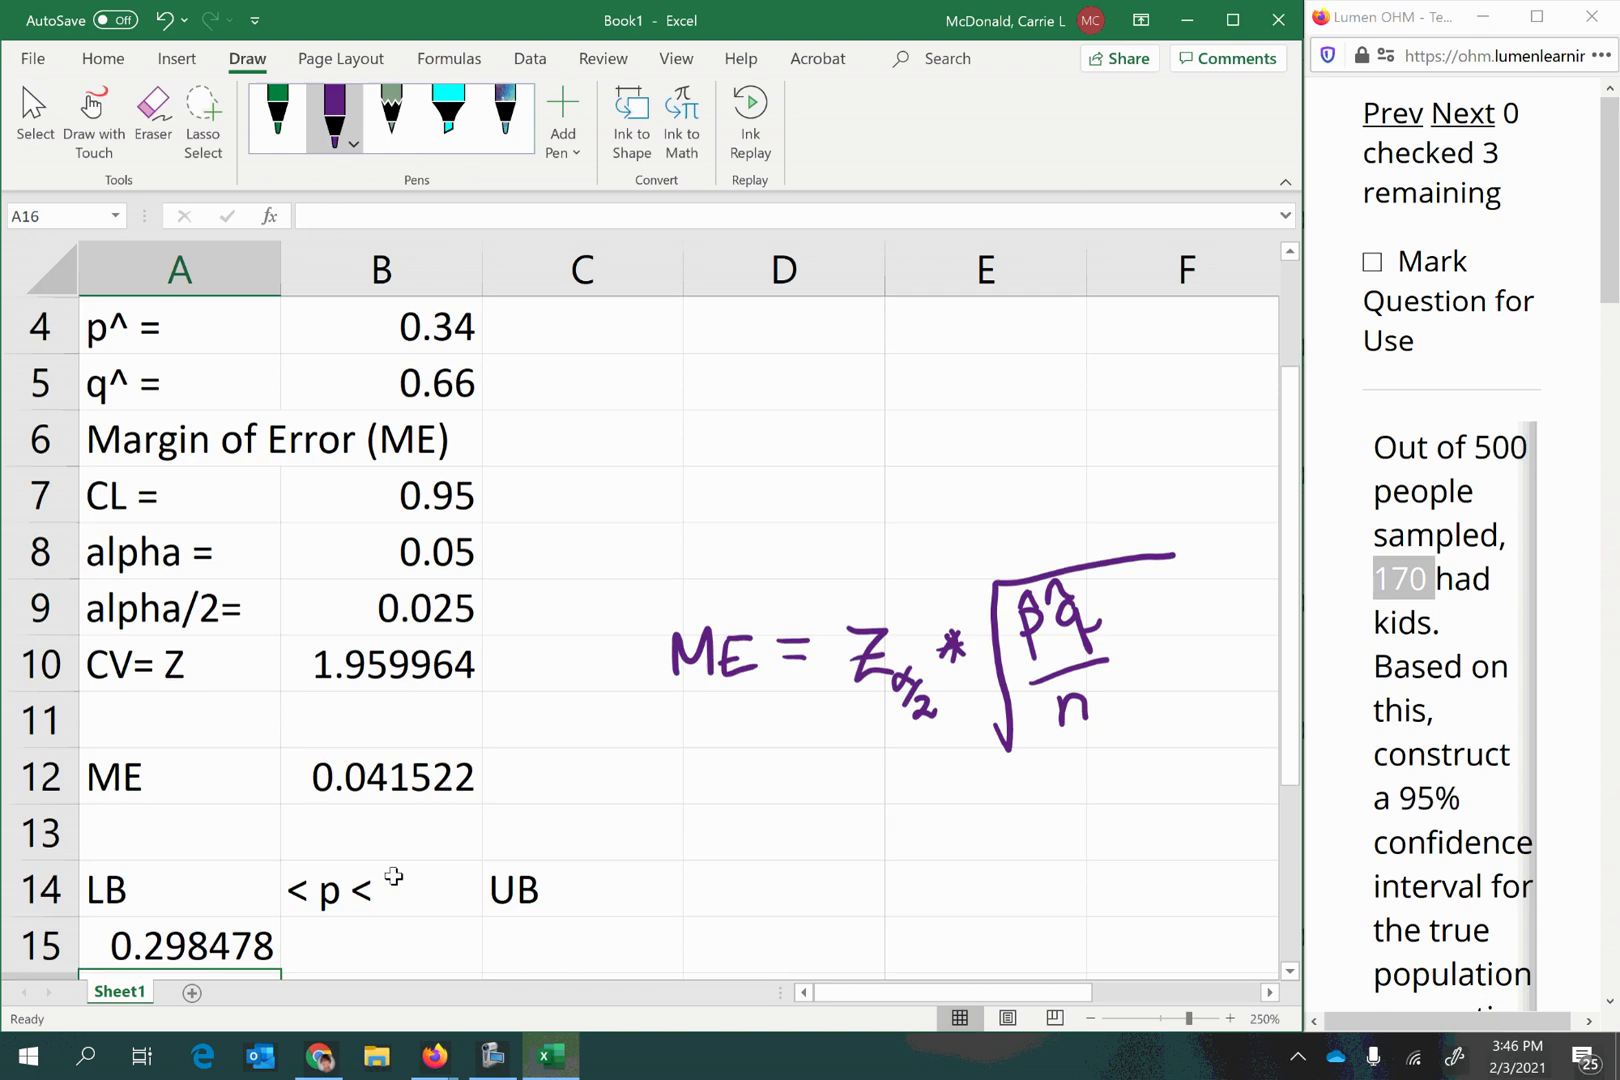
# - Enter the upper bound formula =B4+B12 in C15, giving 0.381522
pyautogui.click(552, 889)
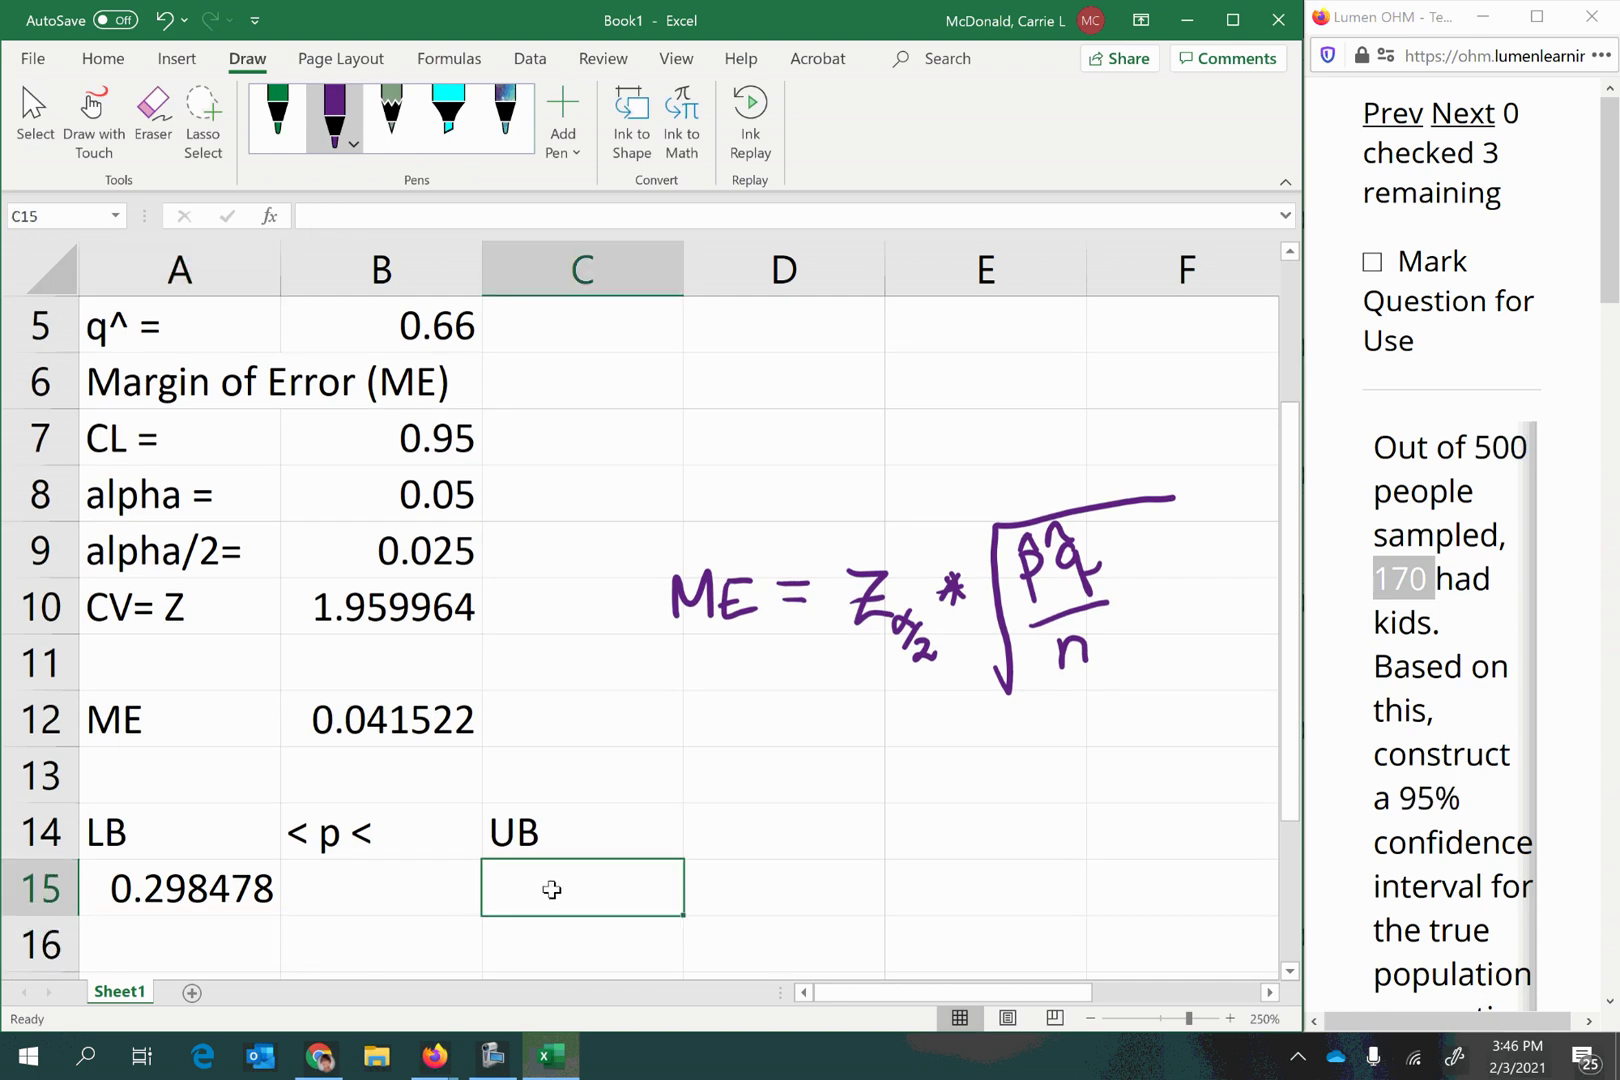
pyautogui.write('=')
pyautogui.scroll(2, 368, 724)
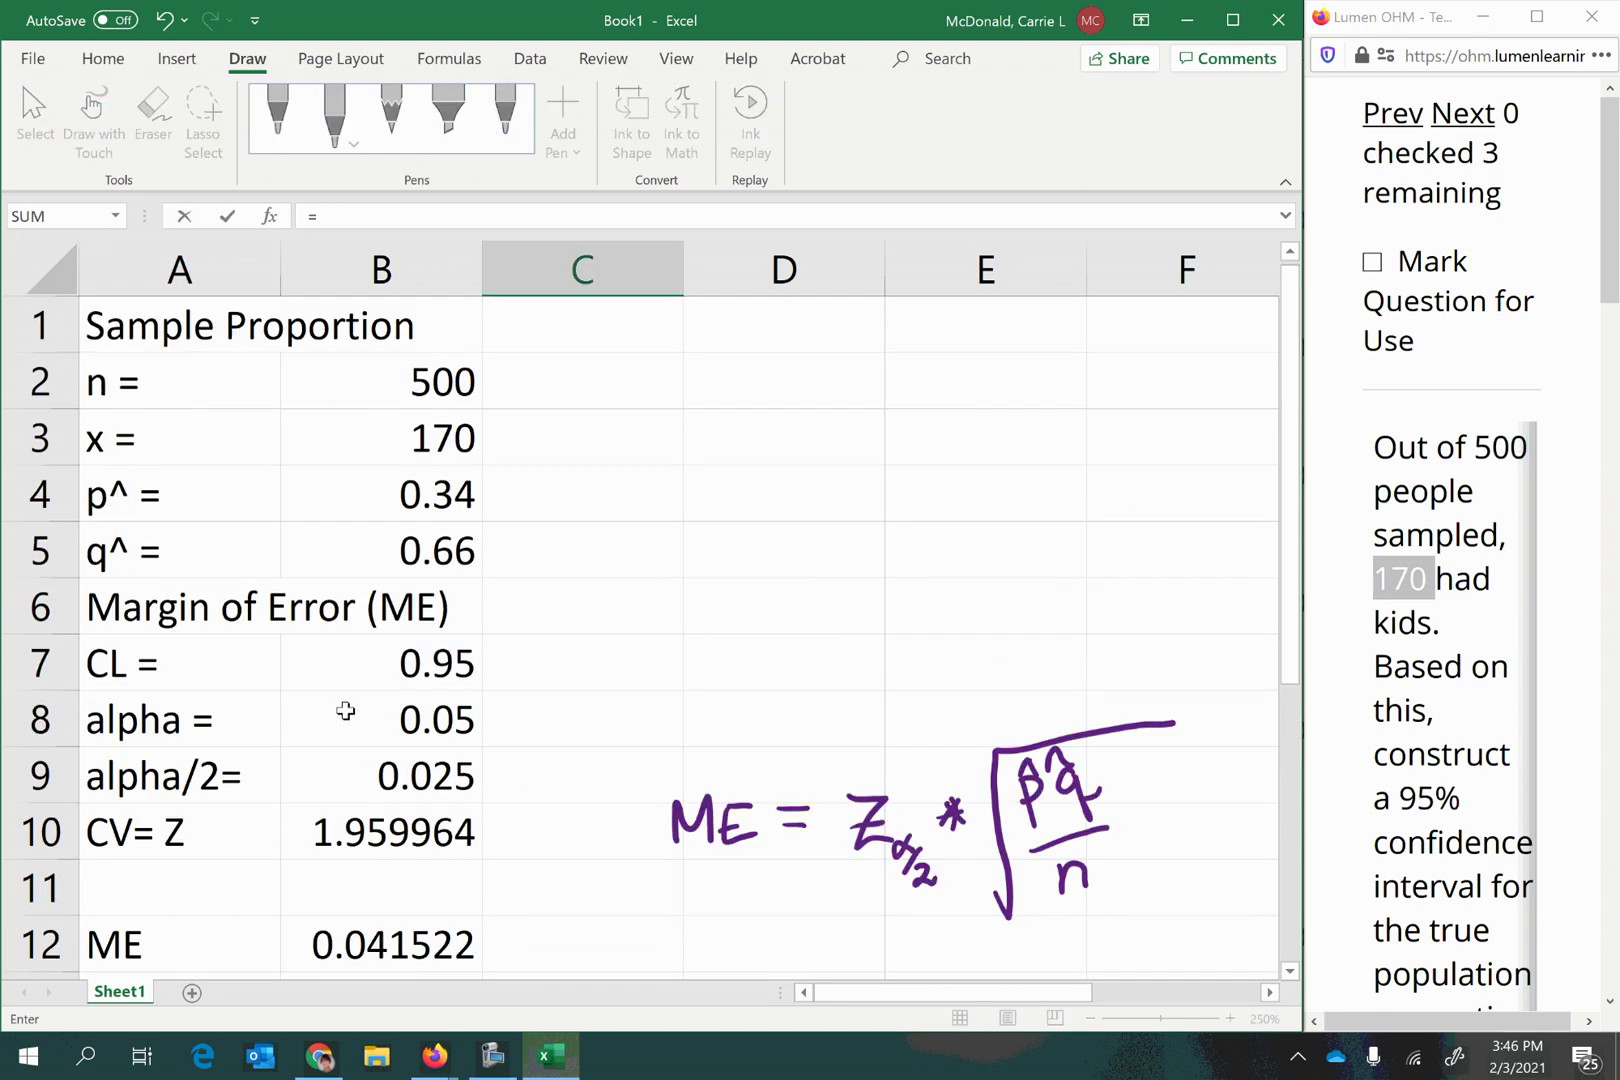
pyautogui.click(412, 506)
pyautogui.write('+')
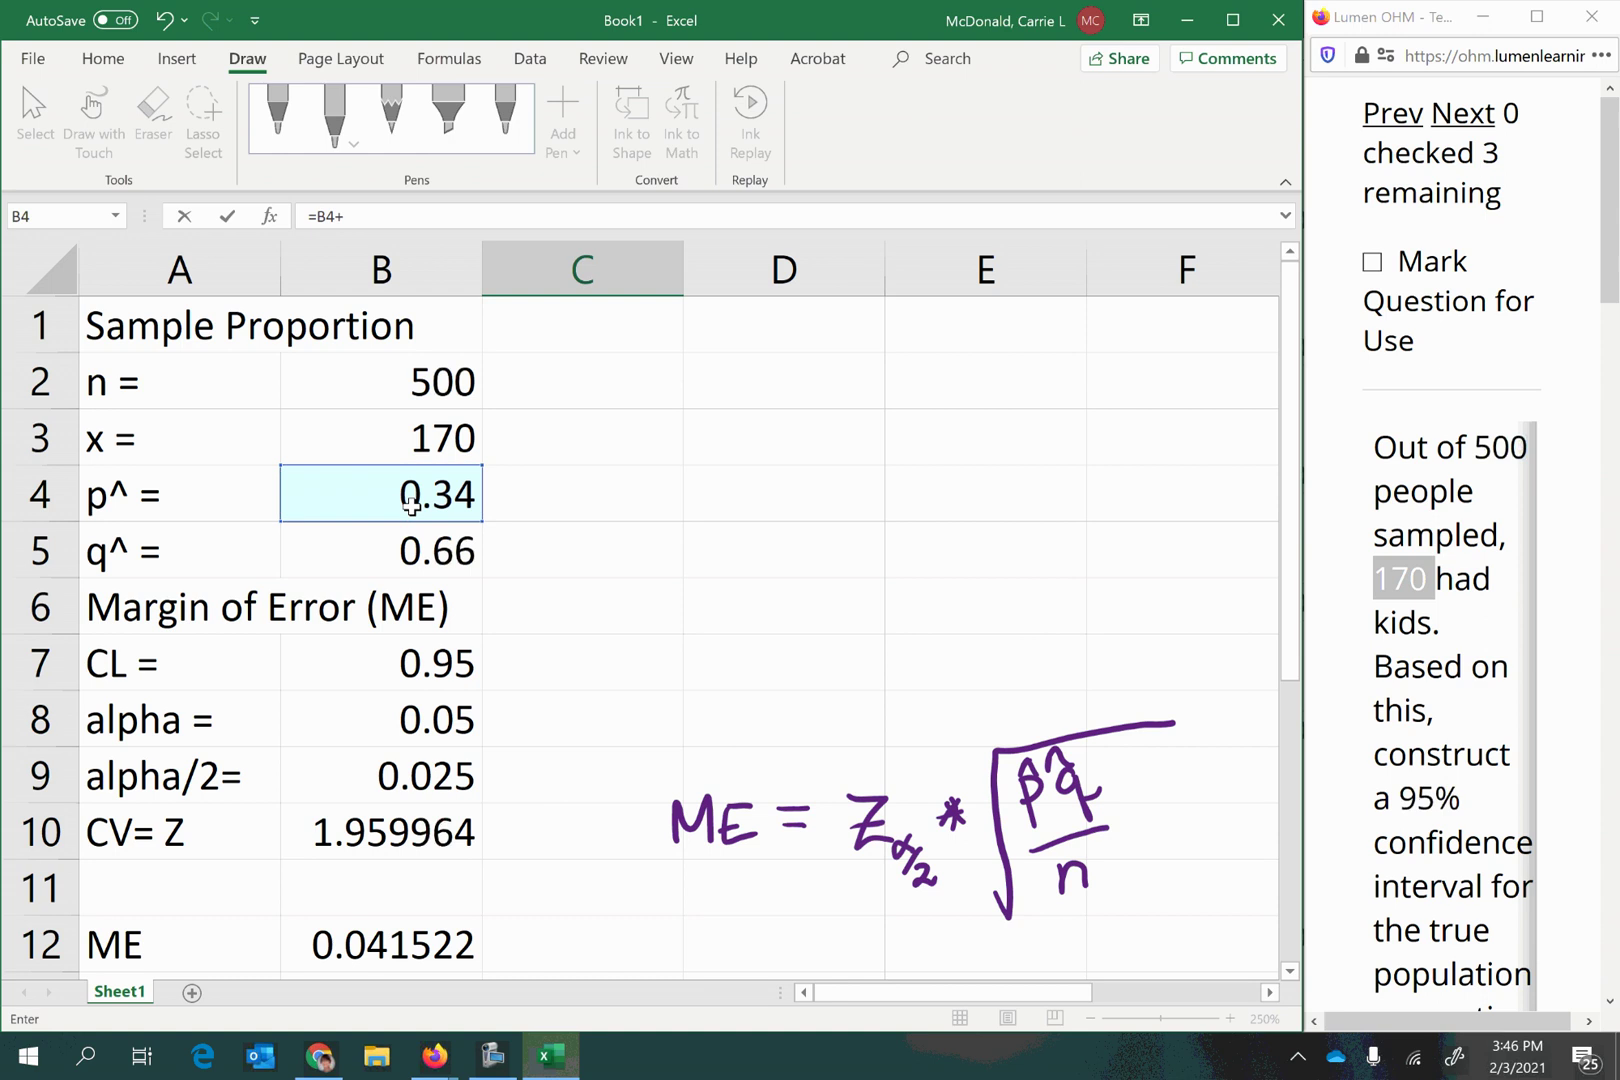
pyautogui.scroll(-1, 372, 832)
pyautogui.click(348, 789)
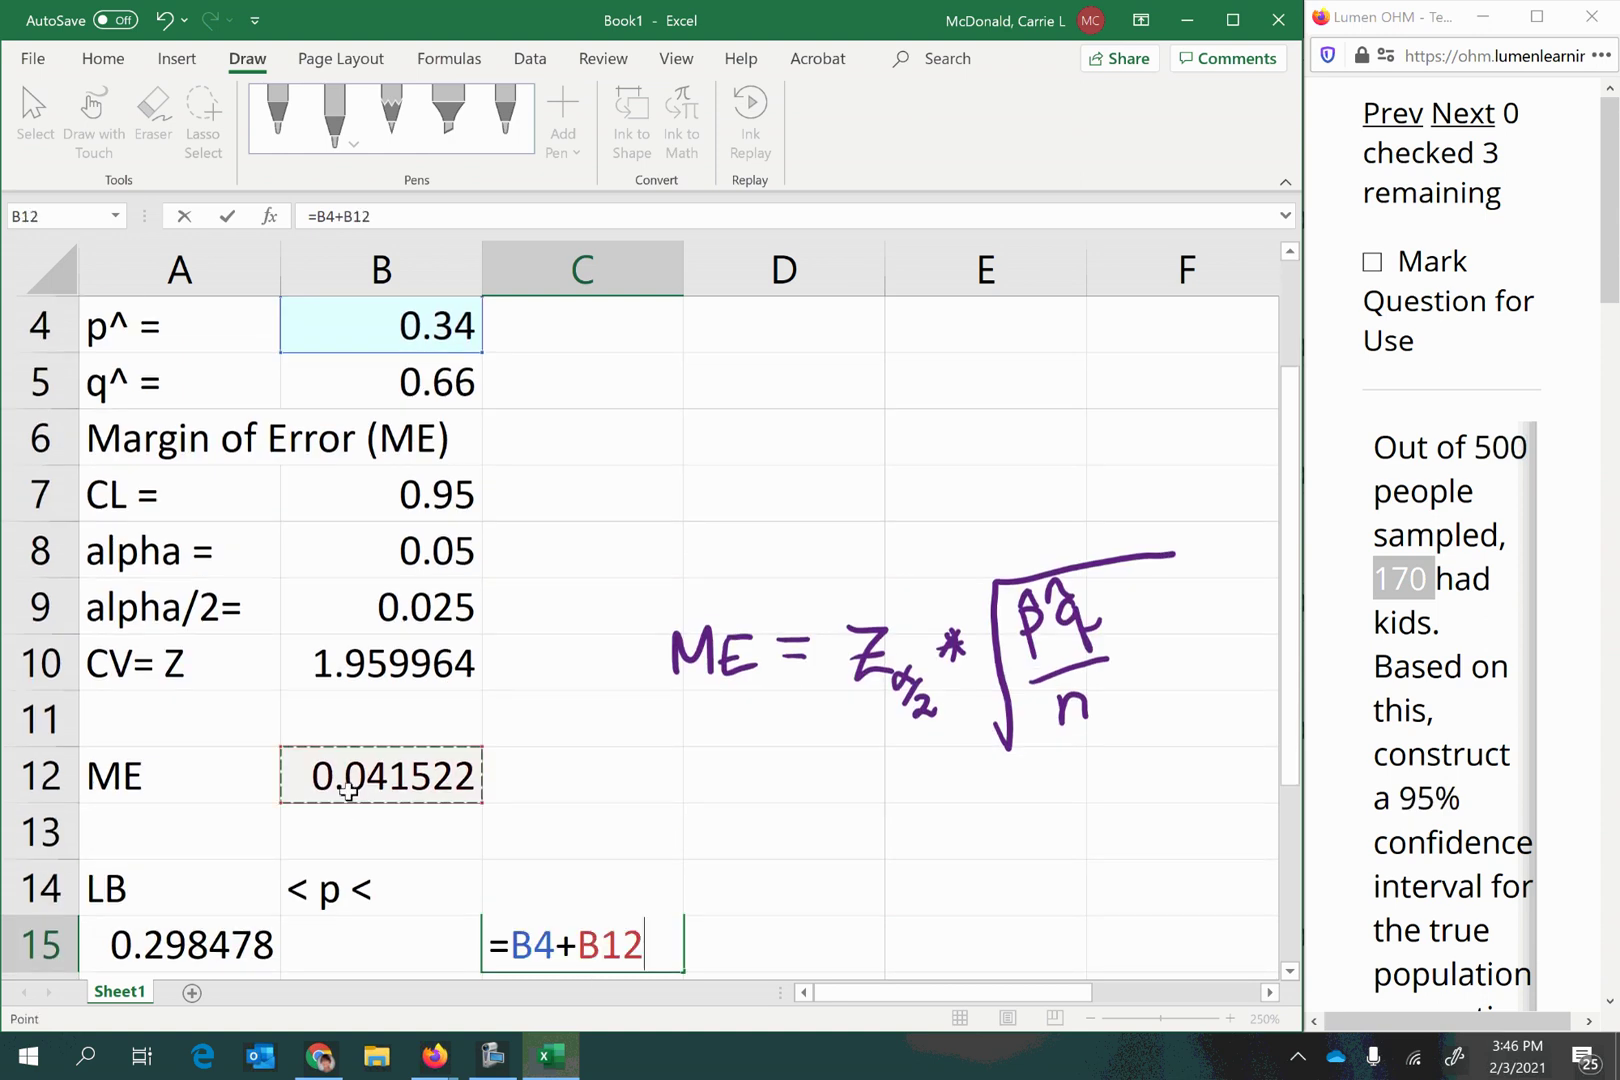
pyautogui.press('Return')
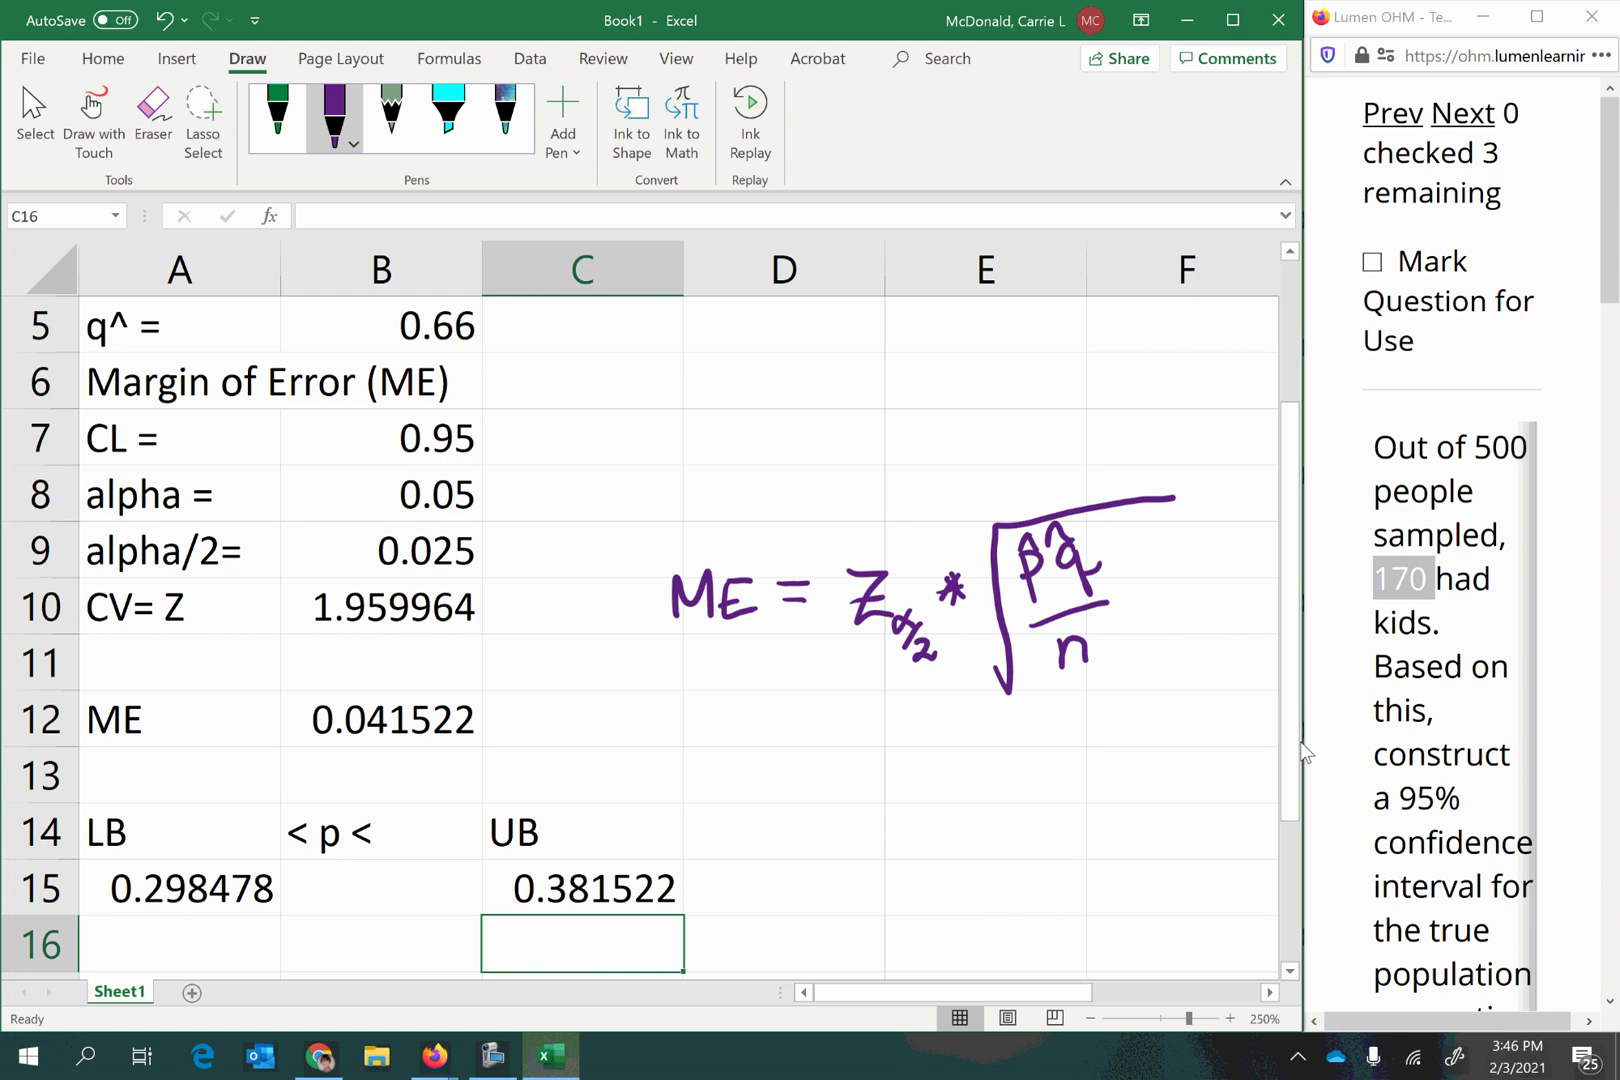
pyautogui.moveTo(1303, 748); pyautogui.dragTo(831, 773)
# - Narrow the spreadsheet beside the Lumen OHM question to widen the question page
pyautogui.click(1033, 663)
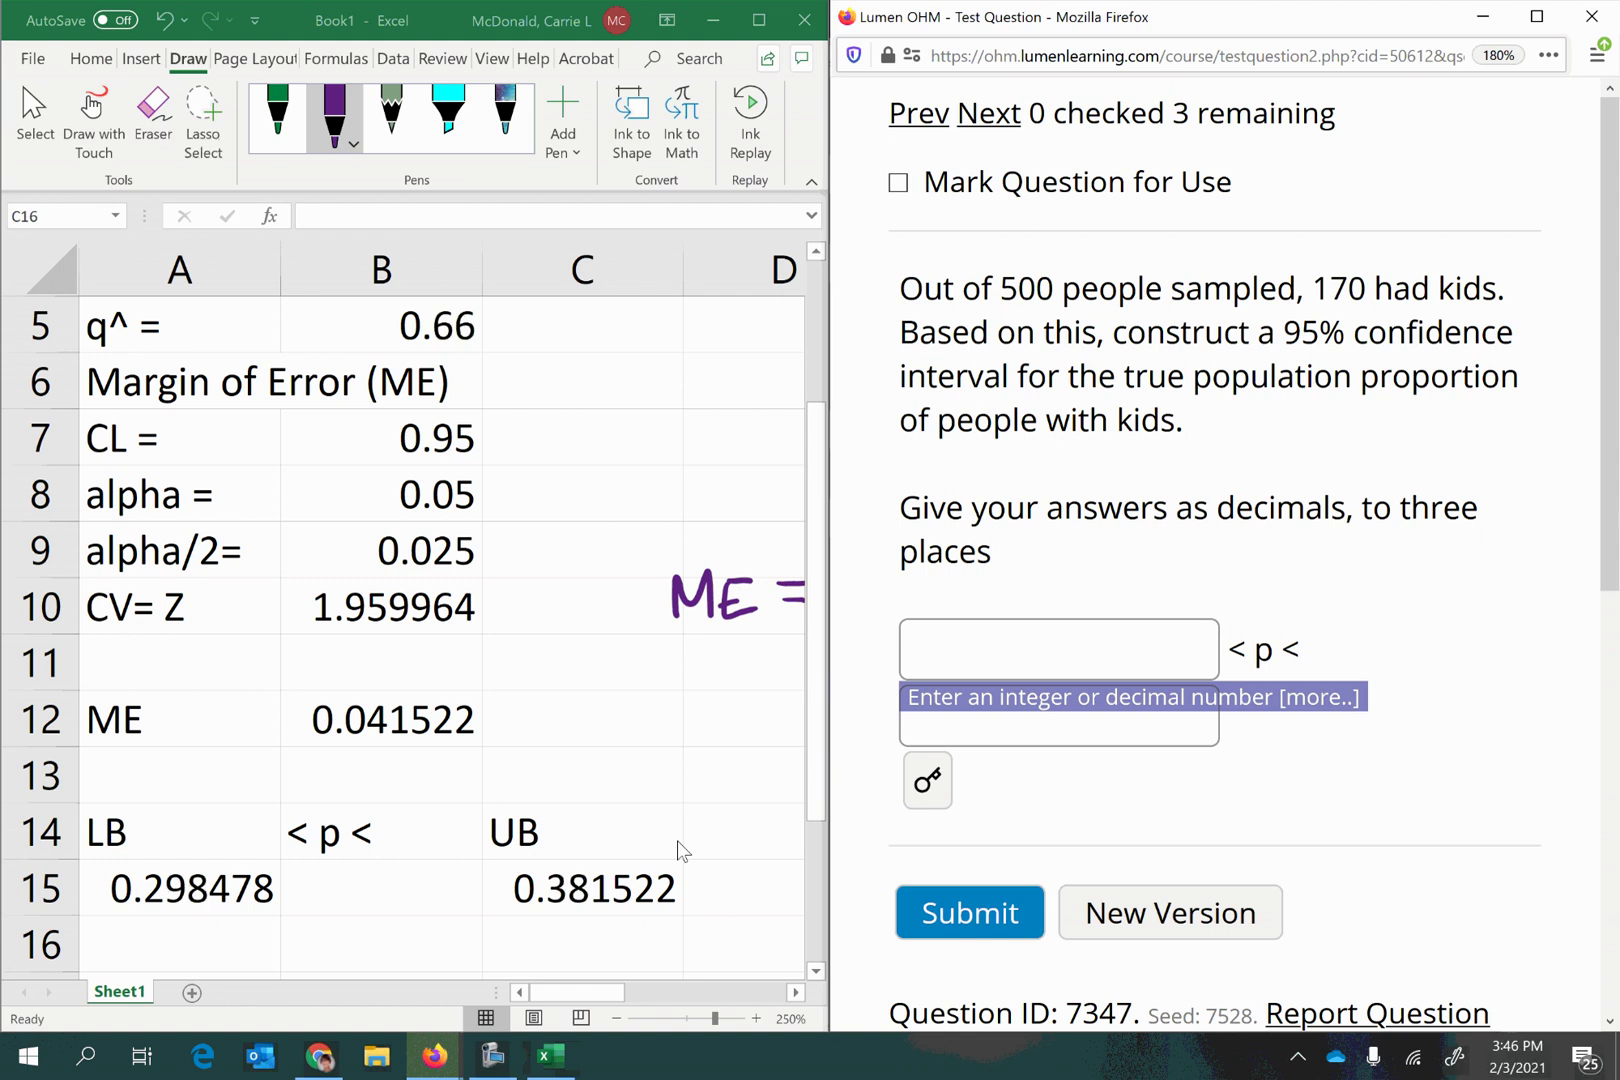
pyautogui.click(636, 882)
pyautogui.scroll(-2, 423, 825)
pyautogui.scroll(-1, 424, 826)
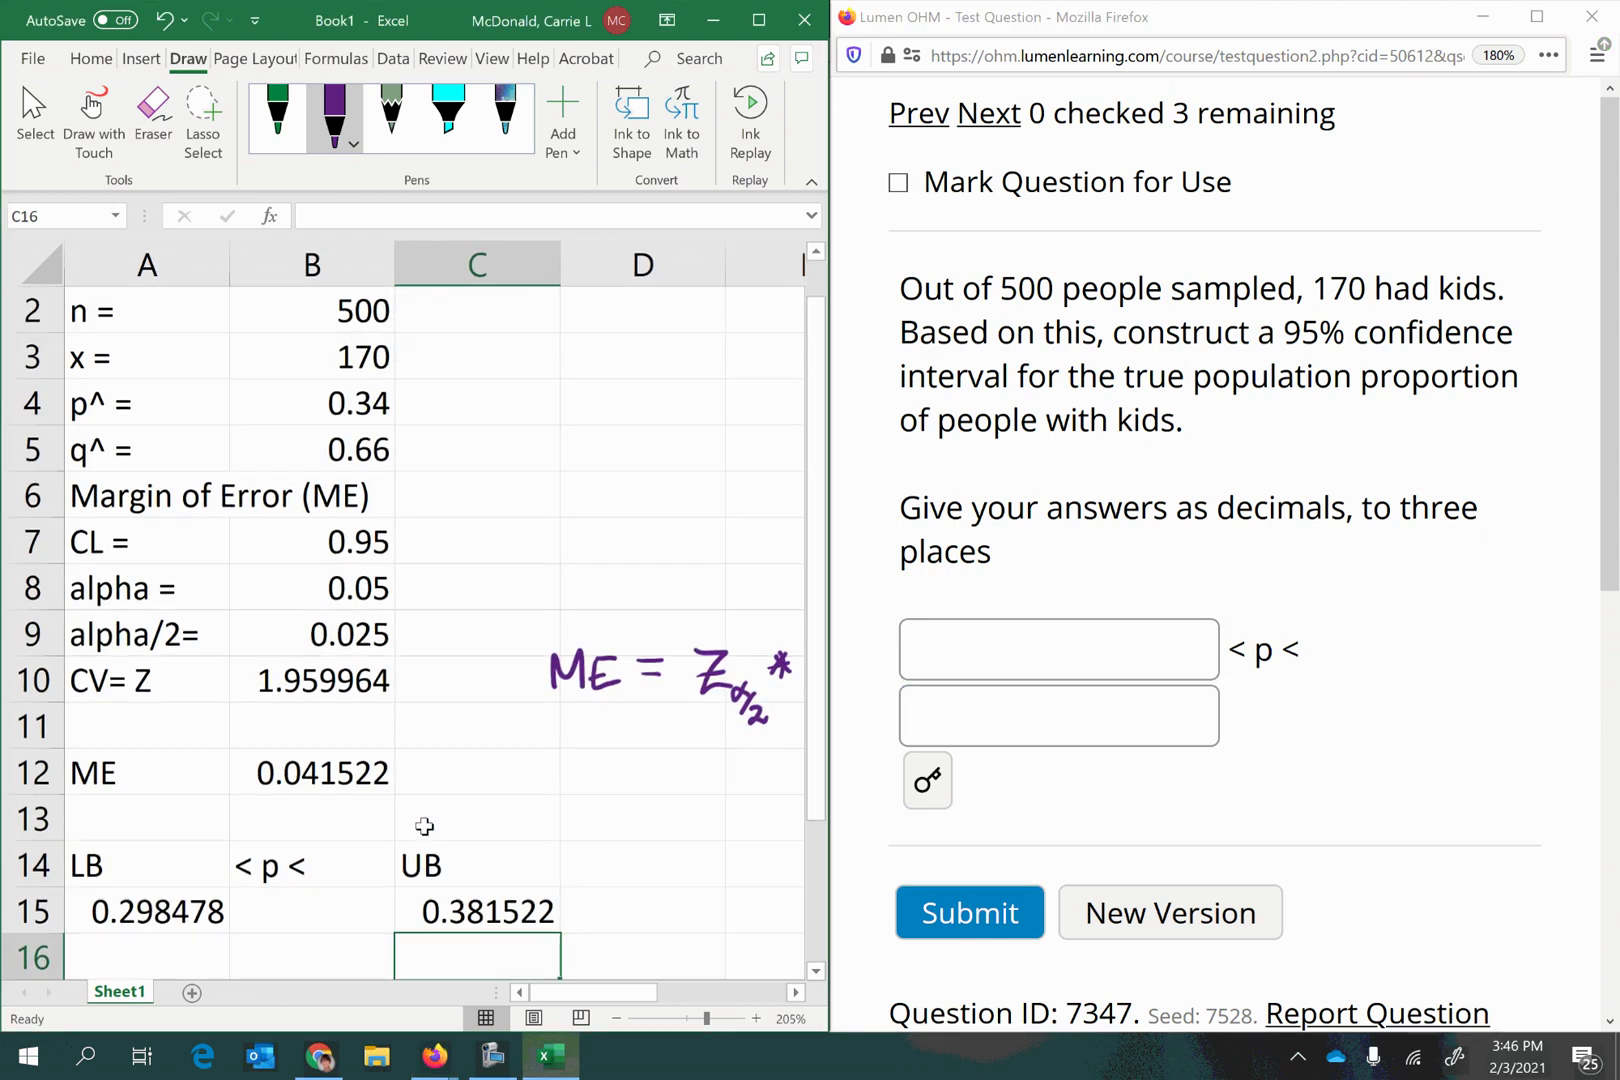
pyautogui.scroll(-2, 408, 827)
pyautogui.moveTo(833, 705); pyautogui.dragTo(696, 705)
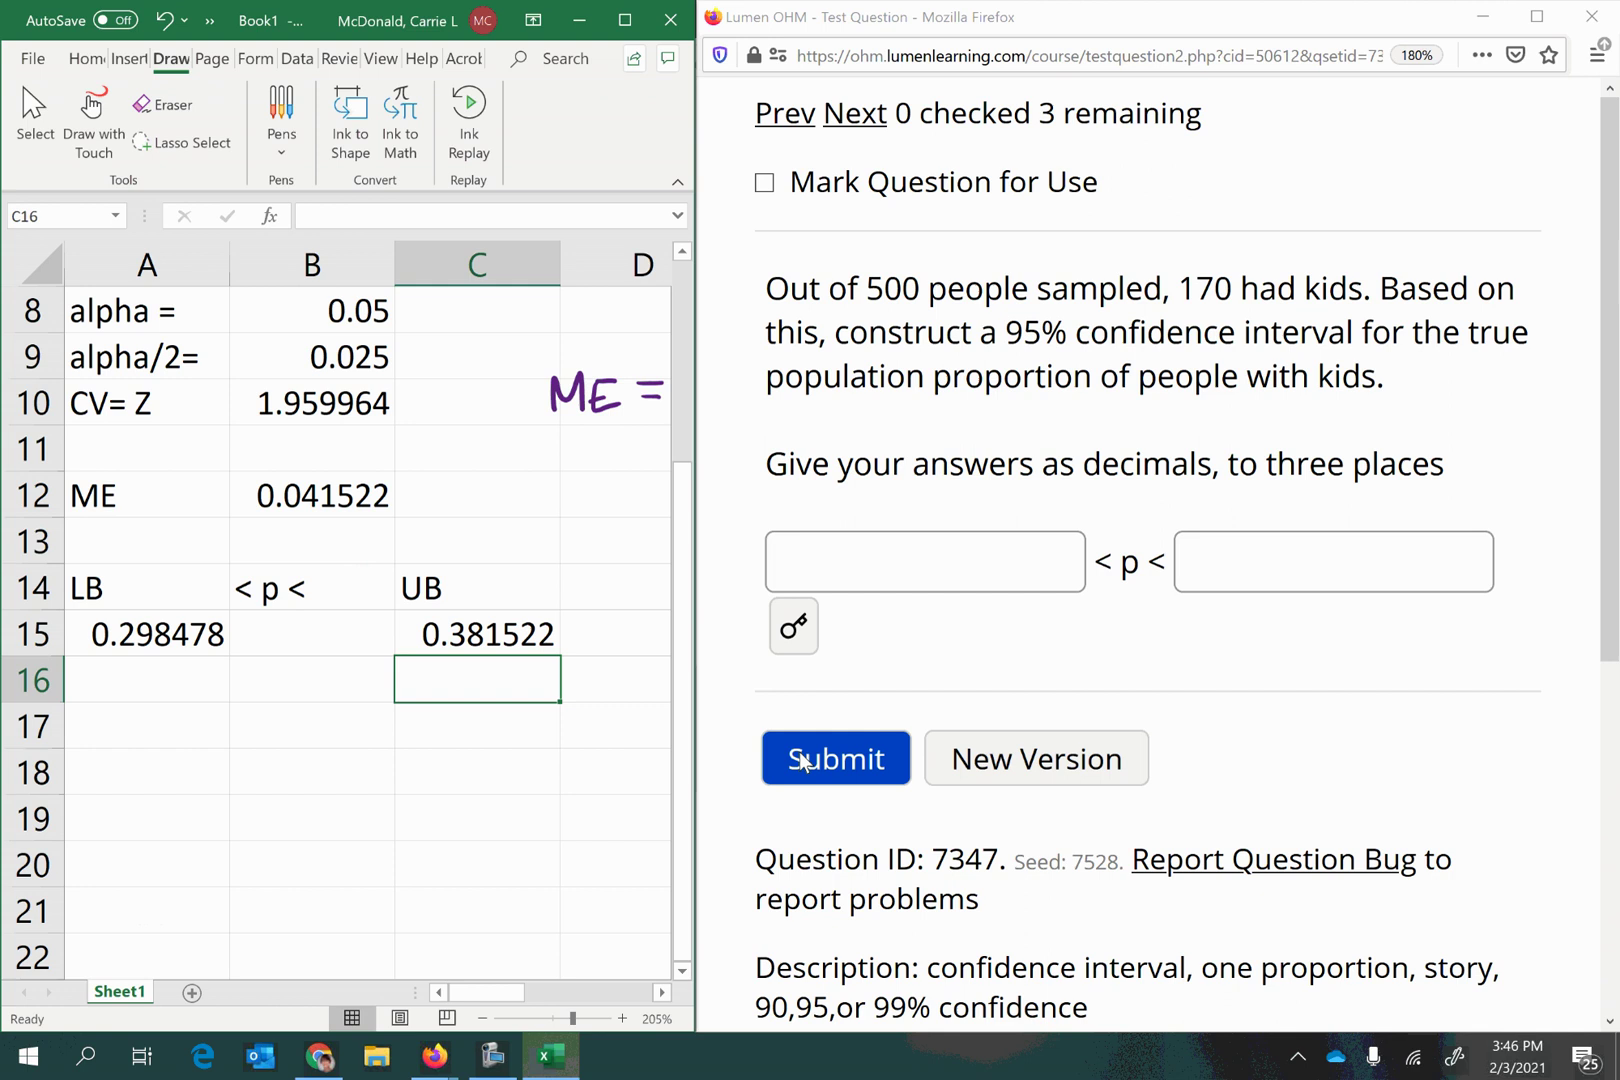
# - Enter 0.298 as the lower bound in the first answer box
pyautogui.click(821, 562)
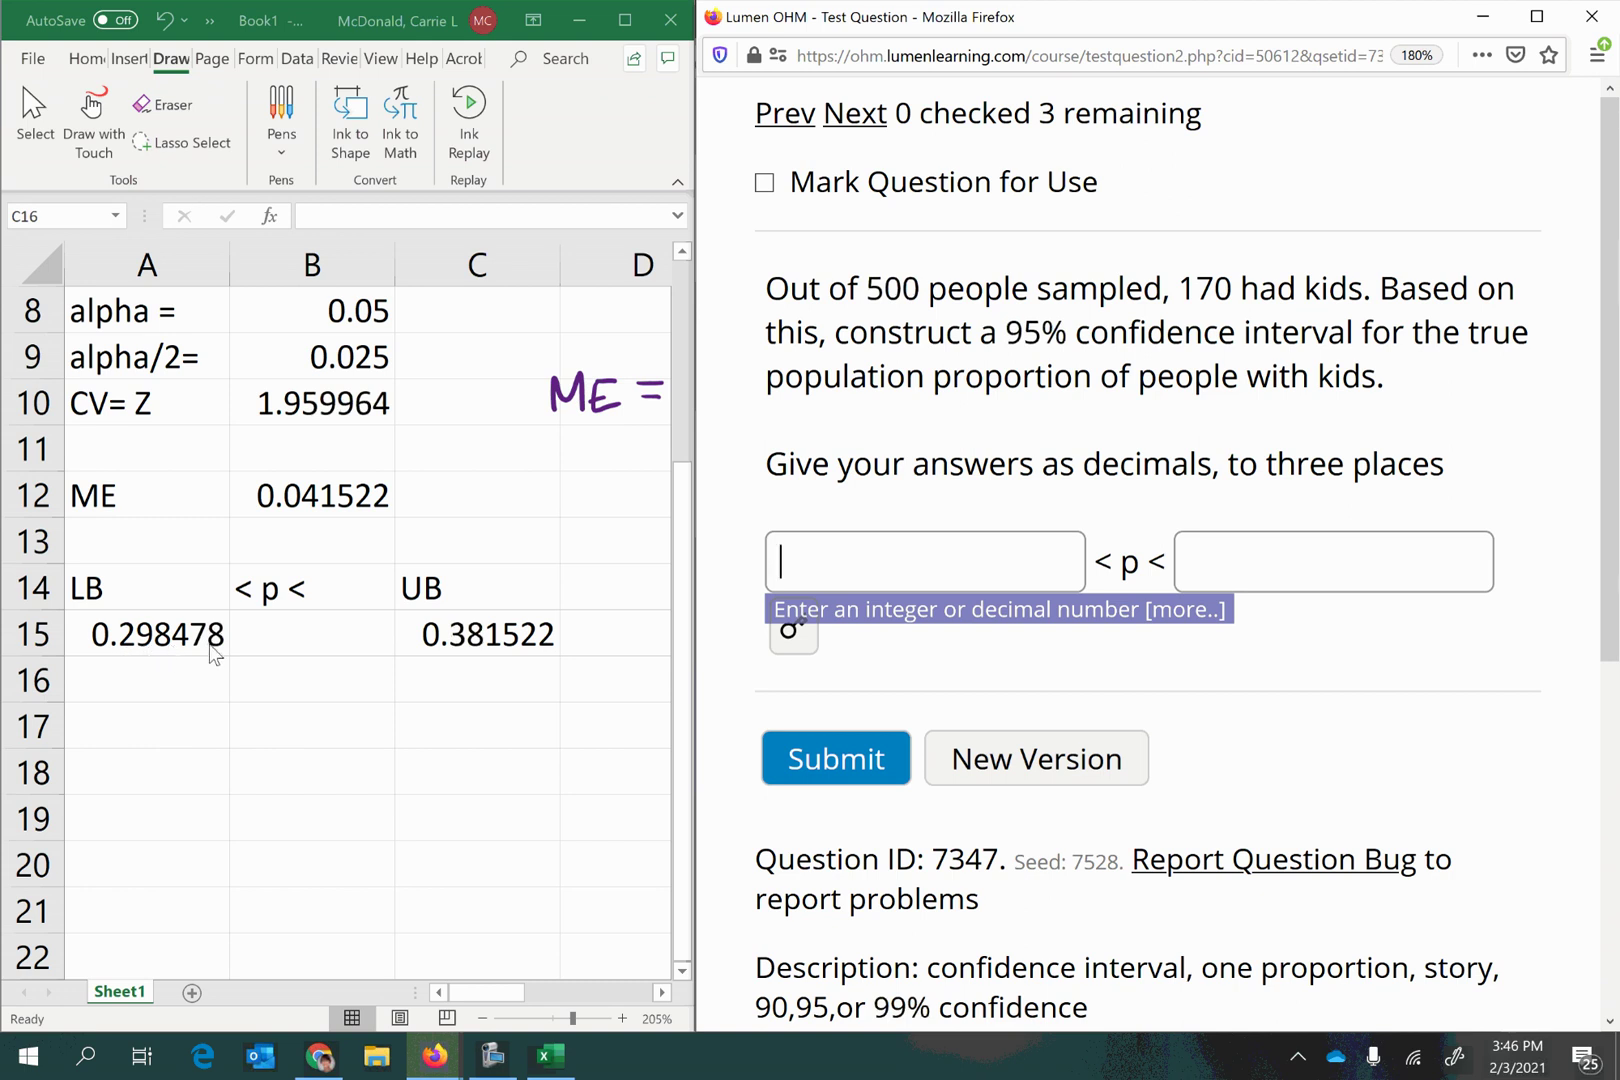
pyautogui.write('0.298')
pyautogui.press('Tab')
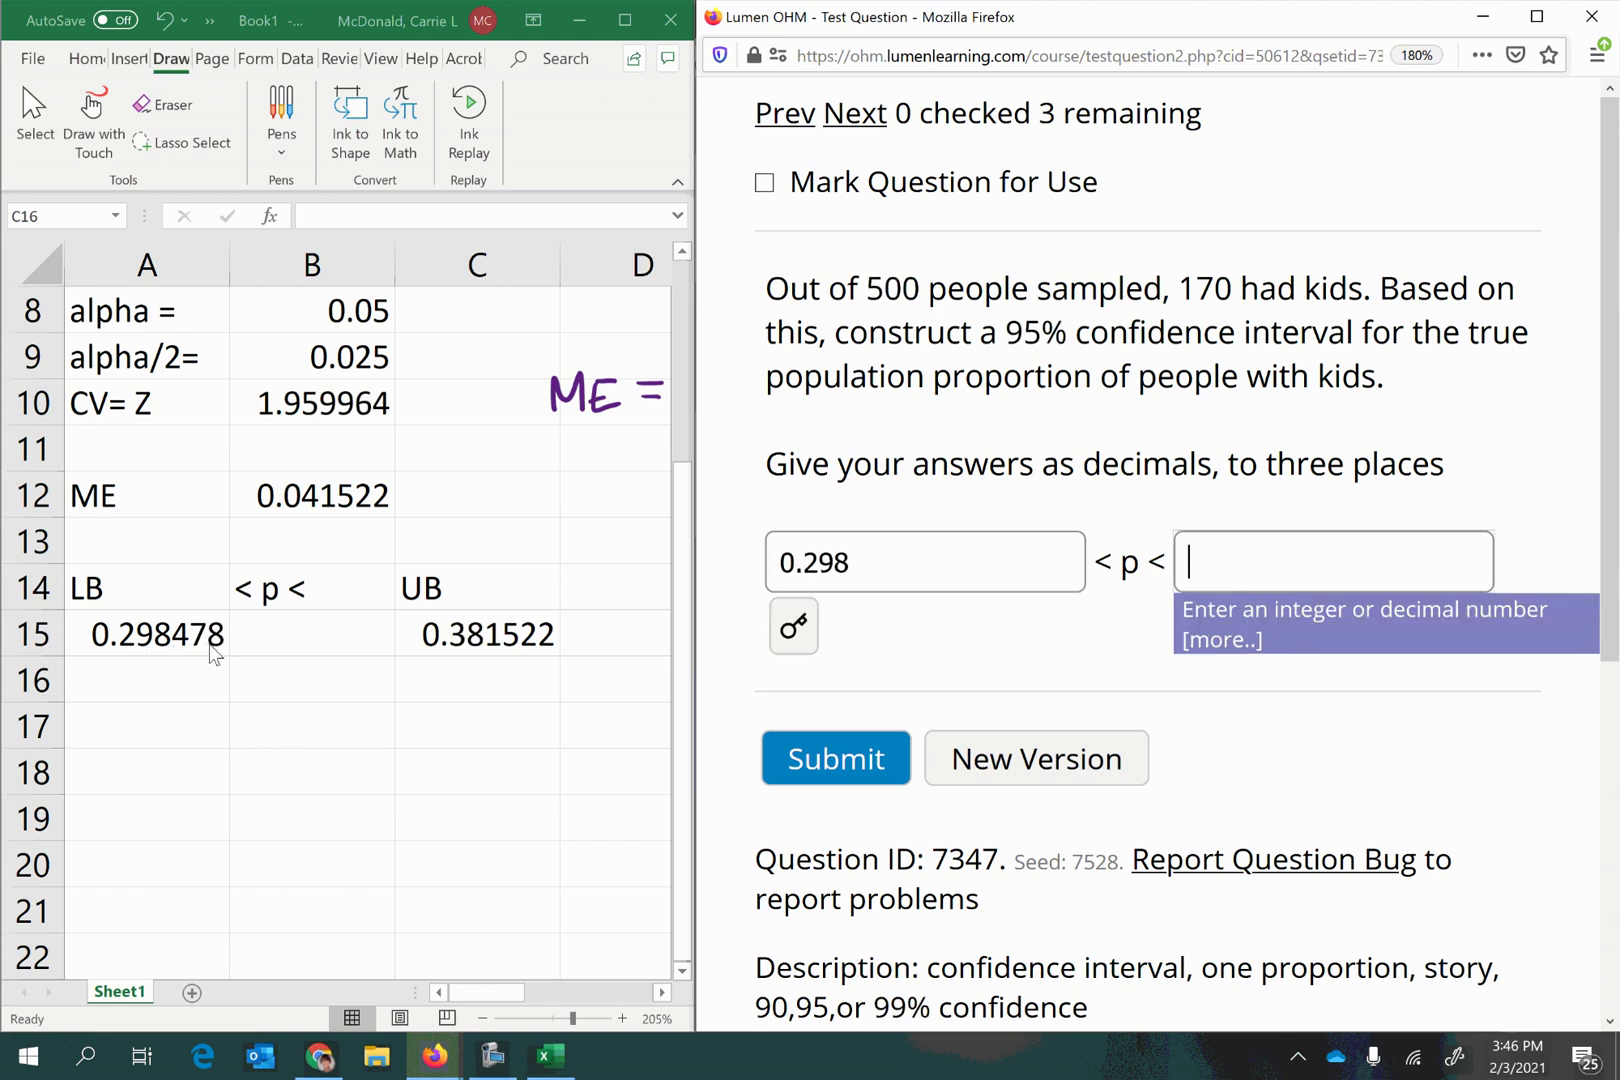